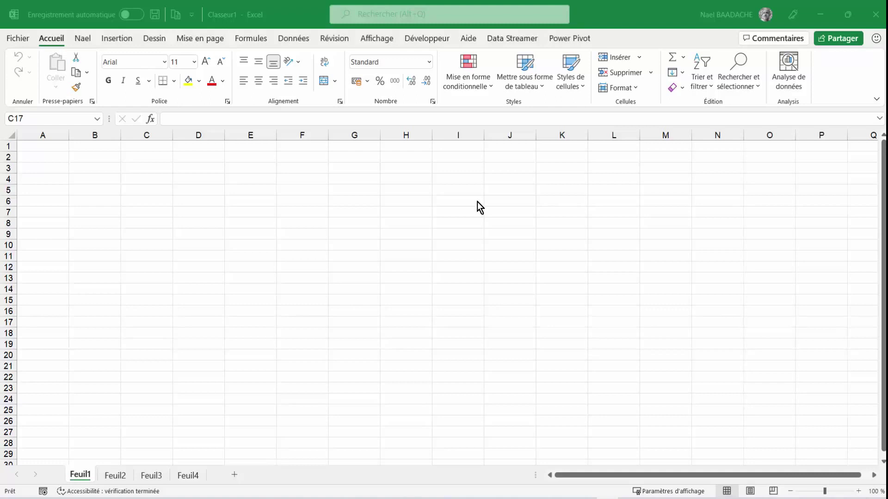
Select cell H6 on the empty Classeur1 sheet and switch to the Données ribbon
click(405, 199)
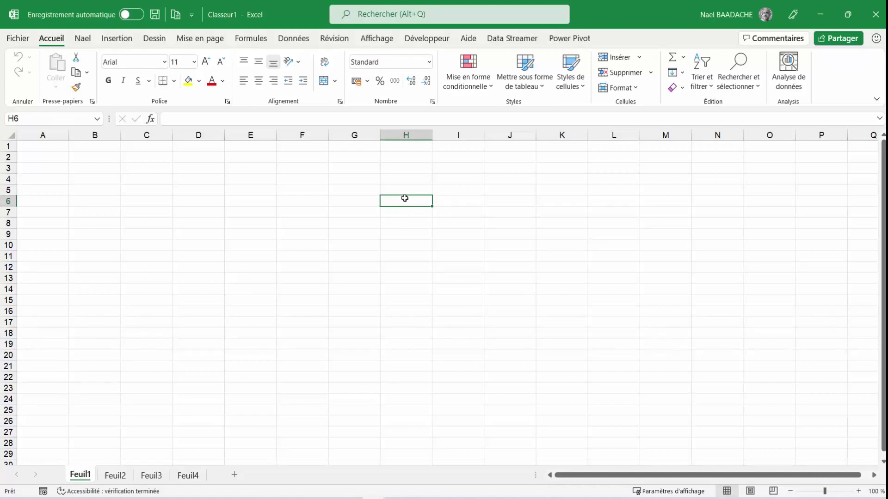
click(301, 40)
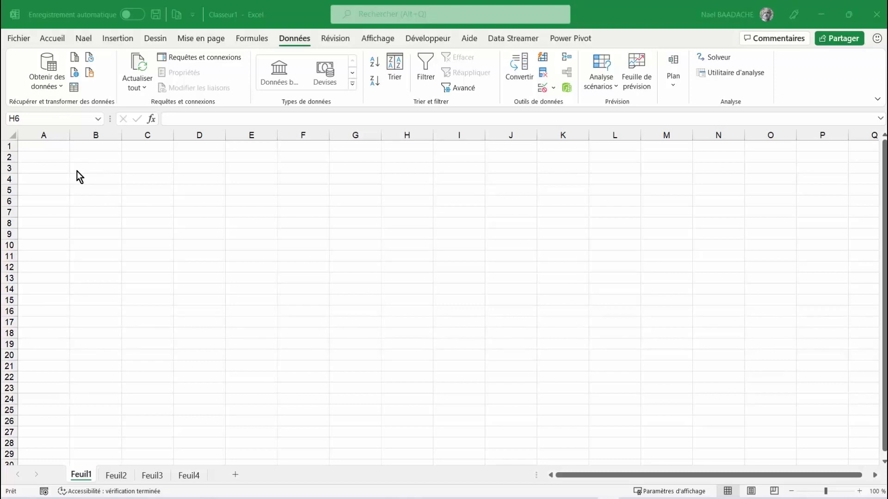
Import from Microsoft Access, choosing Liste Commande.accdb in the Bureau folder
click(57, 85)
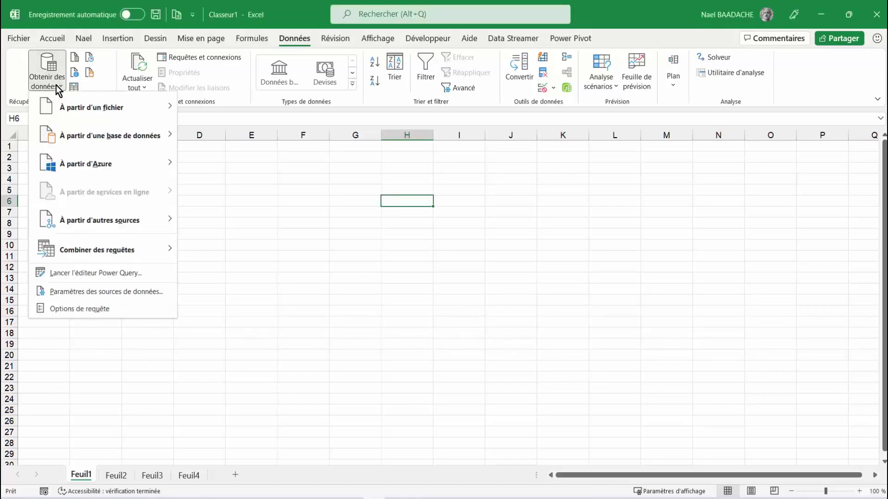
mouse_move(104, 135)
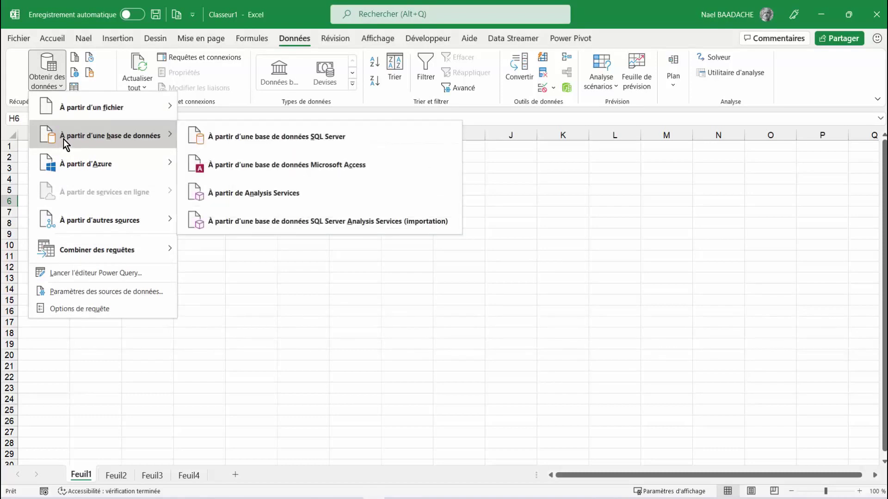
click(287, 169)
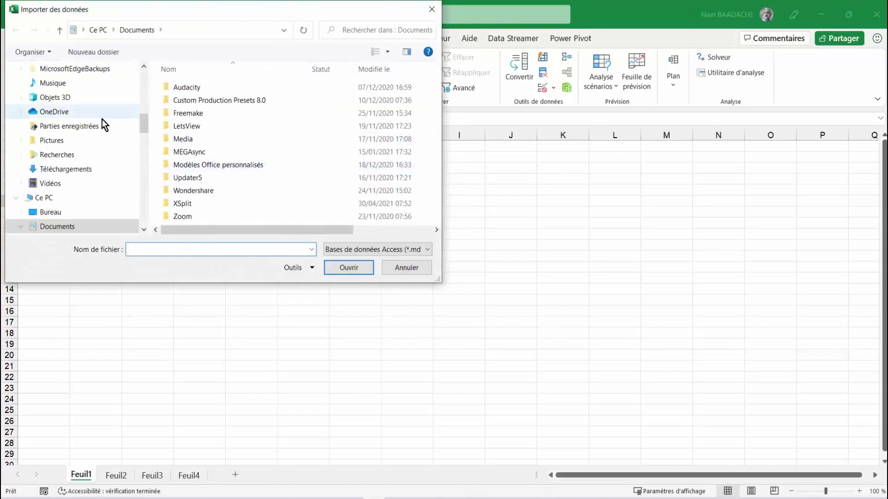
drag(143, 124, 134, 74)
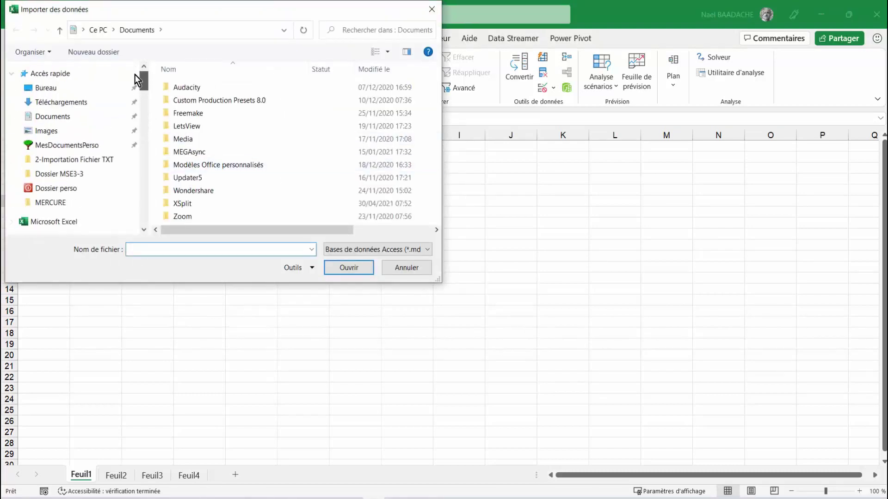
click(58, 93)
click(223, 164)
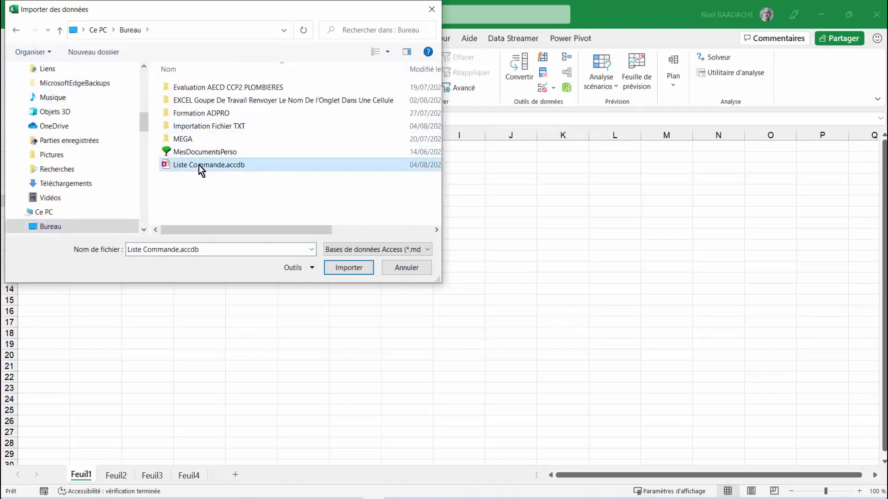
click(342, 267)
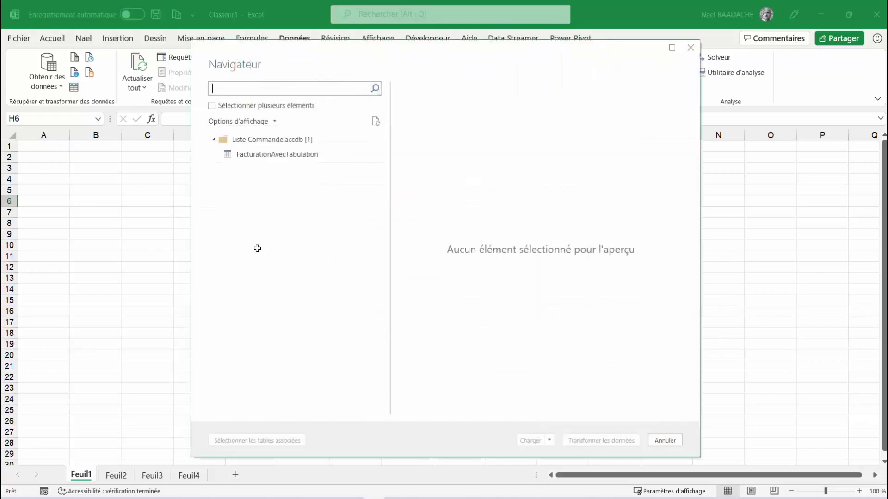
Preview FacturationAvecTabulation in the Navigator and send it to Power Query Editor
click(258, 155)
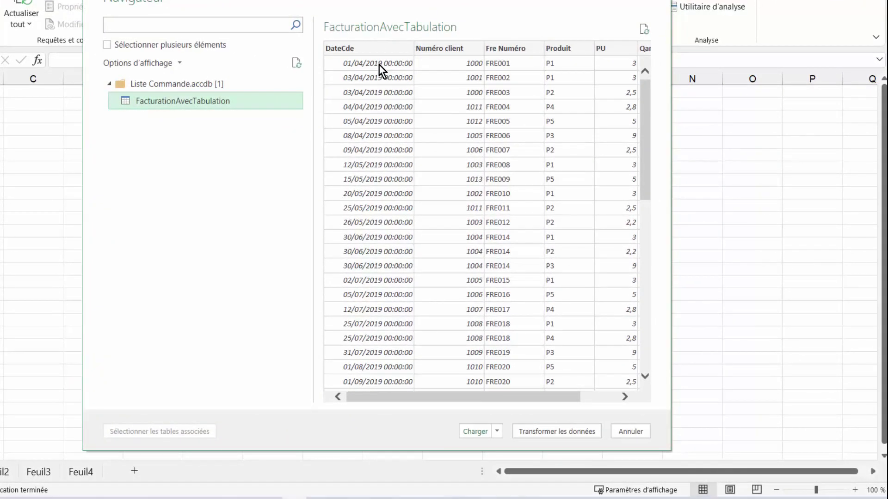
click(555, 433)
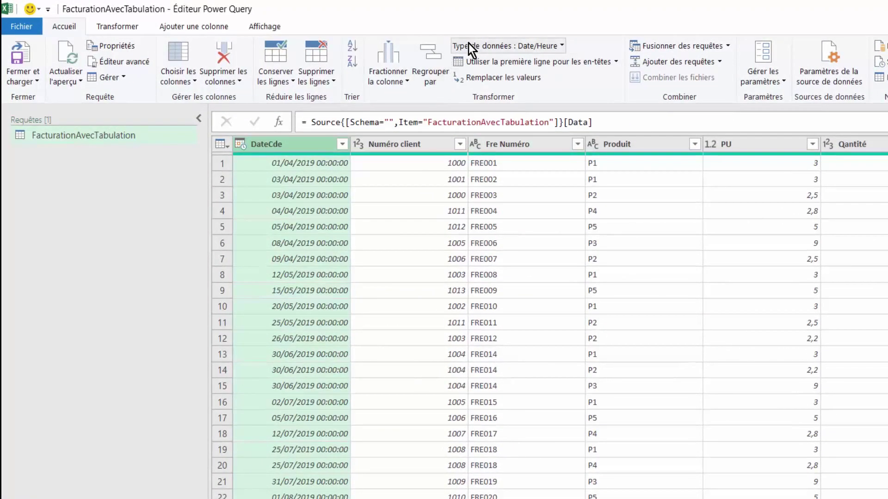
Set DateCde's data type to Date, then close and load the query into Excel
click(562, 46)
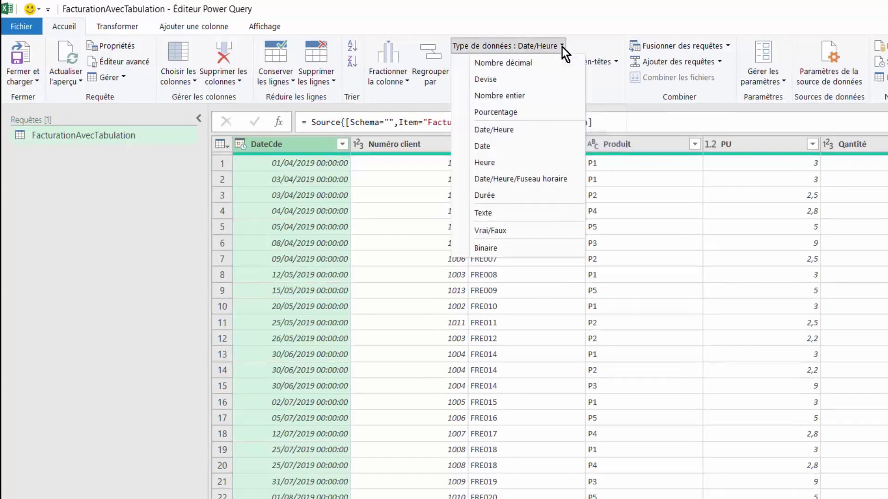
click(482, 146)
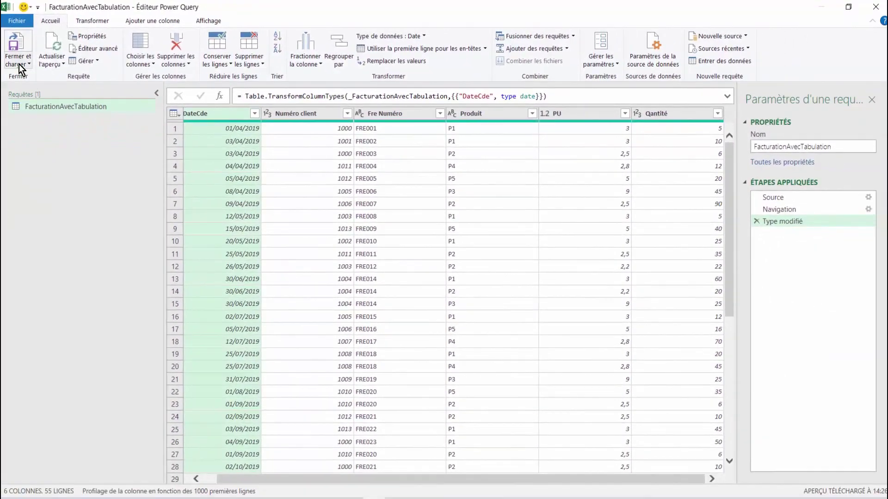
click(19, 65)
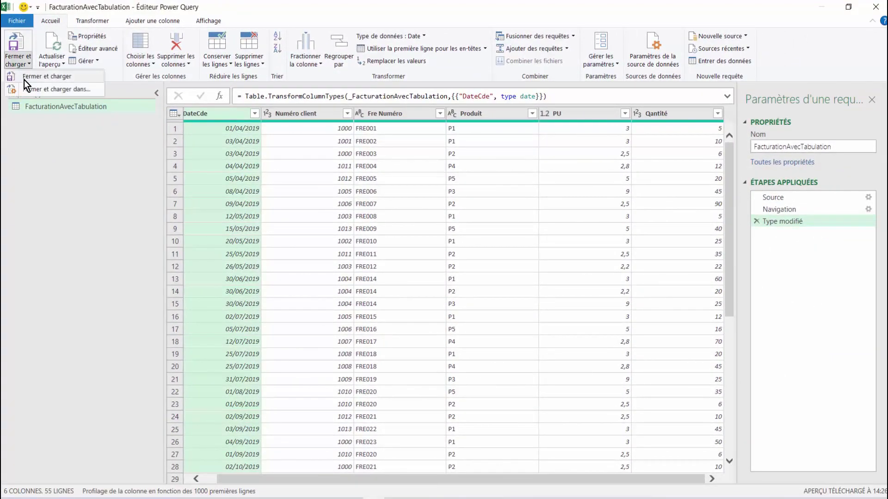
click(24, 80)
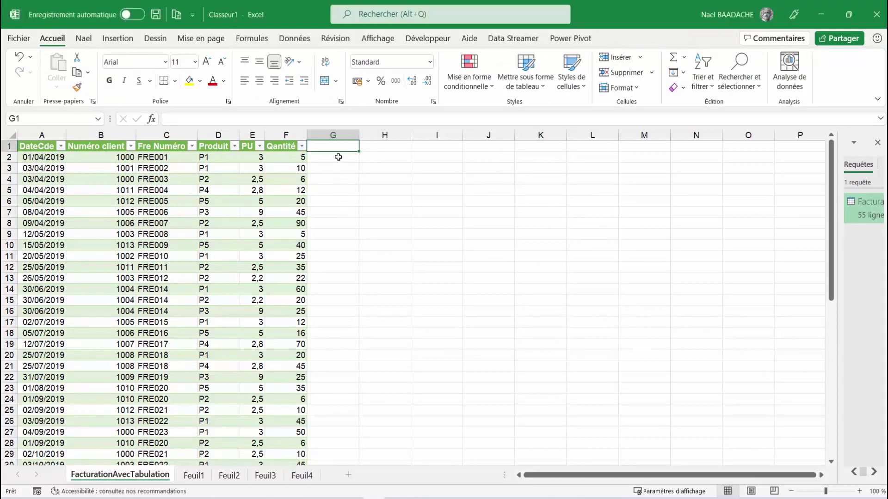
Enter the heading Total in G1 beside the Qantité column, then select a few table cells
text(Total)
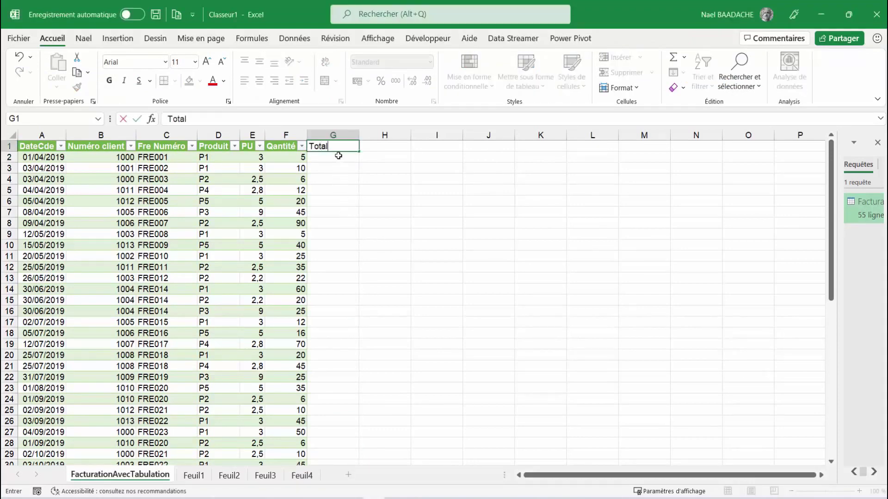
key(Return)
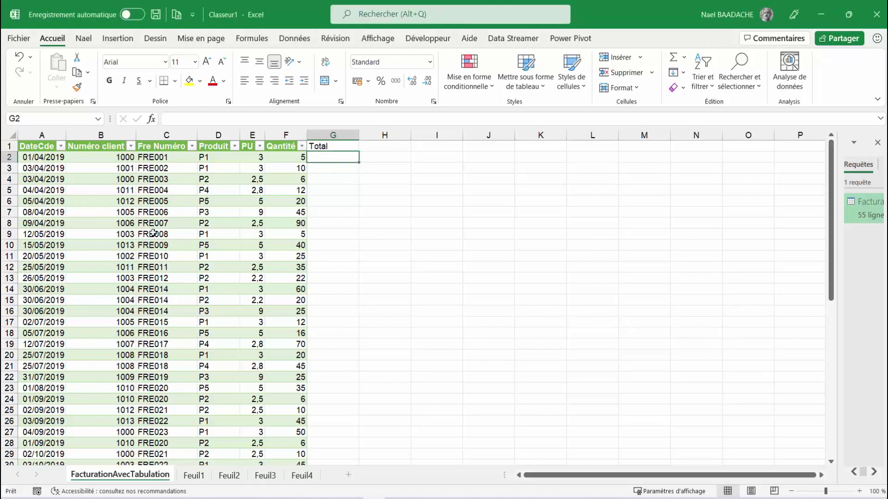
click(189, 219)
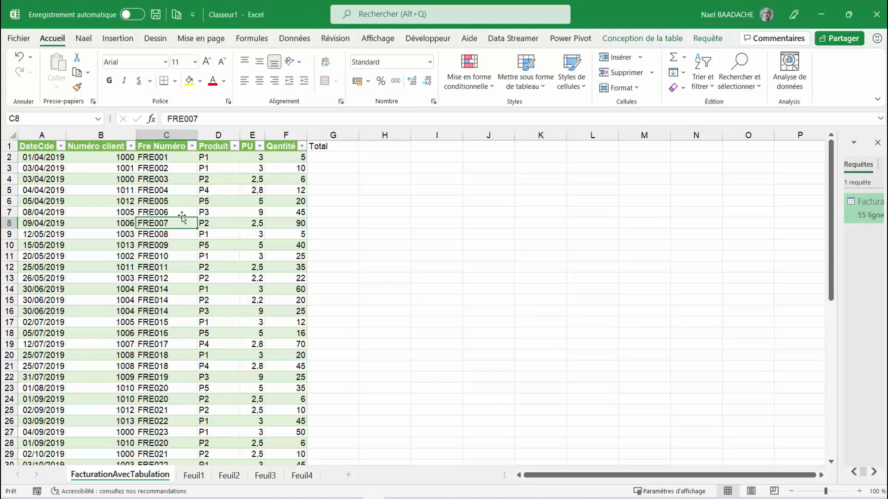
click(318, 147)
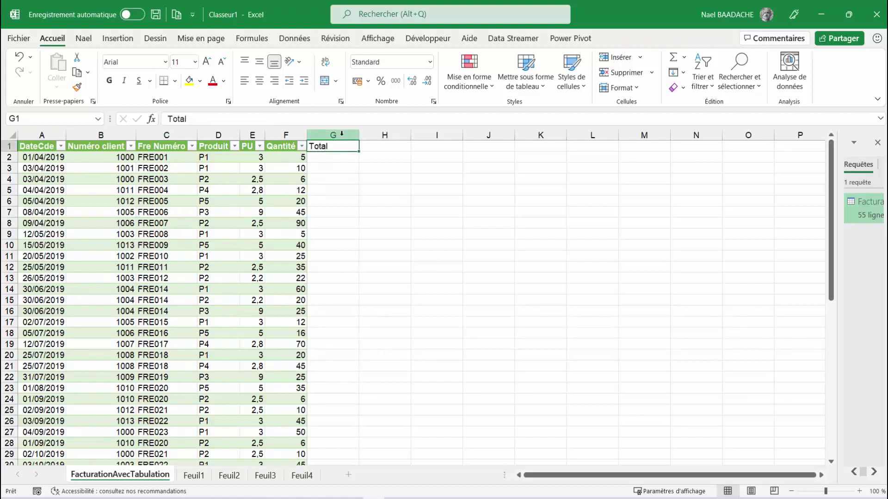
click(202, 199)
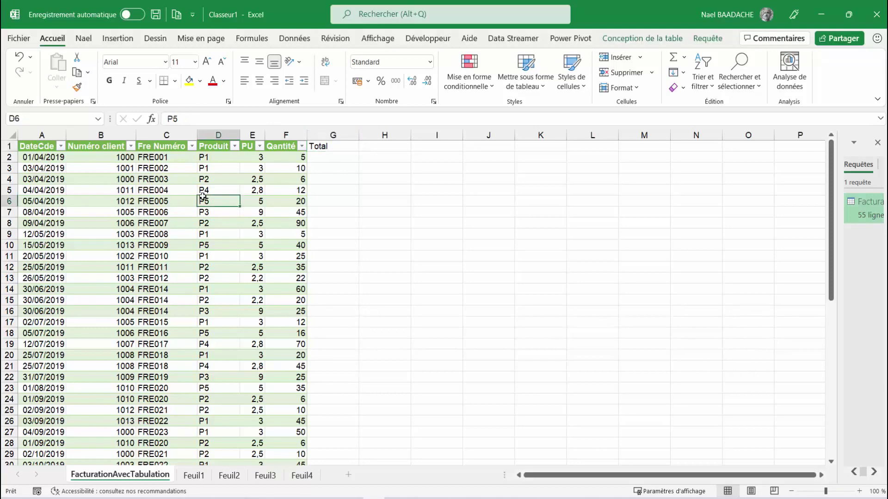
In Vérification AutoCorrect options, check 'Inclure de nouvelles lignes et colonnes' and confirm
click(21, 39)
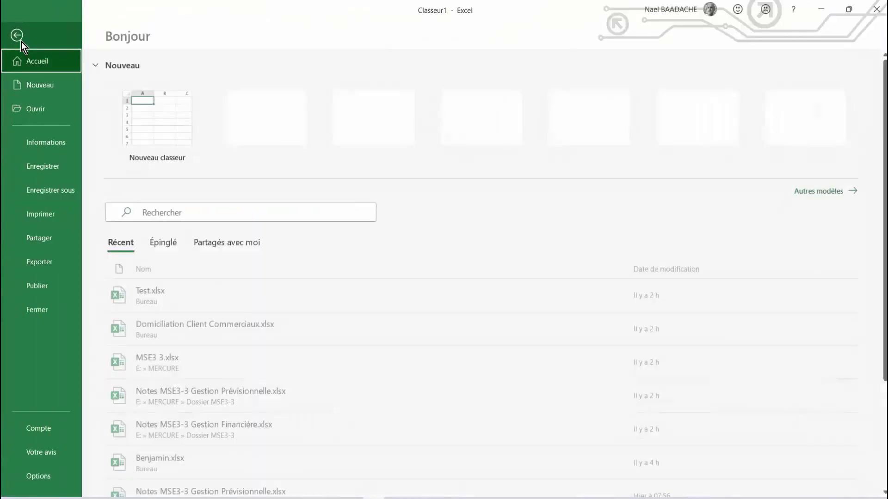
click(30, 484)
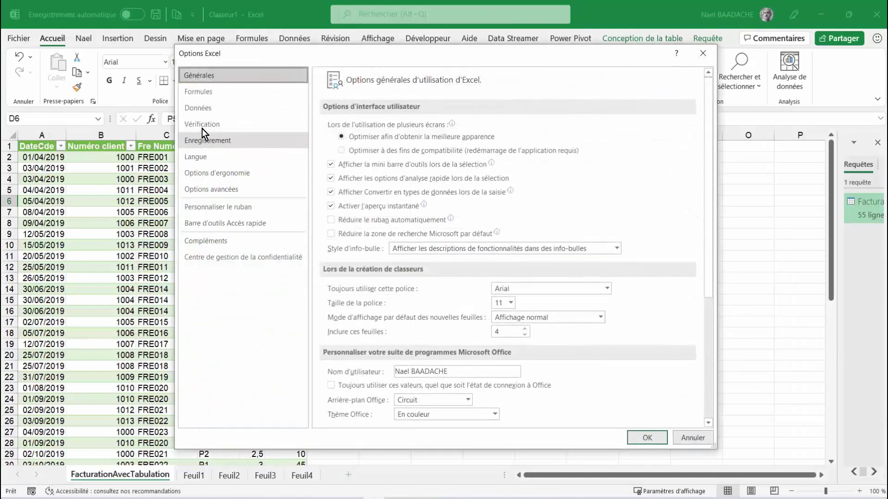
click(202, 123)
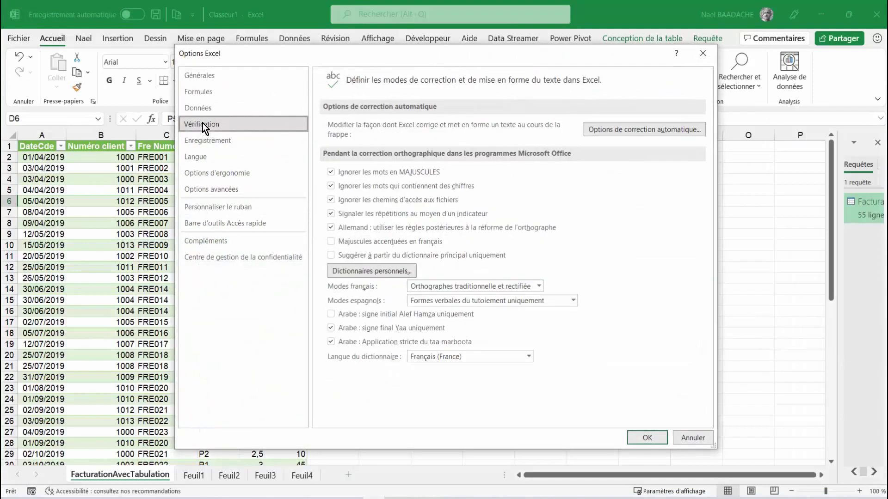
click(646, 131)
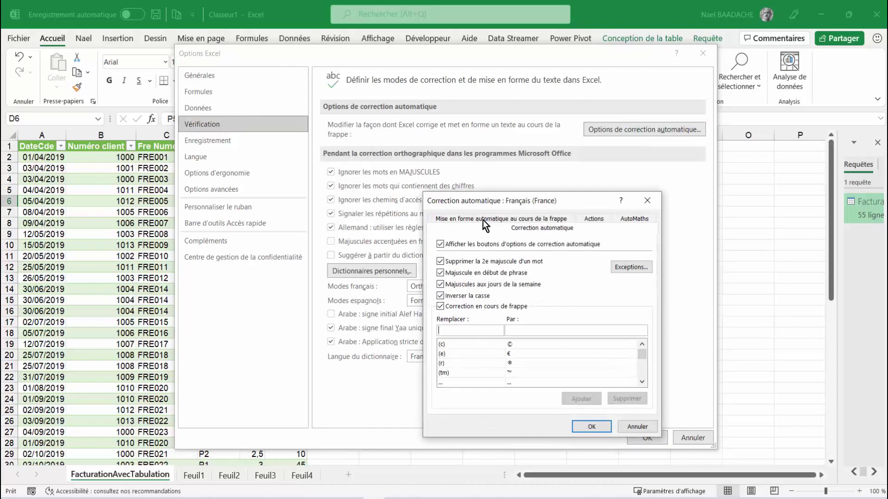
drag(493, 201, 417, 137)
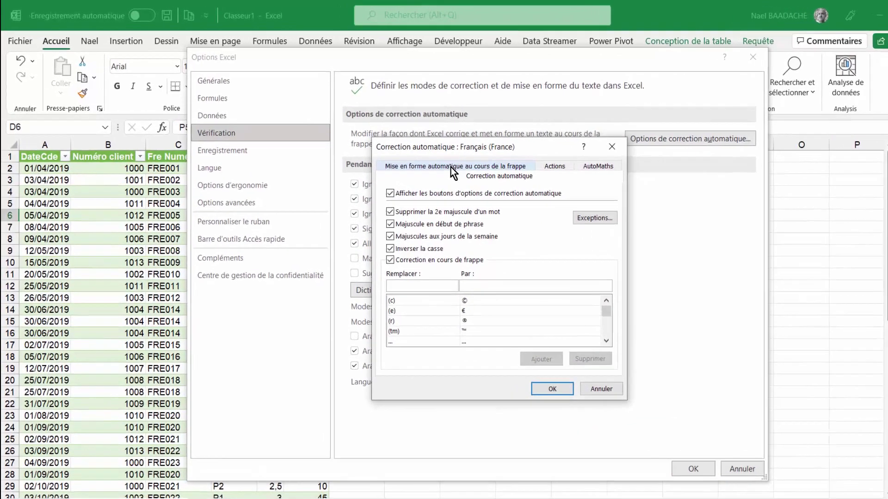
click(418, 155)
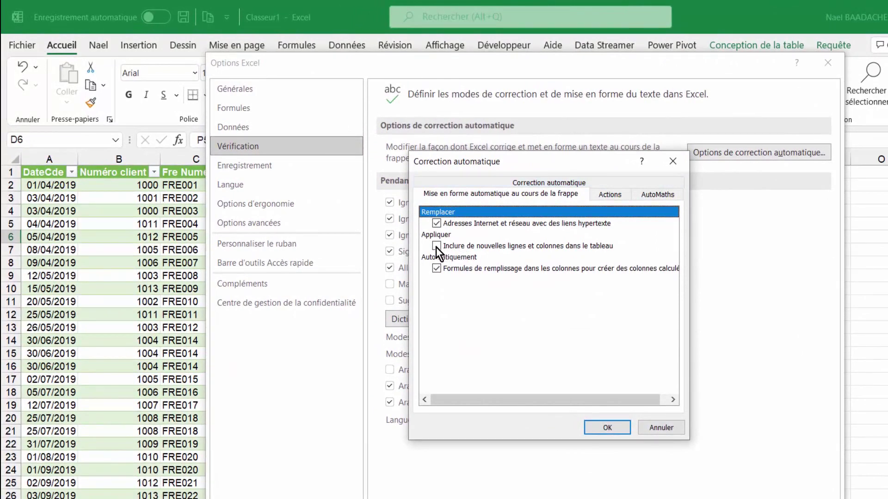
click(437, 246)
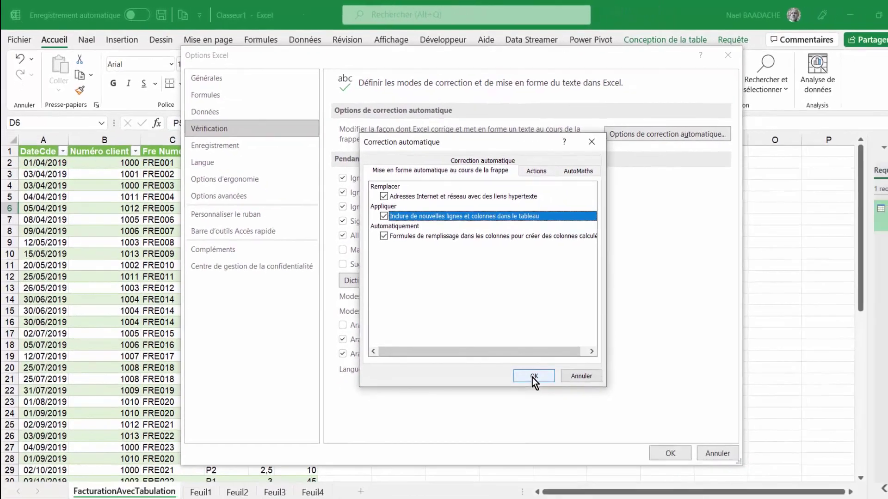
click(514, 363)
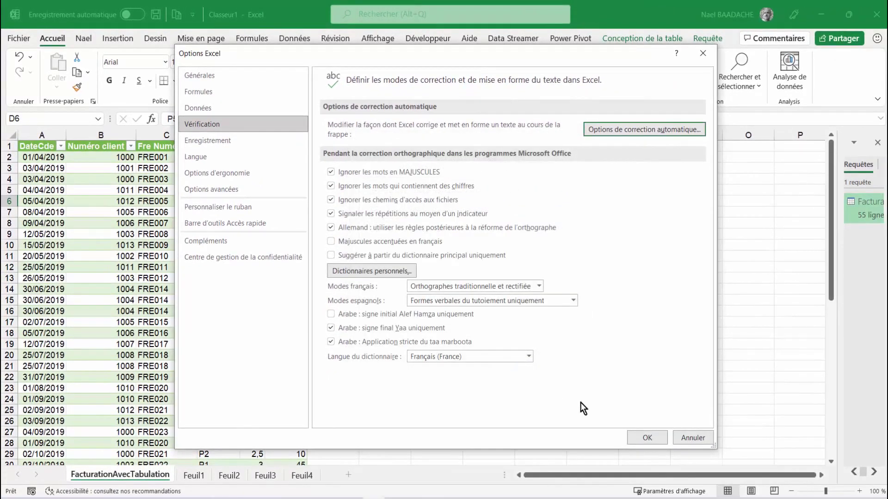
Close Excel Options and re-enter Total in G1 so the table extends to column G
click(652, 437)
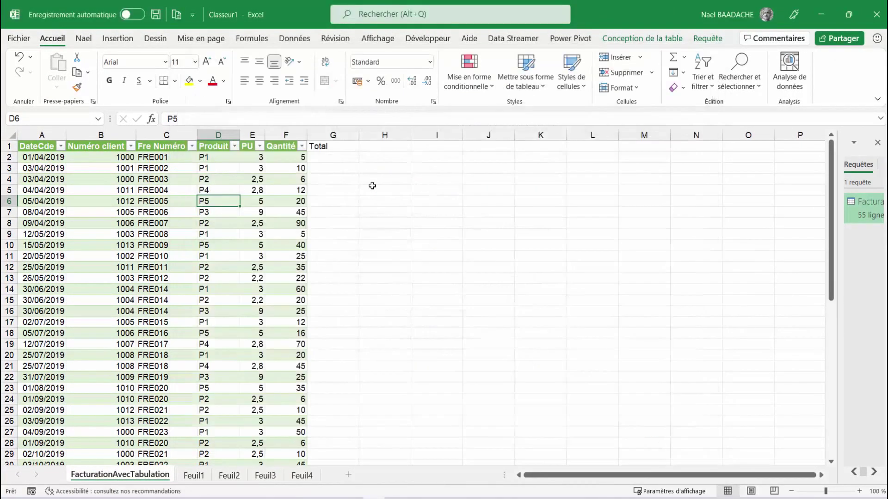
click(328, 146)
key(Delete)
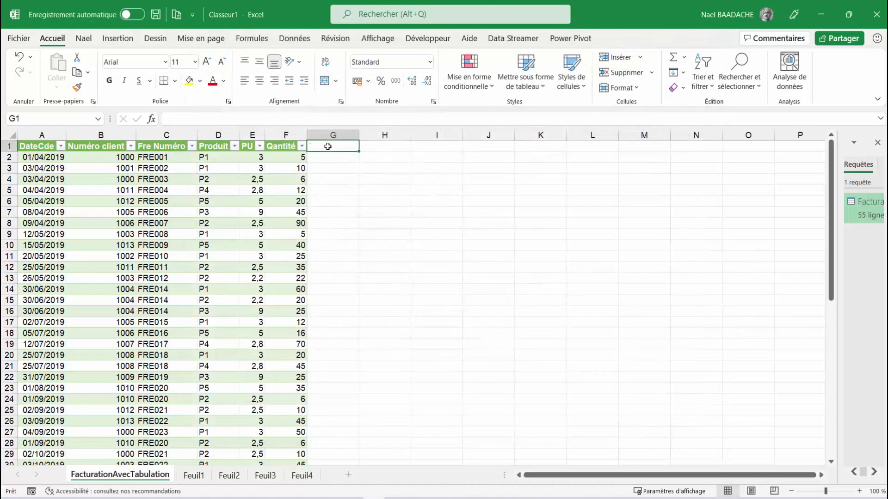
text(Total)
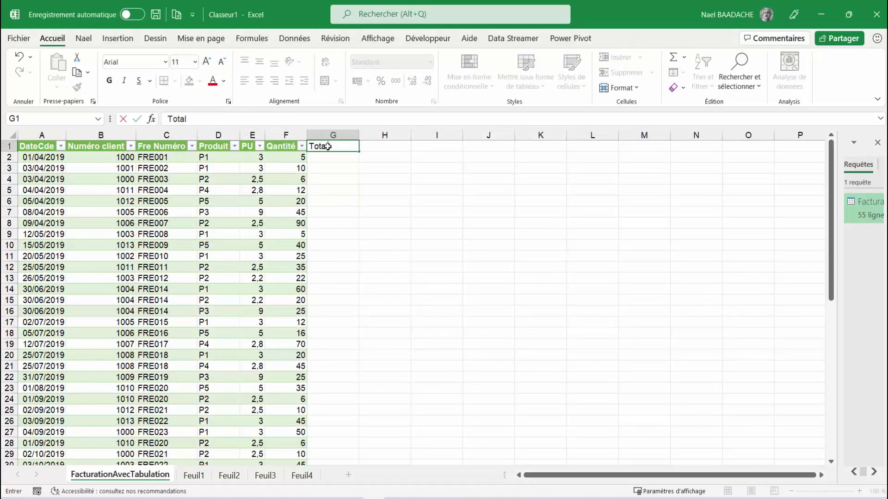
key(Return)
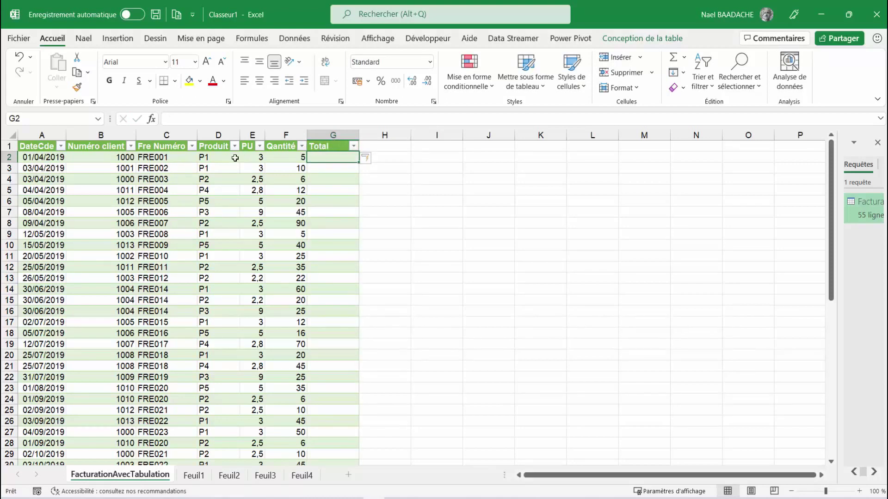
click(140, 189)
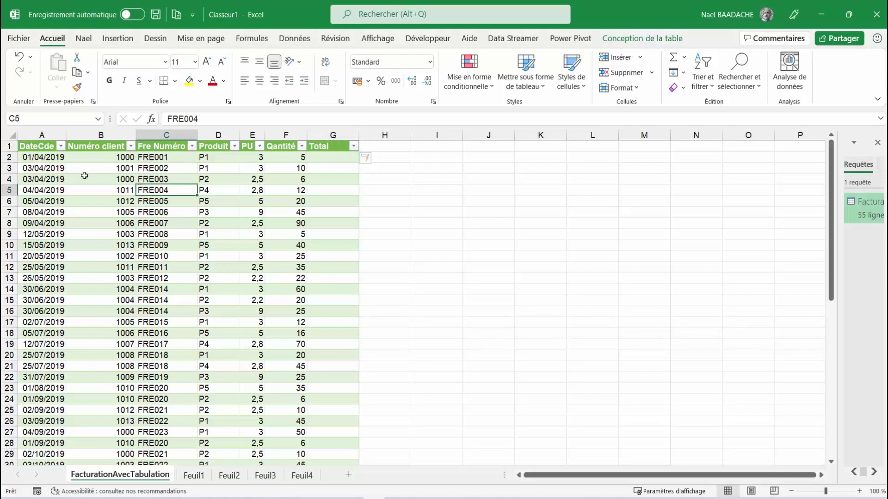
click(334, 158)
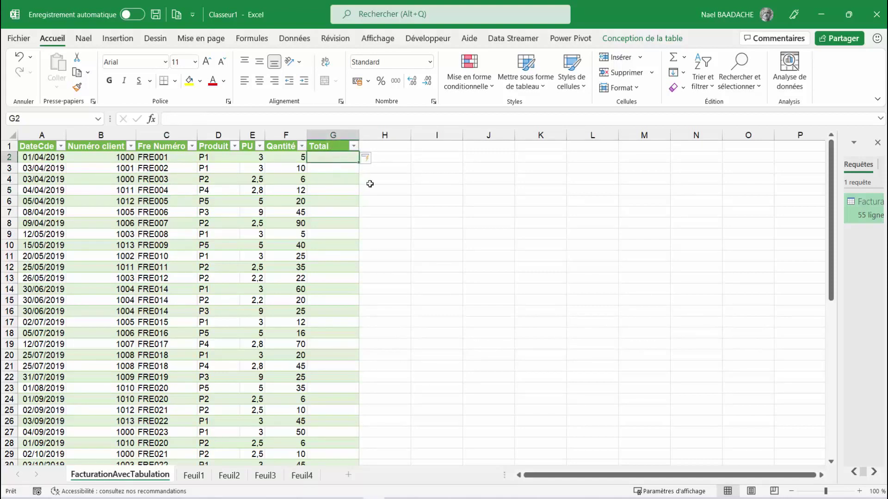
text(=)
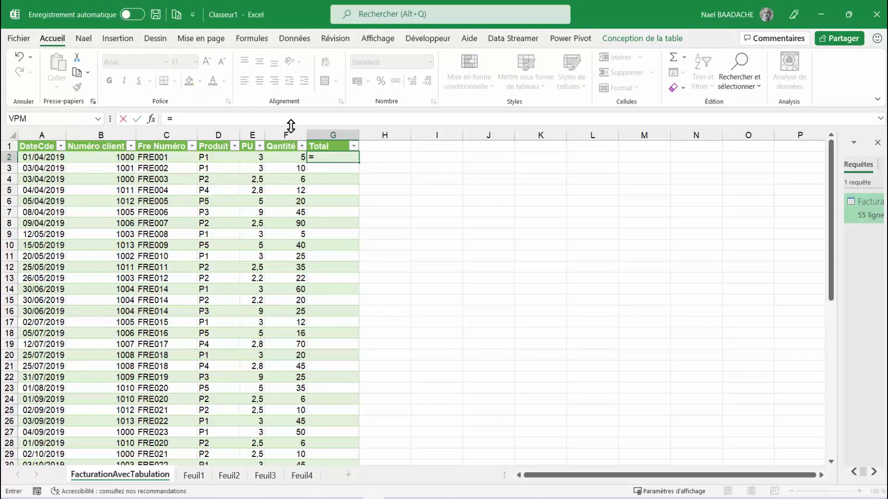
click(255, 158)
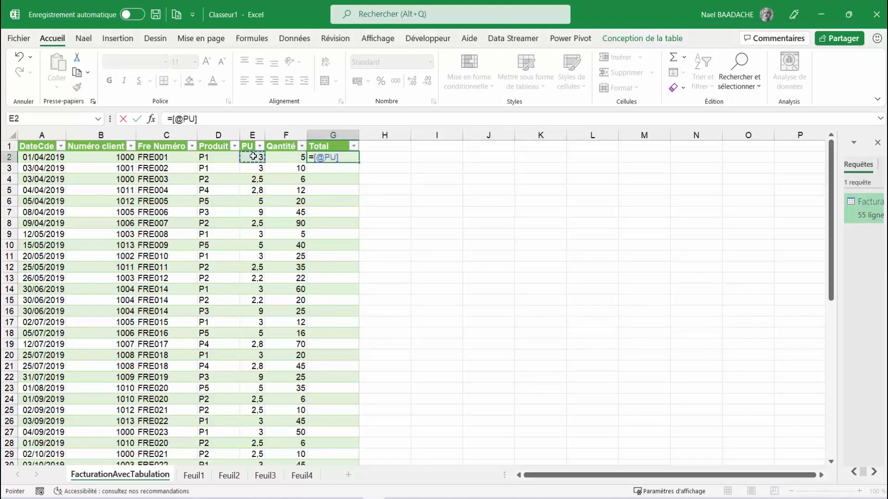
text(*)
click(289, 158)
key(Return)
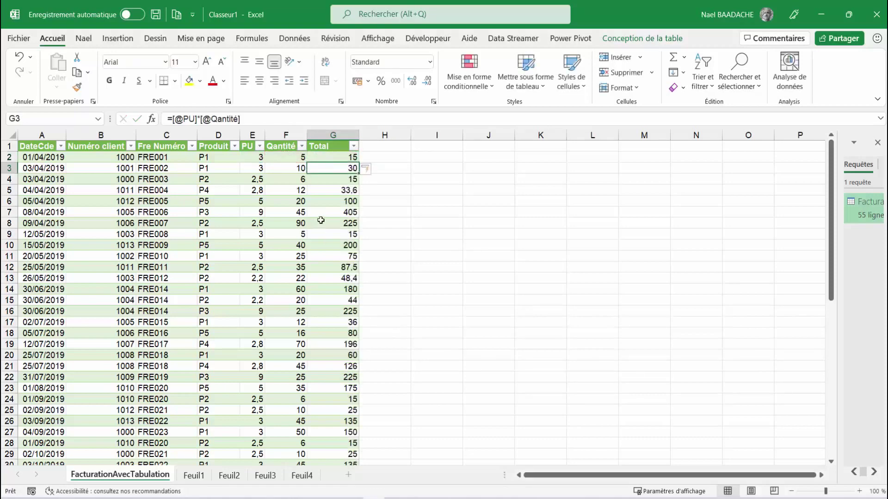
scroll(321, 226, down, 6)
scroll(320, 222, up, 4)
scroll(321, 222, down, 7)
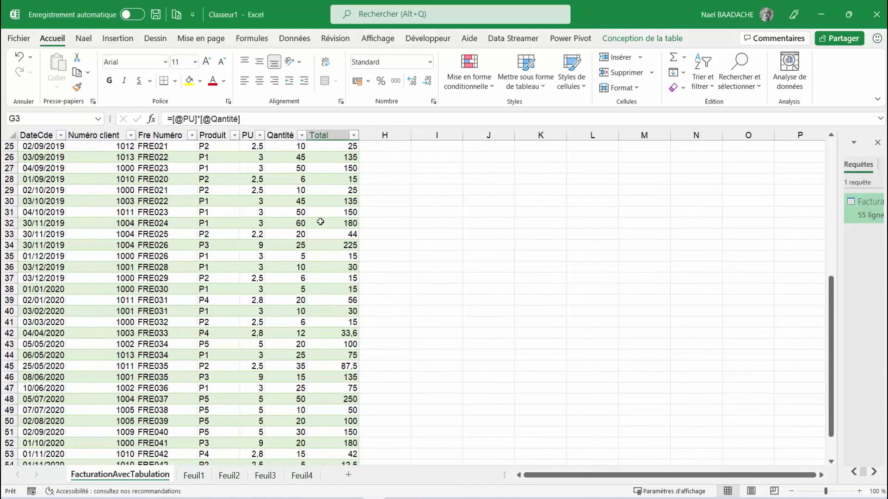
scroll(319, 222, up, 7)
scroll(319, 222, up, 2)
click(209, 204)
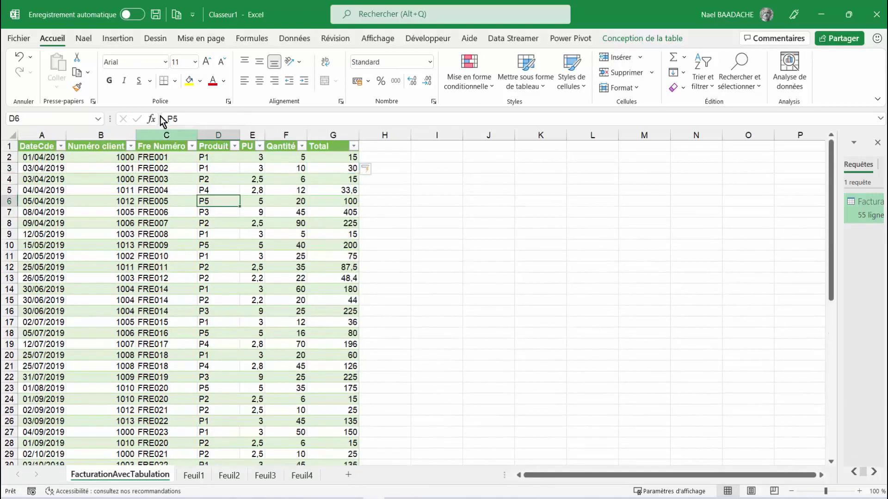
click(132, 38)
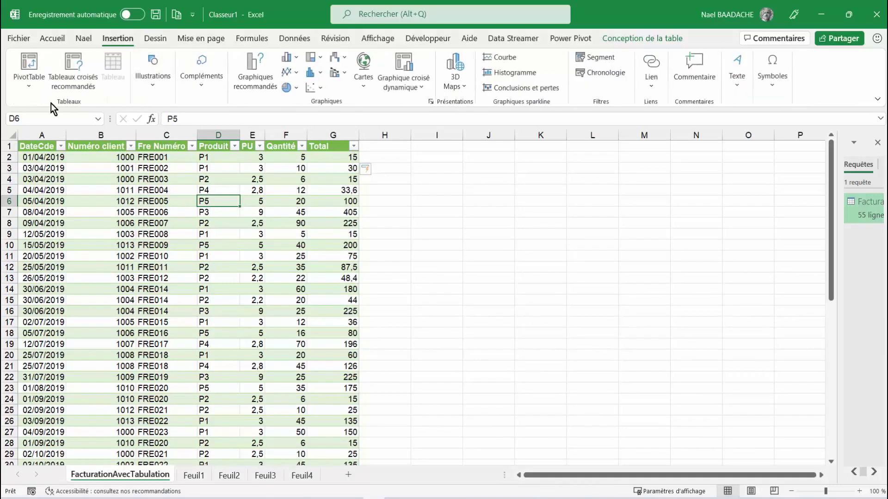
Create a pivot table on a new sheet summing Total by Produit, grand total 5217,1
click(27, 60)
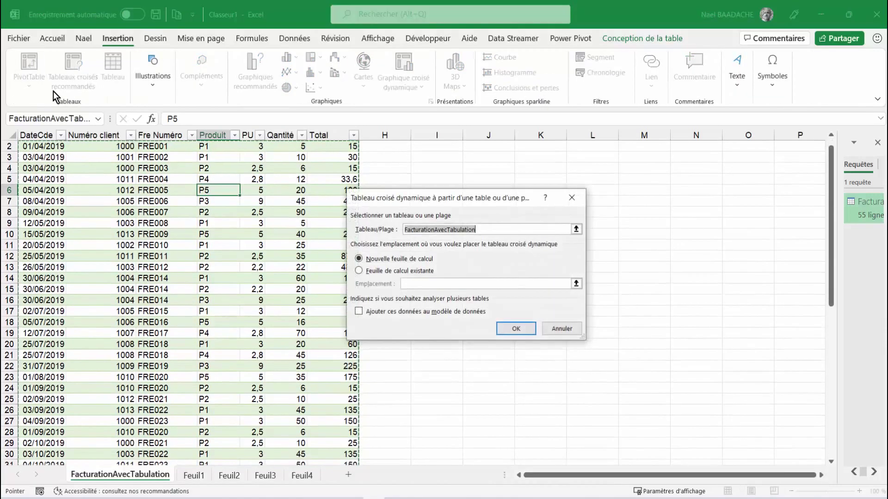
click(512, 329)
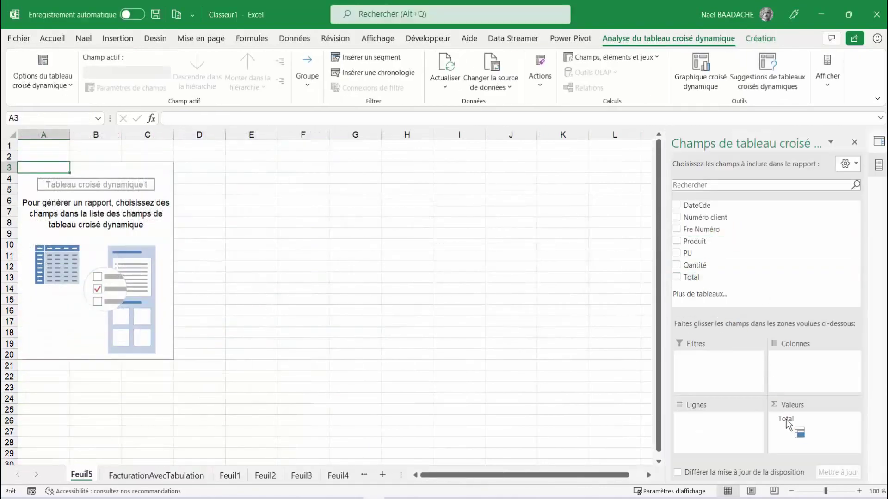
drag(697, 279, 790, 420)
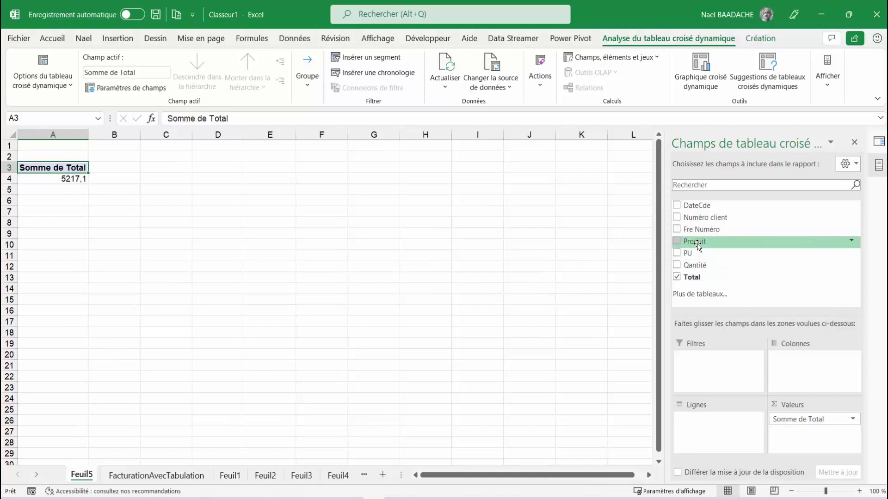
drag(698, 245, 689, 428)
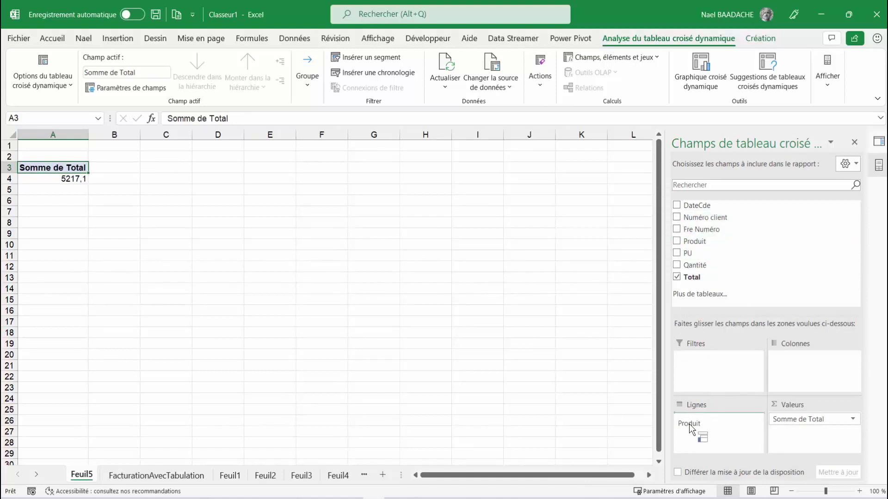
click(149, 201)
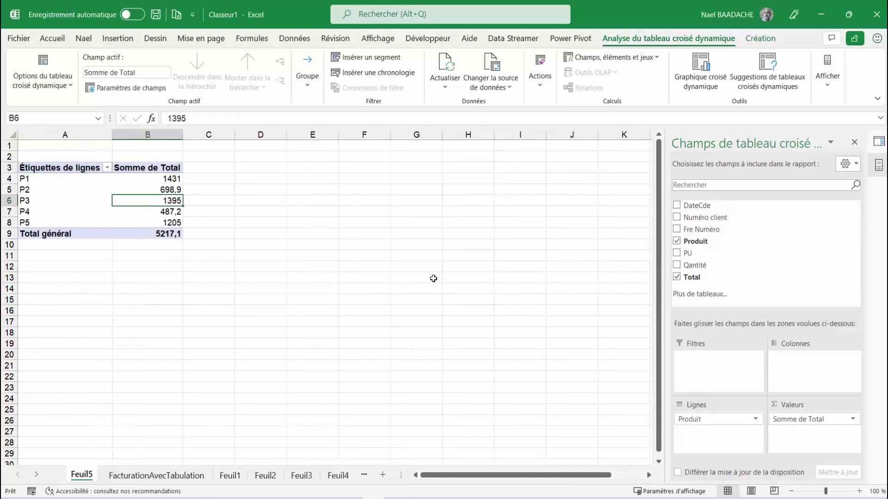
Save the workbook as TestAccess.xlsx in the Bureau folder, then exit Excel
click(23, 42)
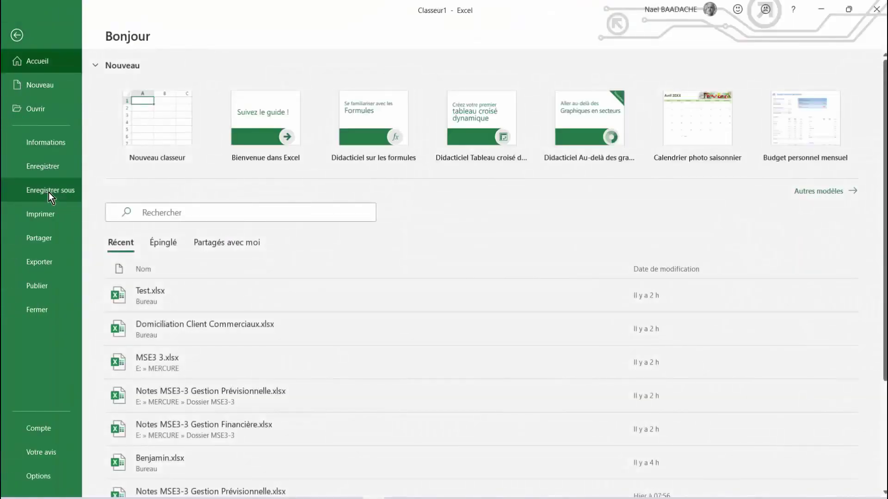
click(49, 193)
double_click(156, 185)
text(TestAcce)
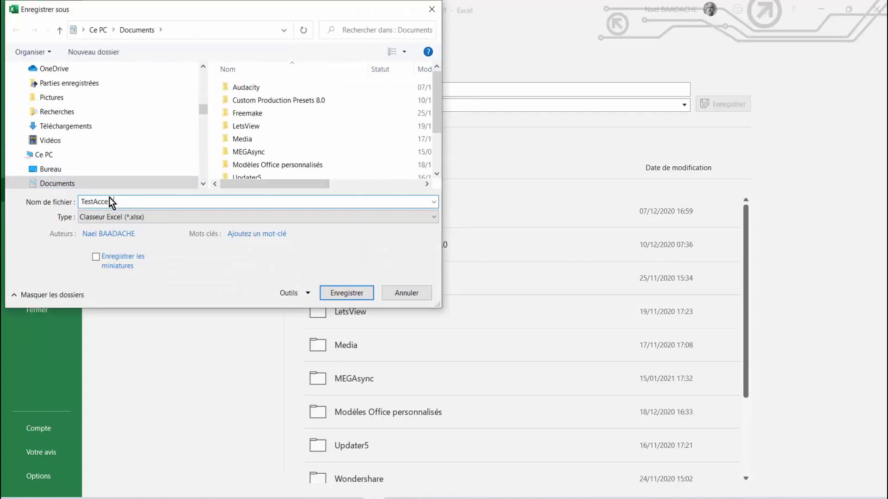
text(ss)
drag(203, 110, 205, 67)
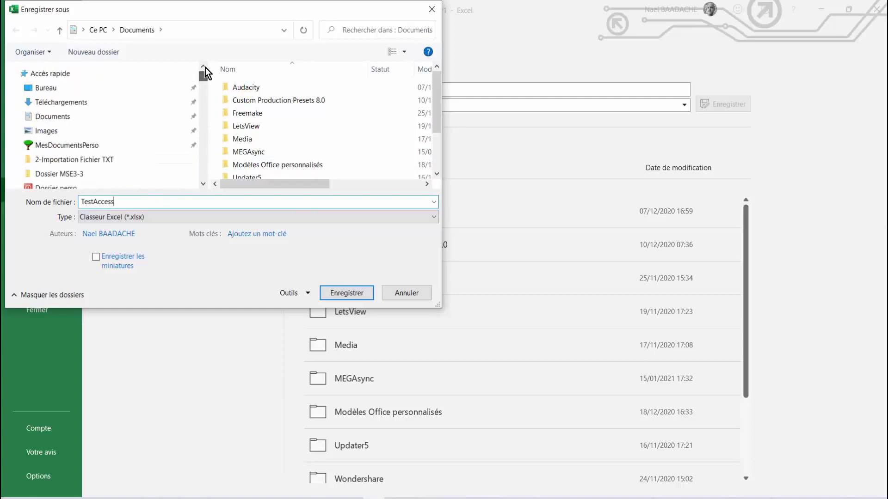
click(82, 86)
click(343, 294)
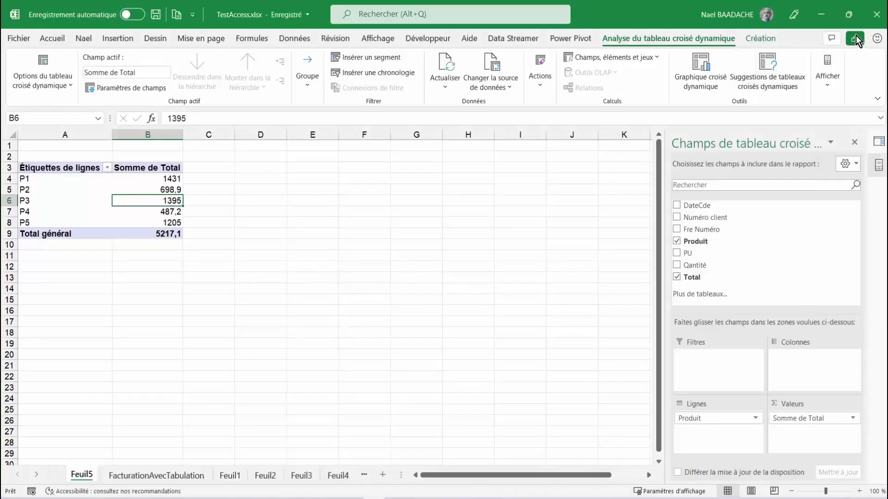
click(877, 19)
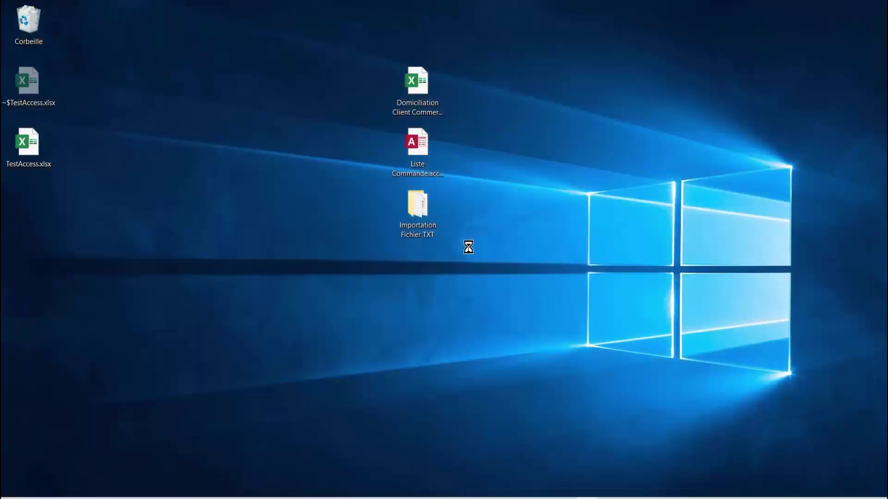
Open Liste Commande's FacturationAvecTabulation table and go to its new-record row
double_click(417, 148)
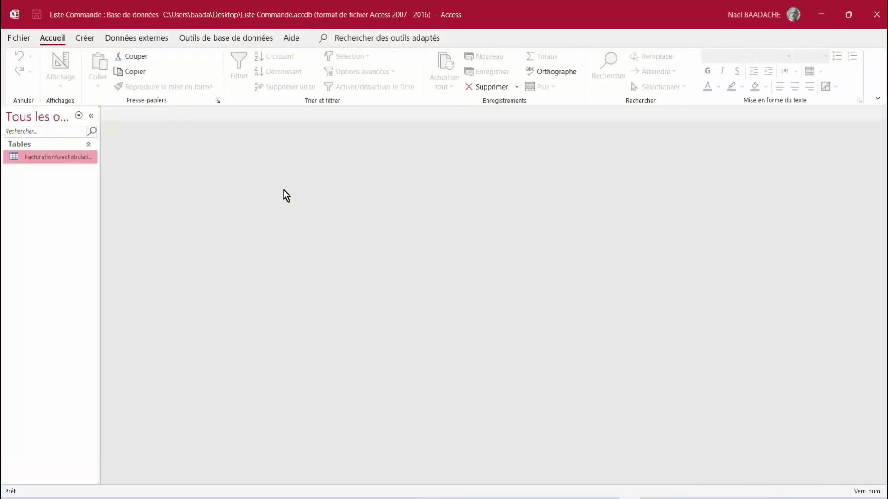
double_click(51, 157)
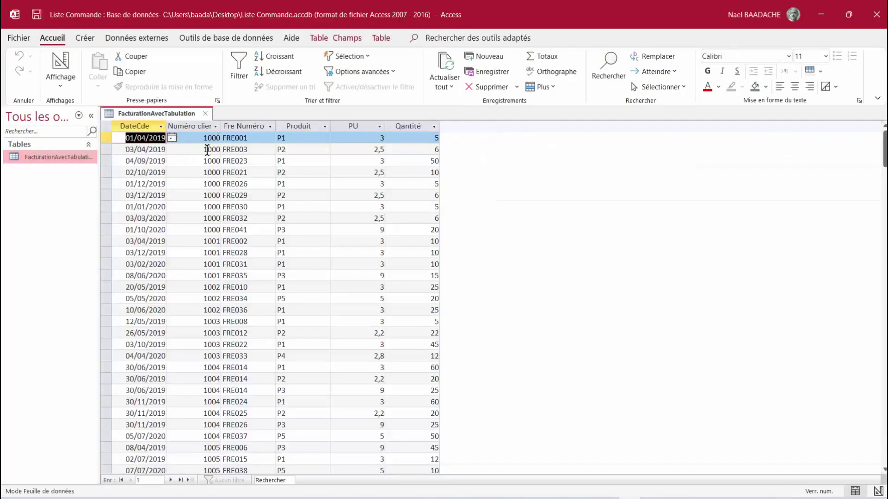
scroll(206, 174, down, 7)
scroll(206, 179, down, 7)
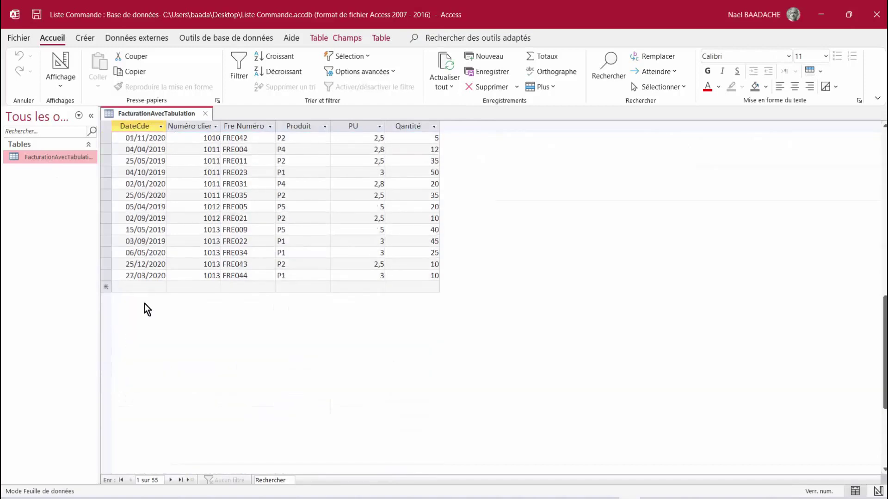
click(136, 287)
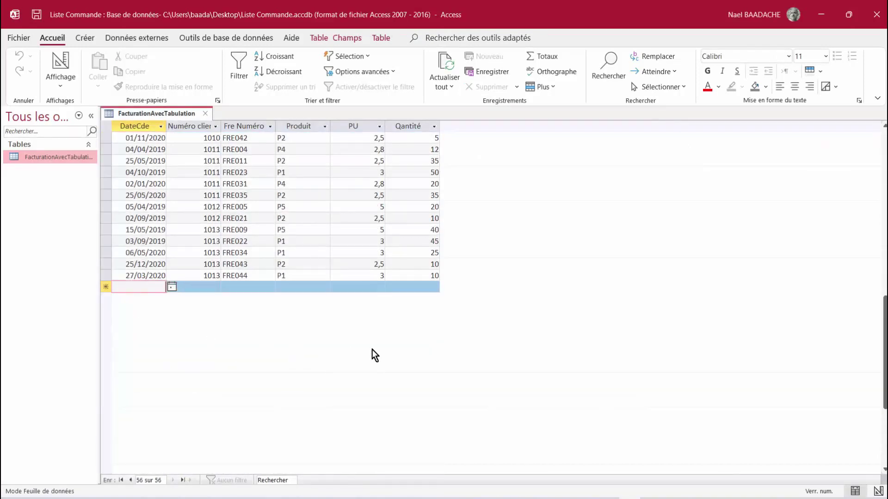
Enter date 28/03/2020, the client number and the invoice number in the new record
text(28/)
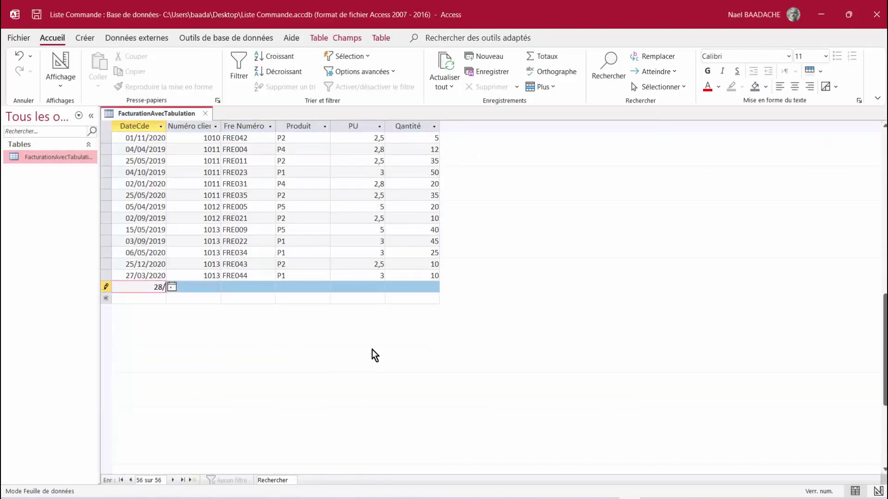
text(03)
text(/82020)
key(BackSpace)
key(BackSpace)
key(BackSpace)
key(BackSpace)
key(BackSpace)
text(2020)
key(Tab)
text(101)
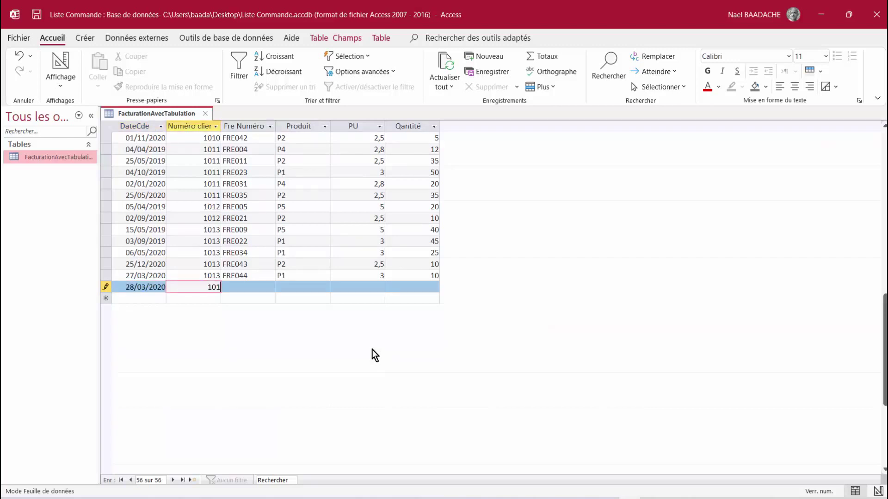
text(3)
key(Tab)
key(Caps_Lock)
text(FRE)
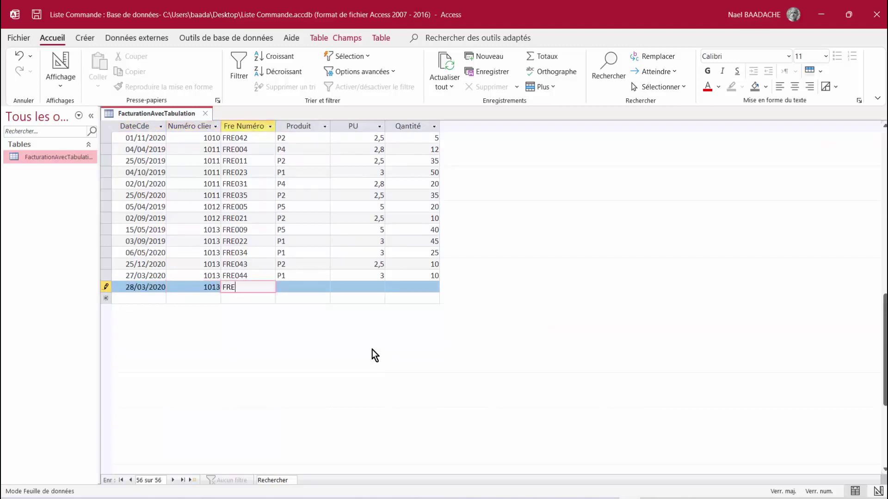
text(045)
key(Tab)
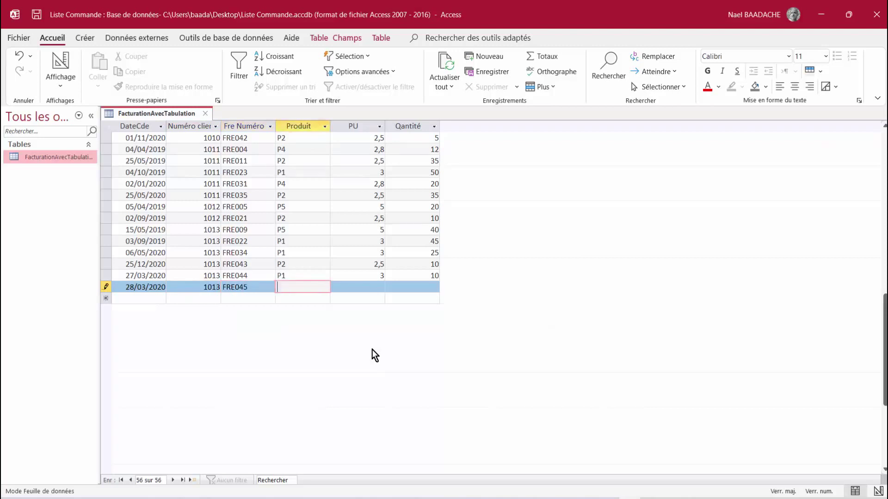
Complete the record with product P1, PU 3 and quantity 1000, then close Access
text(P1)
key(Tab)
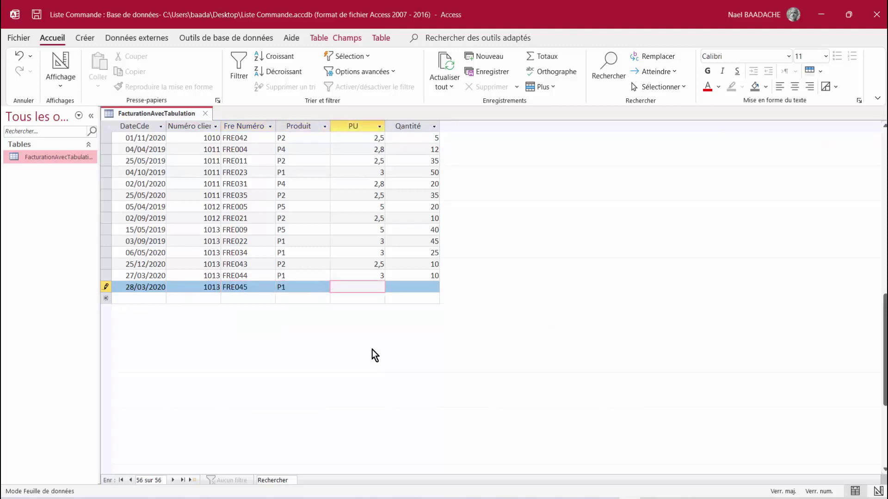
text(3)
key(Tab)
text(1000)
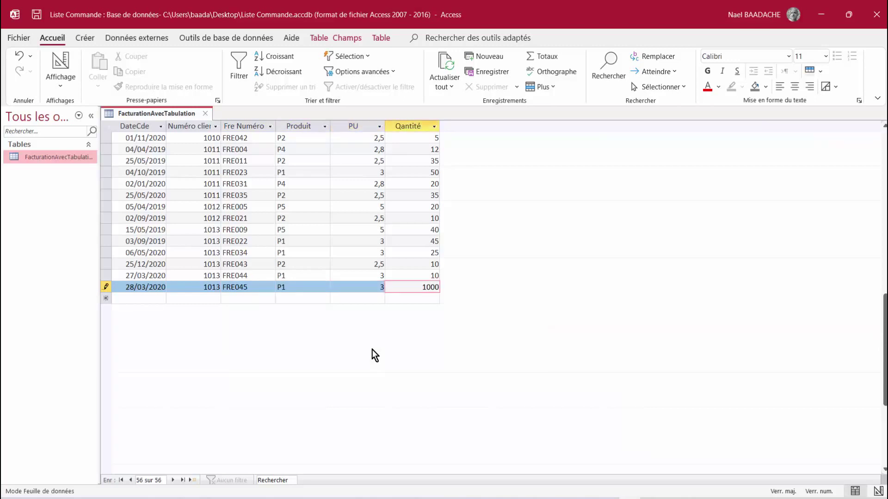
click(882, 20)
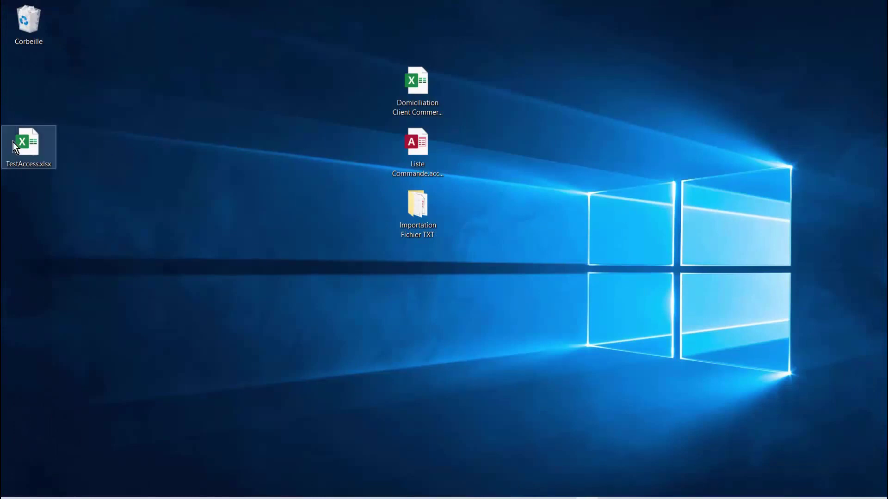
Reopen TestAccess.xlsx, allow its data connections, and refresh the FacturationAvecTabulation data
double_click(27, 146)
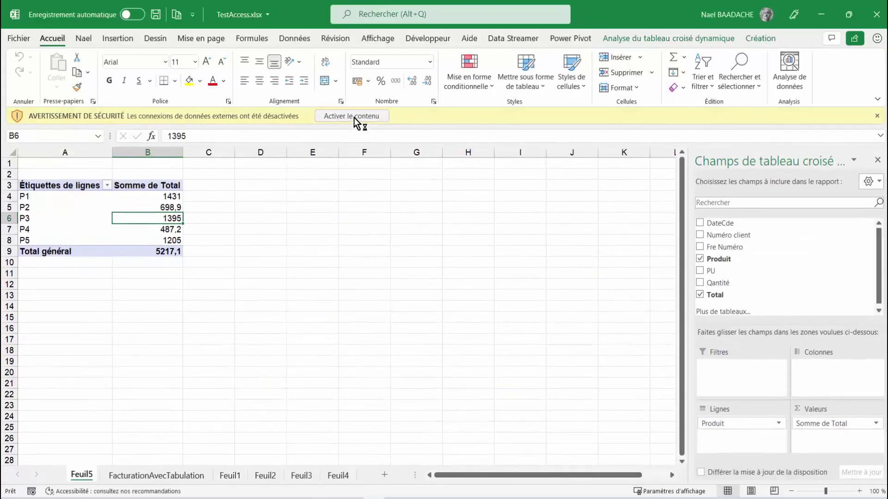
click(354, 118)
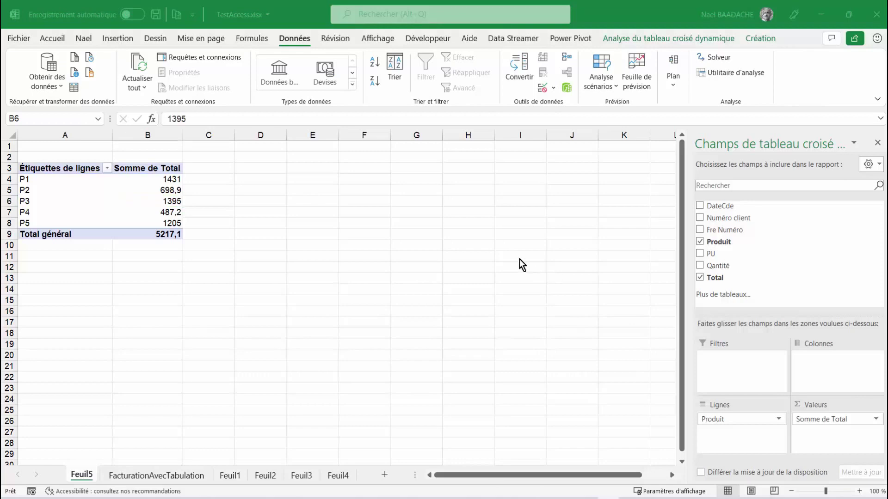
click(158, 476)
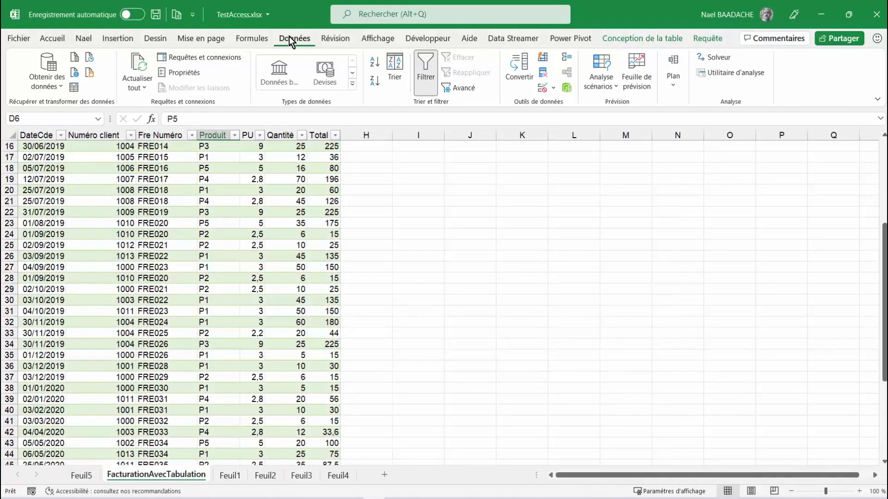
click(138, 87)
click(147, 108)
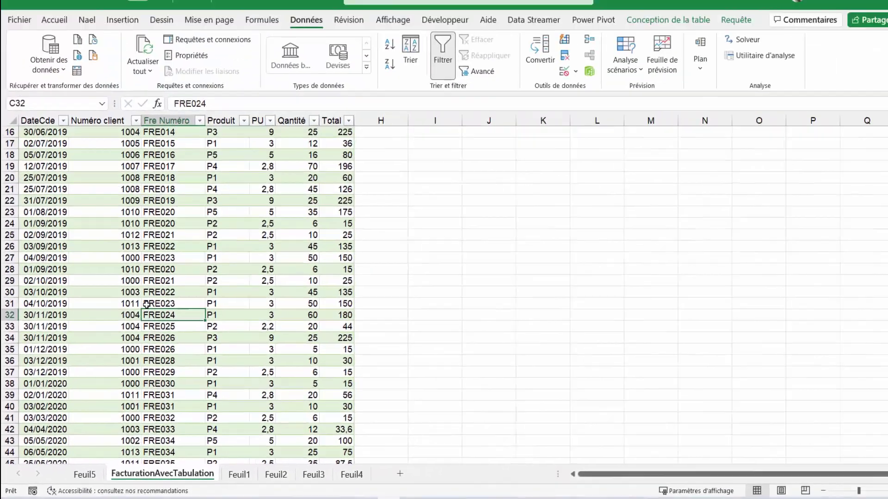
Scroll down and select the last order row, FRE045 with quantity 1000 and Total 3000
scroll(175, 310, down, 4)
scroll(278, 370, down, 2)
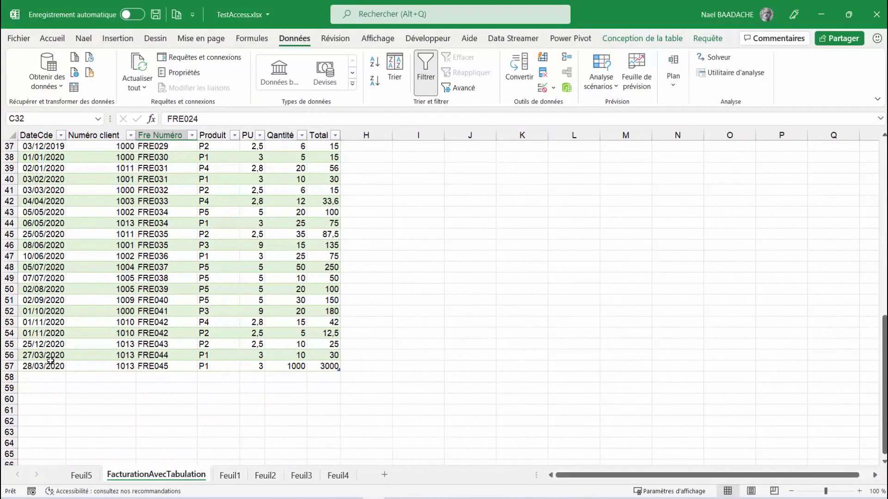
drag(37, 365, 336, 368)
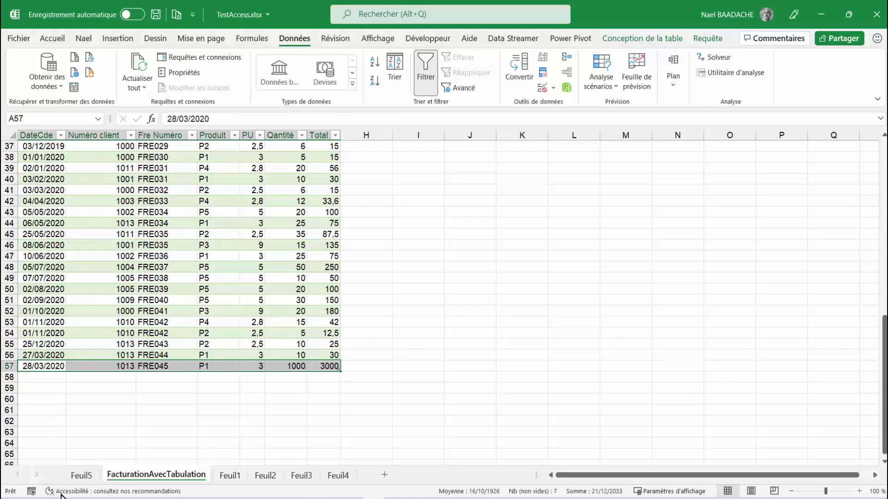
Rename the Feuil5 pivot table sheet to tcd
click(82, 475)
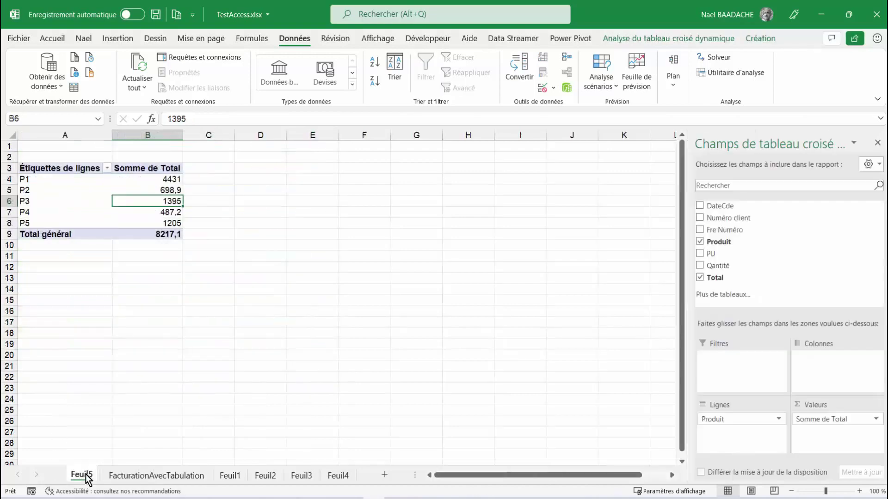
double_click(85, 476)
text(tcd)
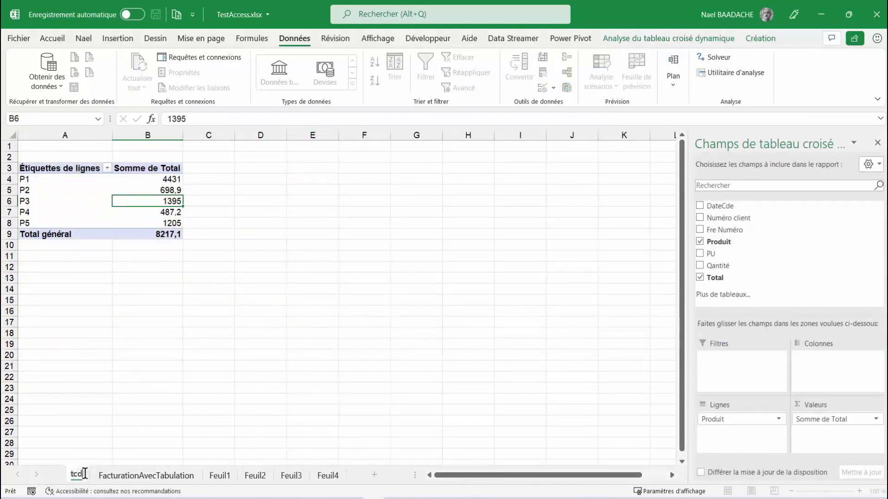
key(Return)
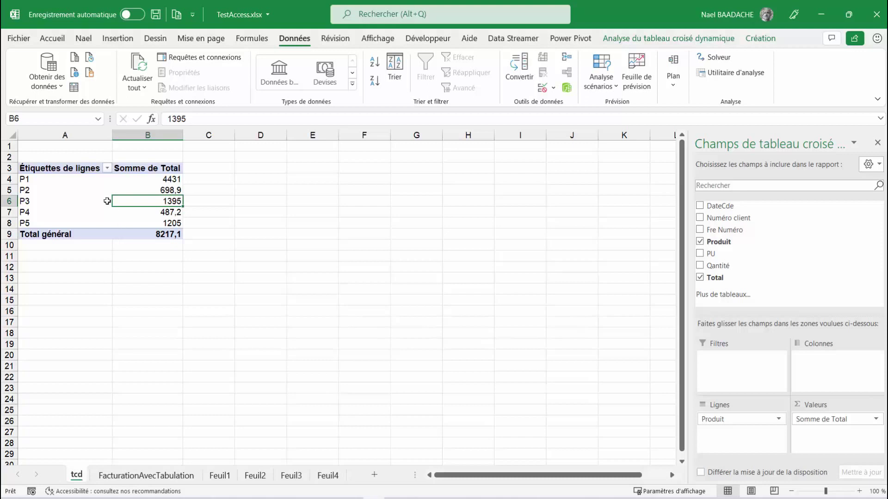
Refresh the pivot table, check the 8217,1 grand total and P3 value, then close the workbook
right_click(107, 201)
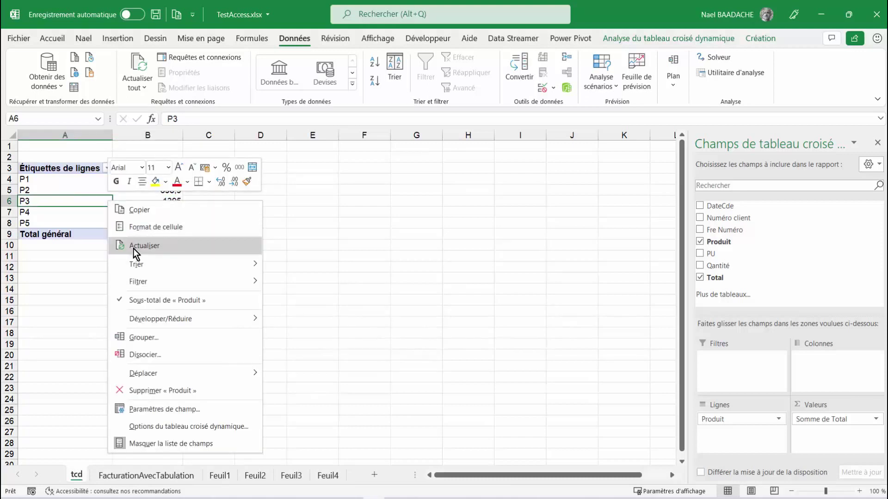
click(134, 248)
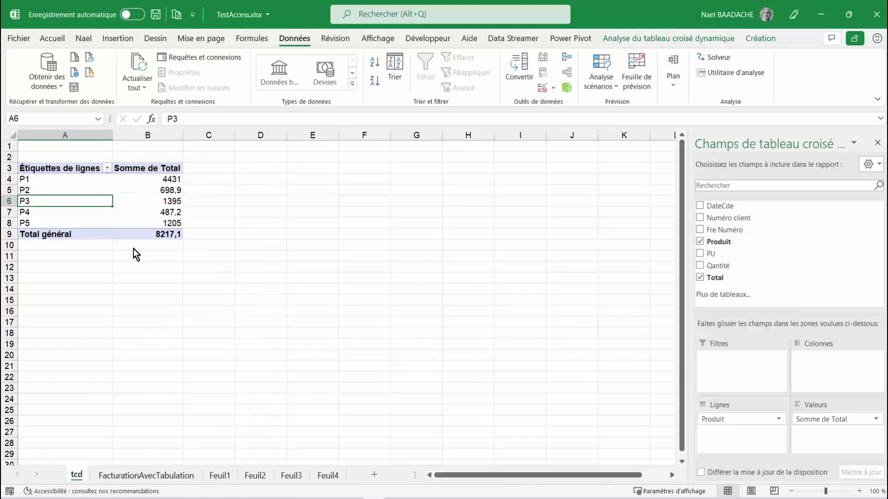
click(169, 235)
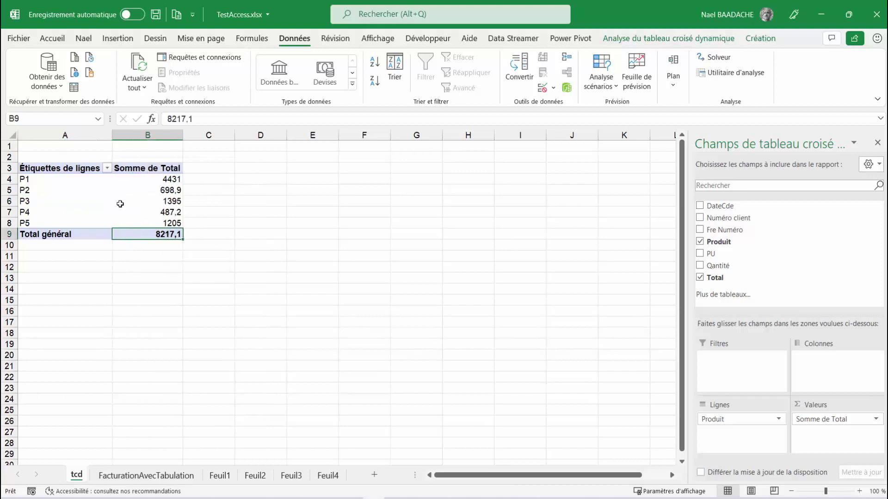
click(120, 204)
mouse_move(147, 201)
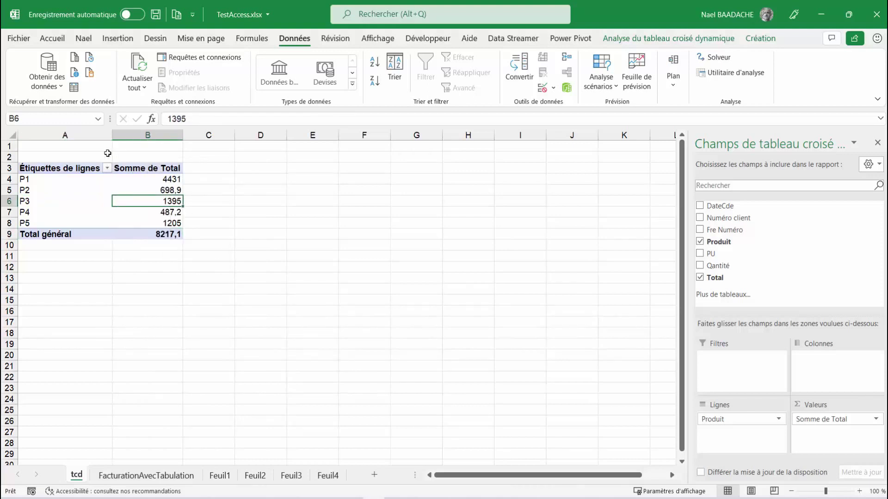
click(883, 18)
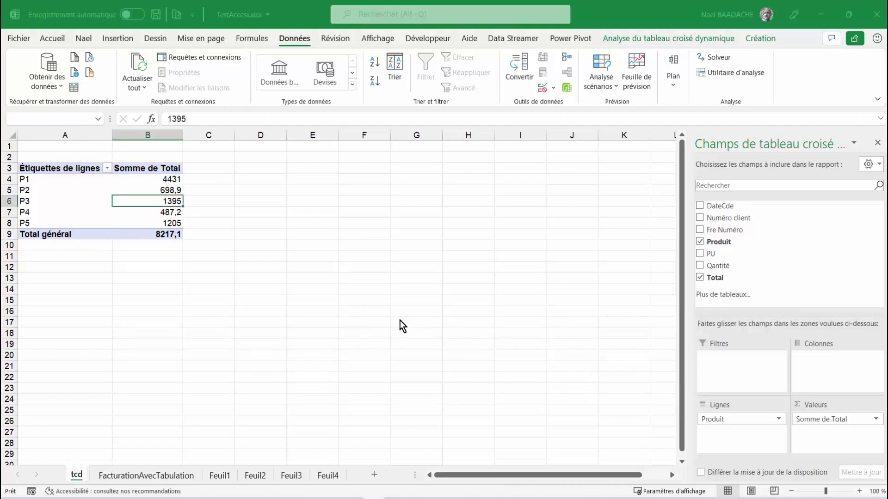
Save the workbook on close, then open the FacturationAvecTabulation table in Liste Commande.accdb
click(380, 272)
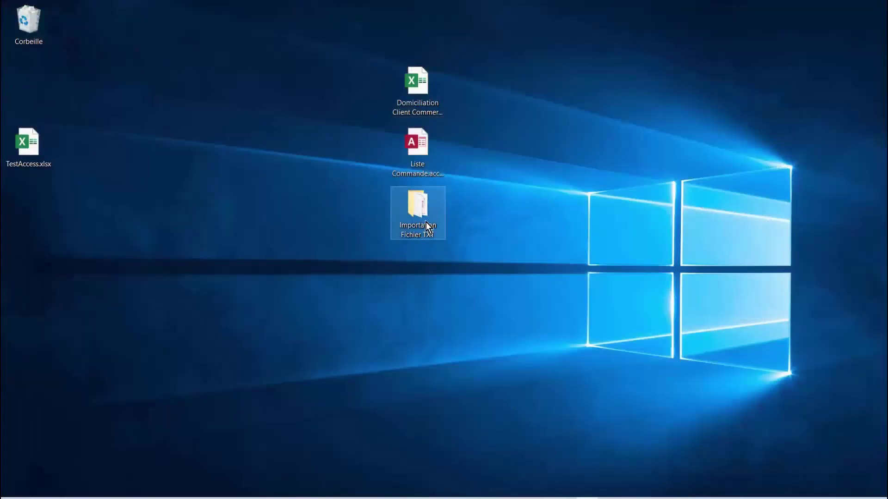
double_click(423, 149)
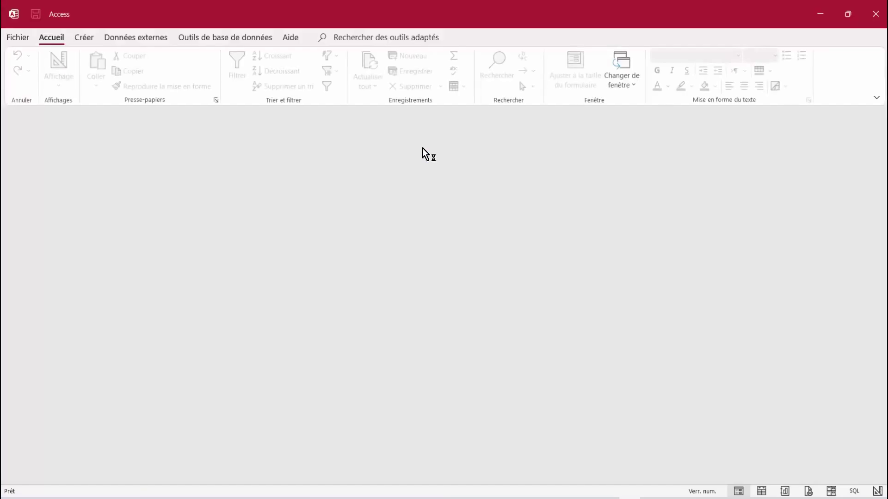
double_click(79, 157)
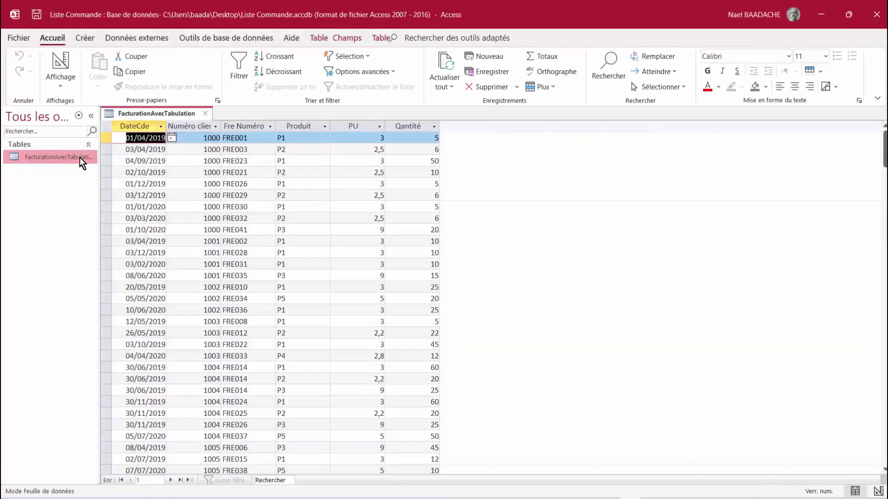
Rename the DateCde column to Date, accept the reserved-word warning, and close Access
click(132, 122)
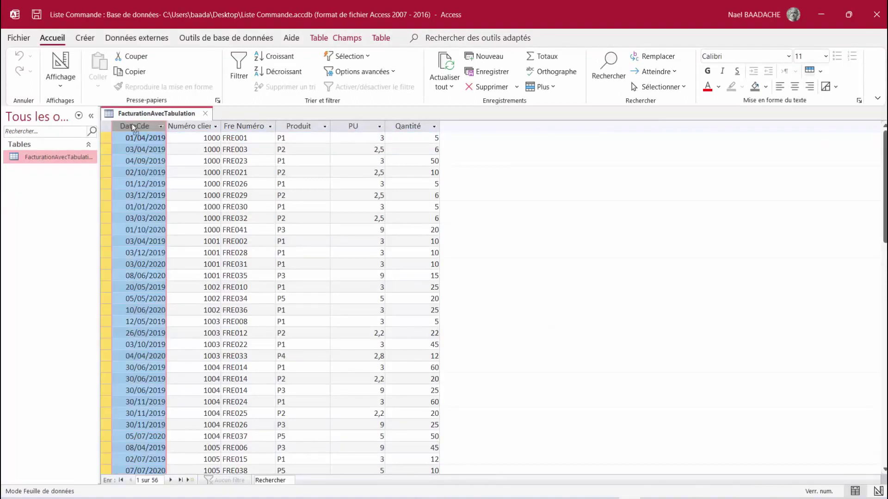
double_click(133, 125)
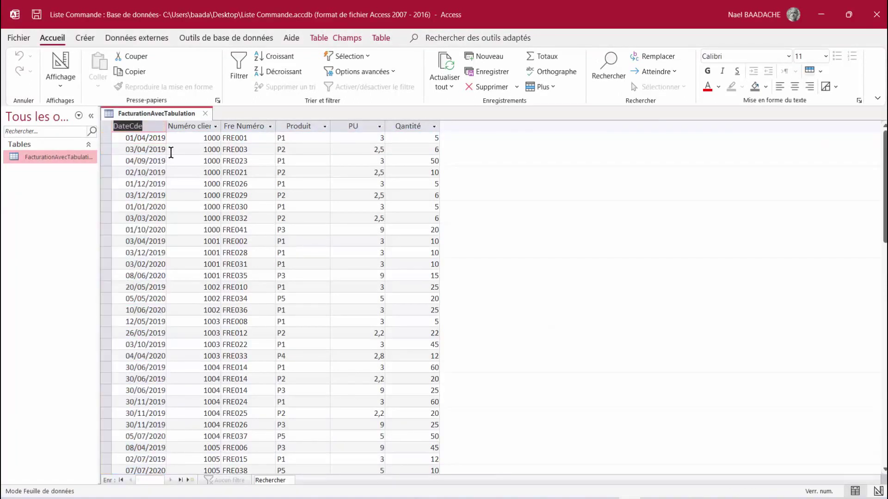
key(Caps_Lock)
text(D)
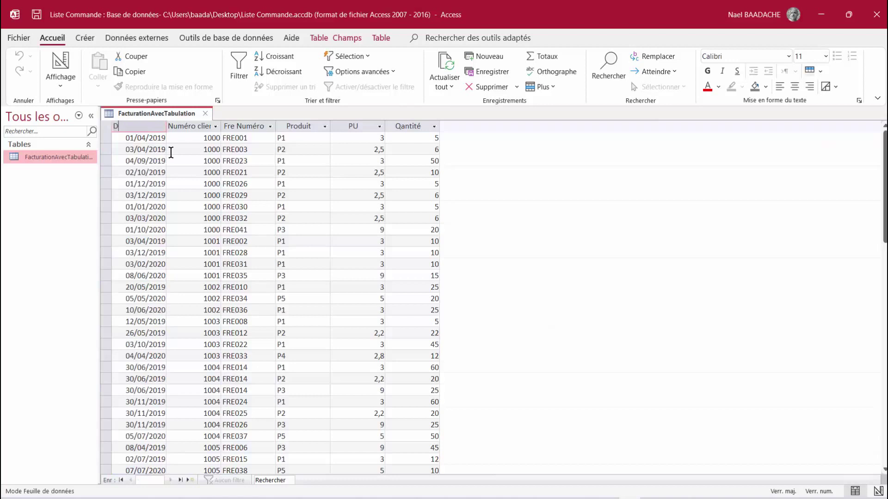
key(Caps_Lock)
text(ate)
key(Return)
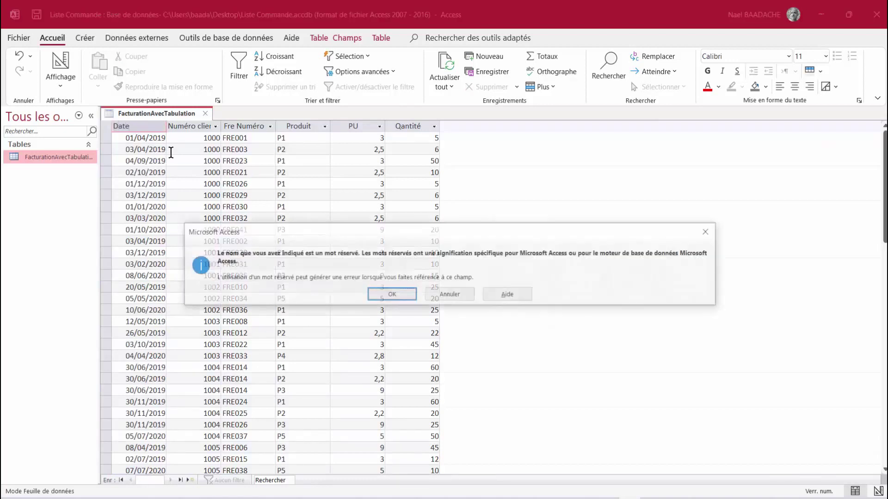
key(Return)
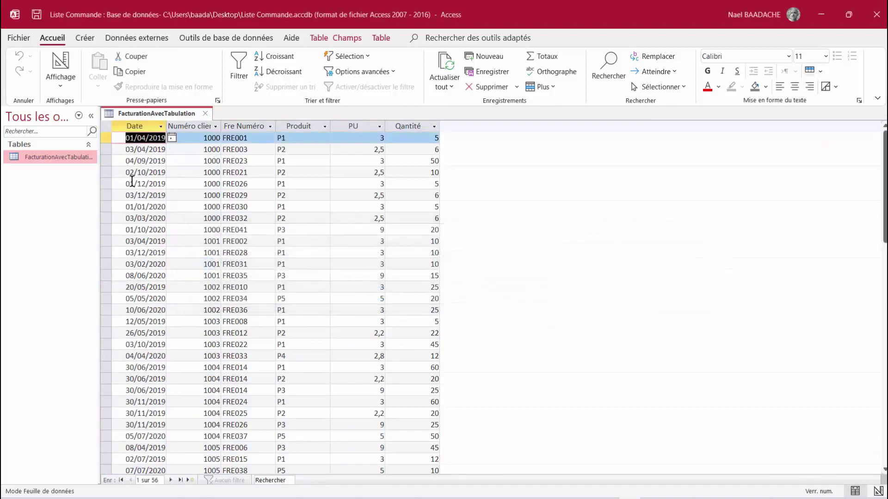
click(877, 16)
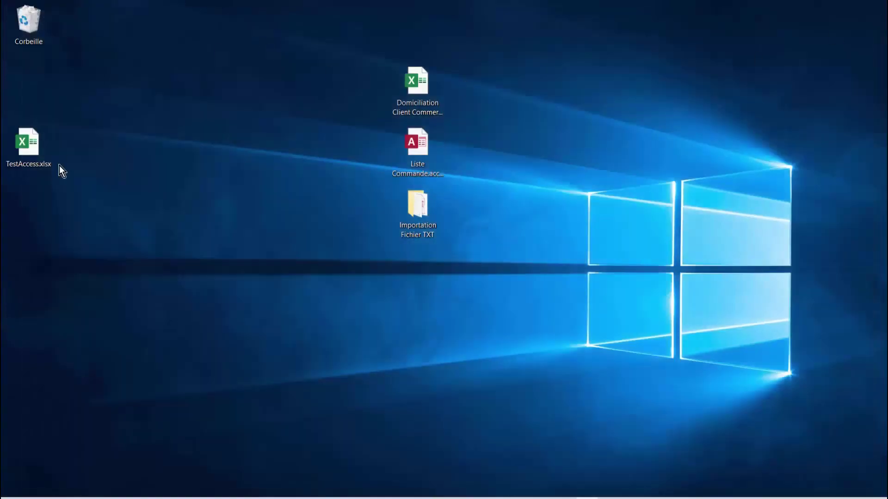
Open TestAccess.xlsx and run Actualiser tout on all its data connections
double_click(31, 151)
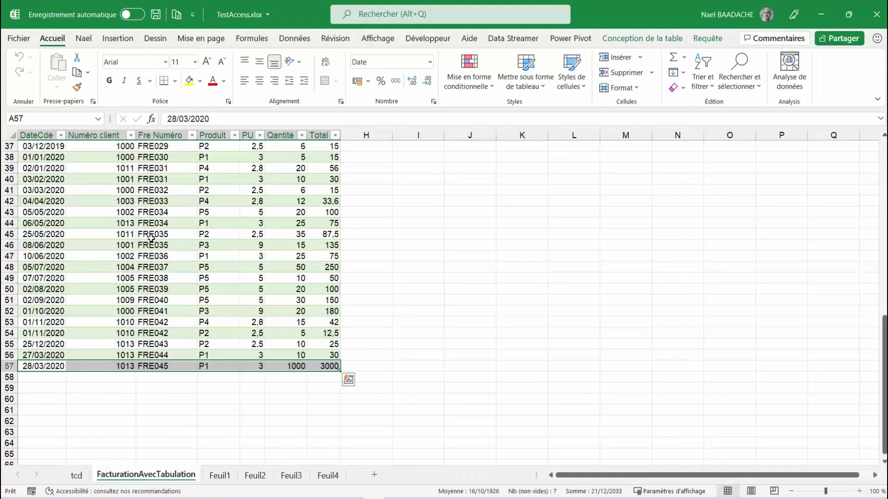
click(152, 238)
scroll(151, 239, up, 12)
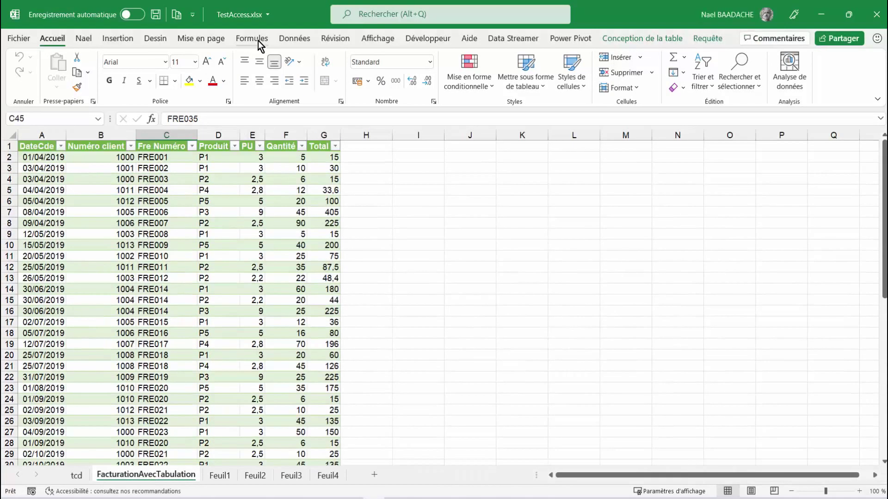
click(301, 42)
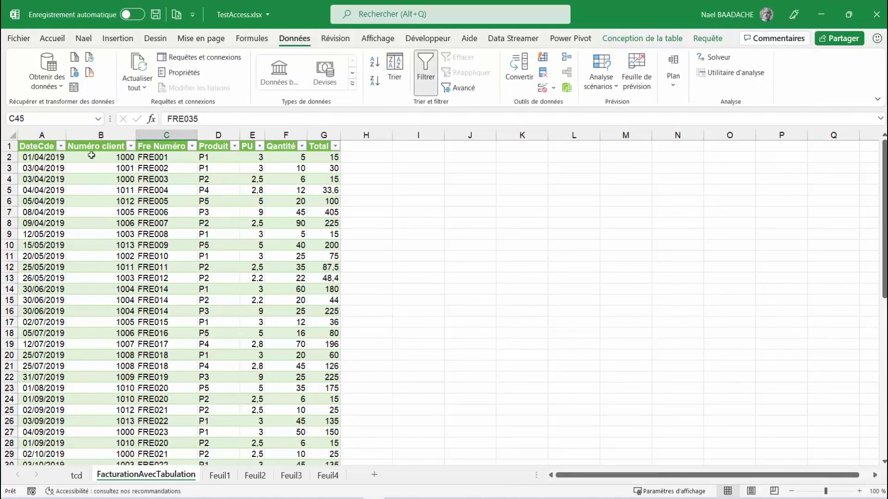
click(137, 91)
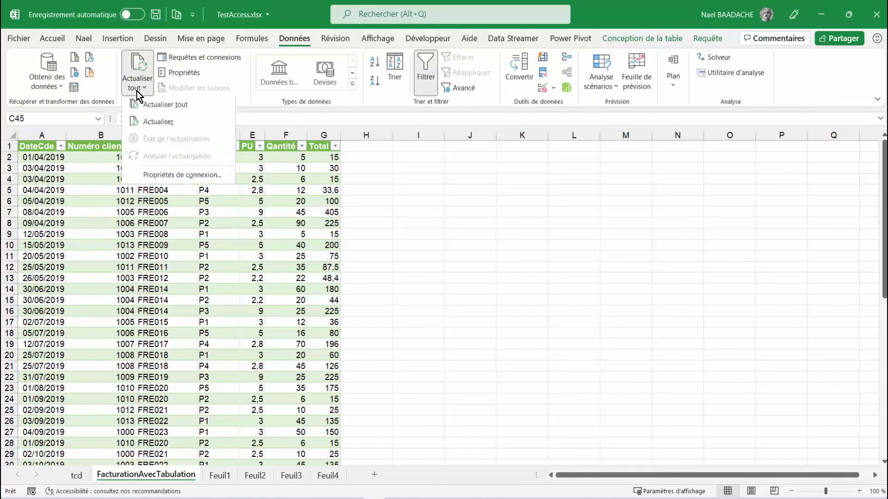
click(169, 109)
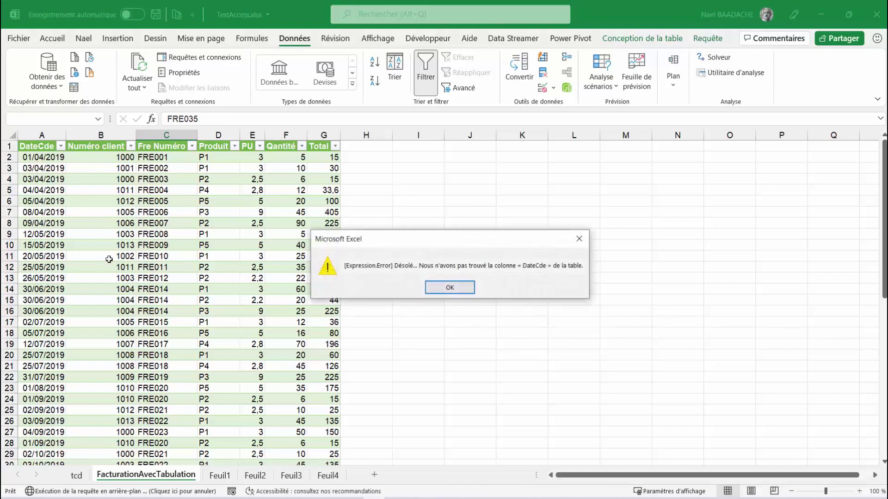
Dismiss the missing DateCde column error, inspect column A, then save and close the workbook
click(448, 288)
click(41, 194)
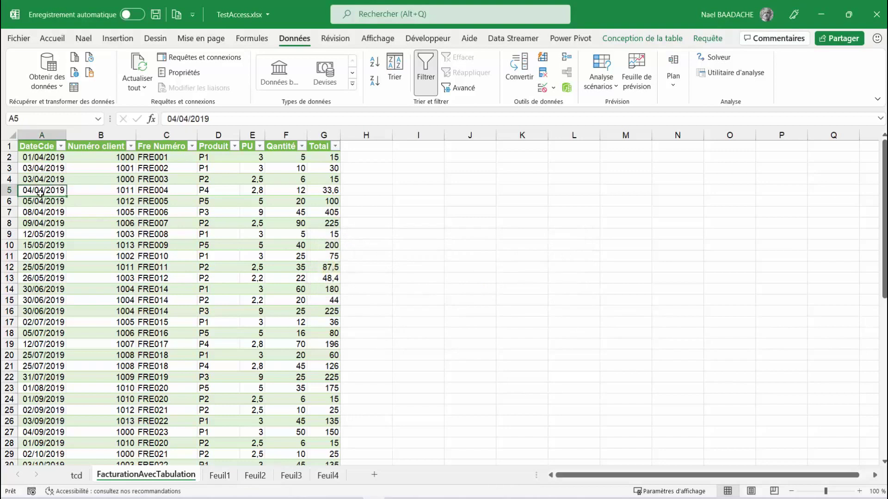
click(42, 146)
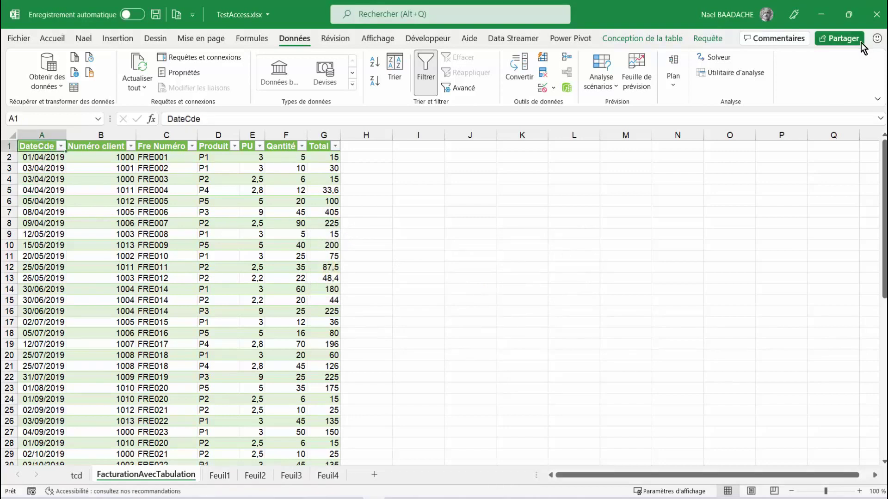
click(877, 15)
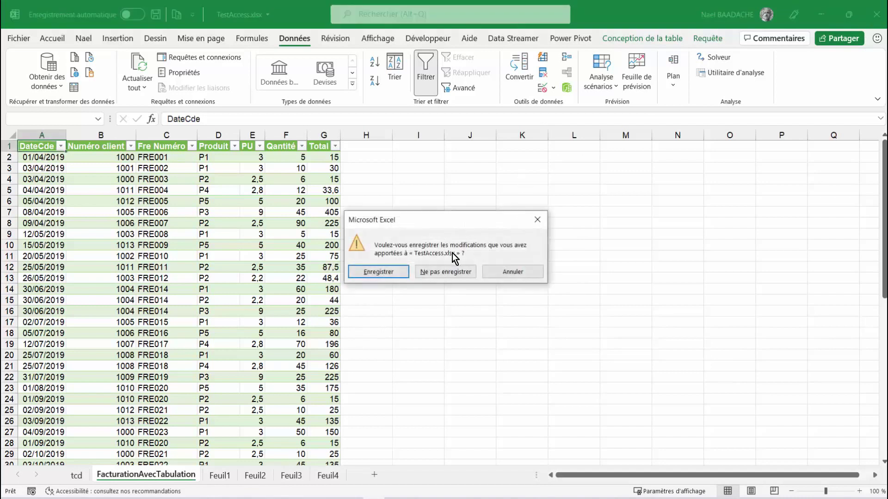
click(391, 272)
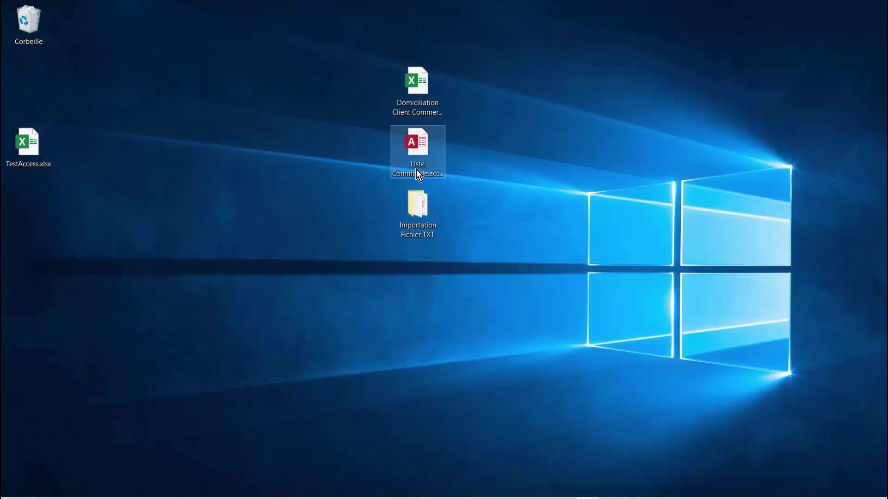
Open the FacturationAvecTabulation table in Liste Commande and rename its Date column back to DateCde
double_click(416, 143)
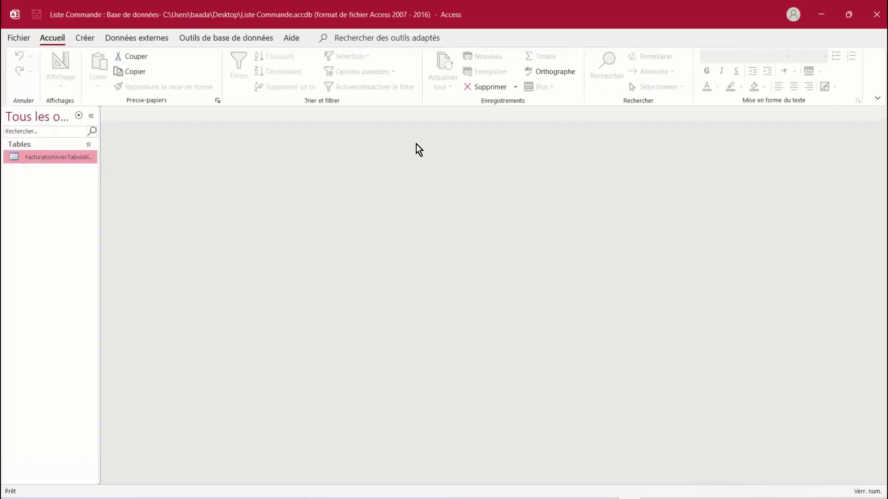
double_click(73, 155)
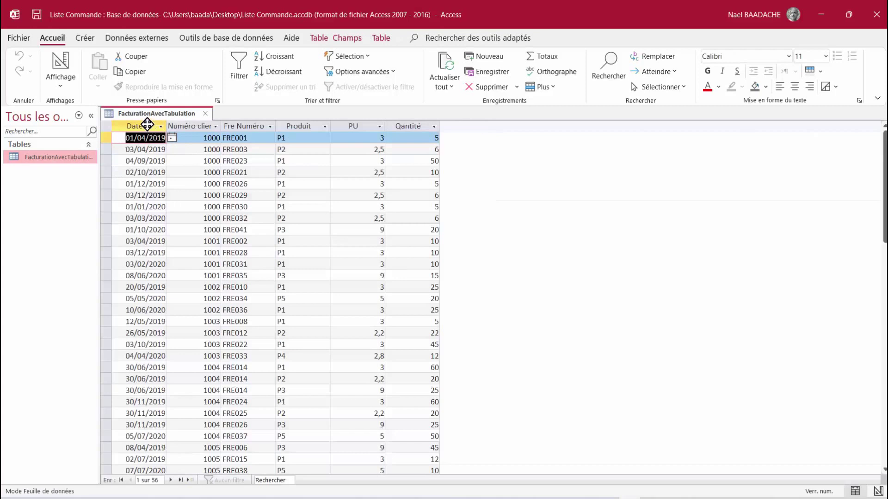
double_click(147, 125)
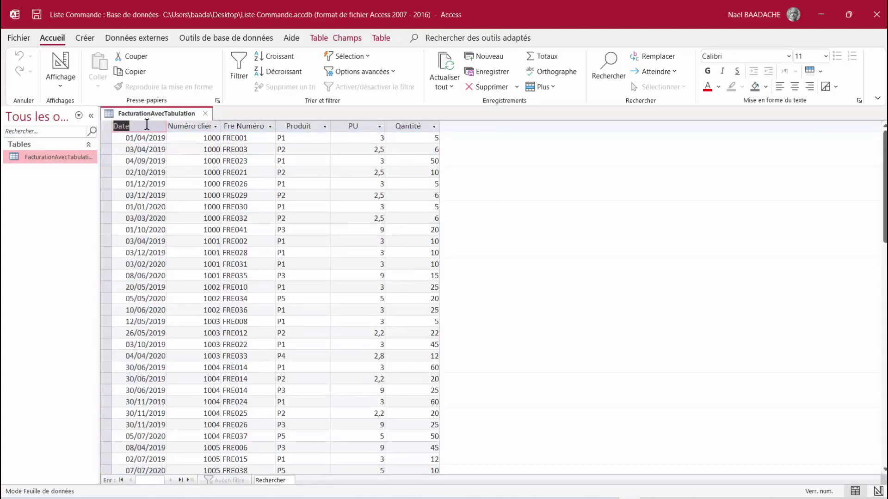
text(DateCde)
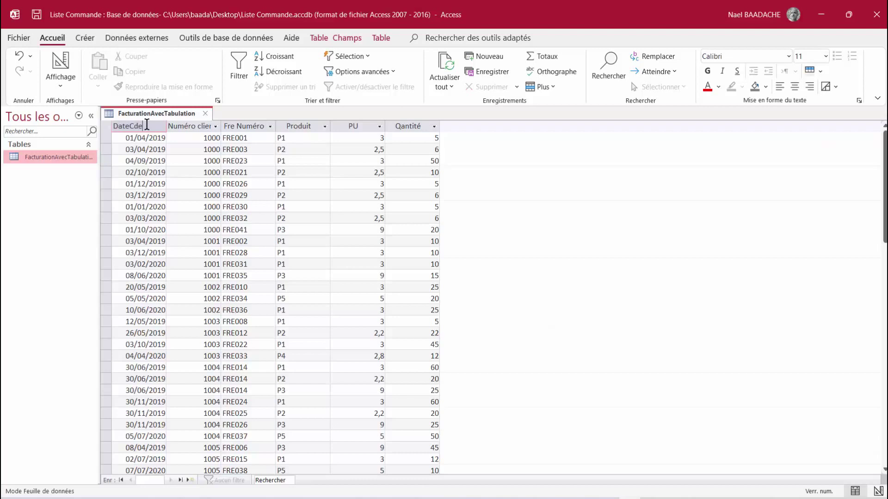
key(Return)
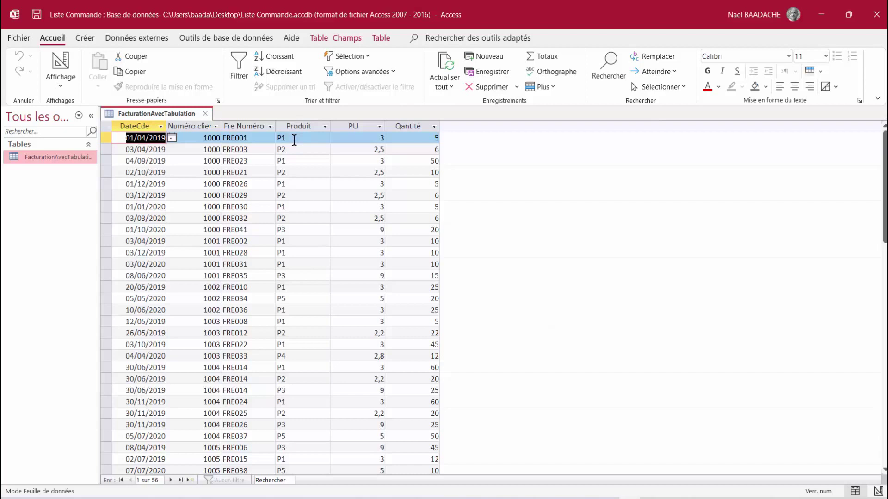
Replace all P1 values in the Produit column with p15, confirm, and close Access
click(297, 127)
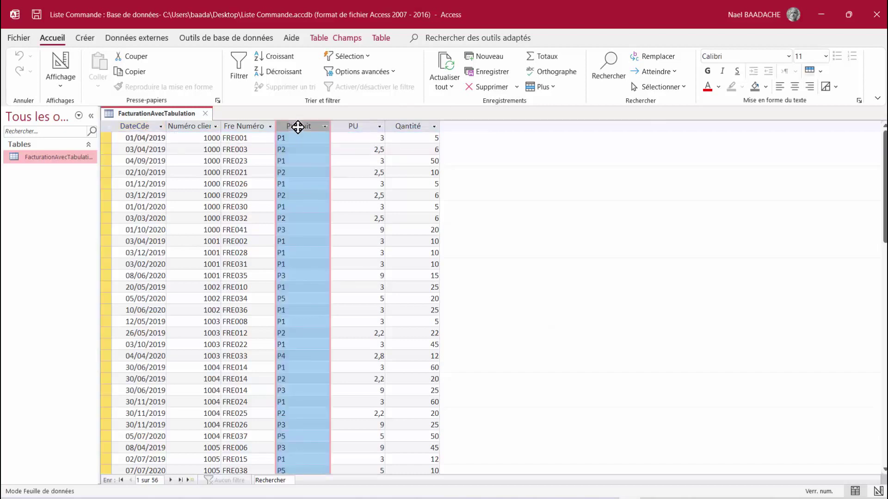
click(653, 57)
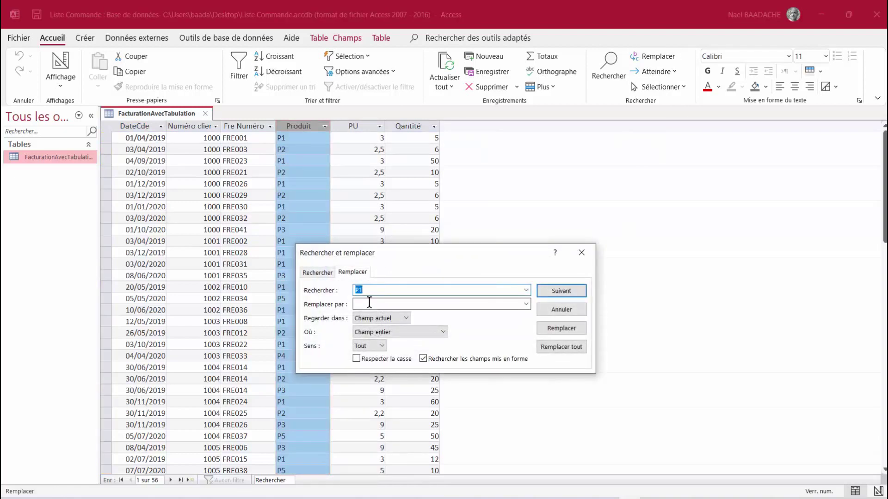
click(369, 304)
text(15)
click(552, 350)
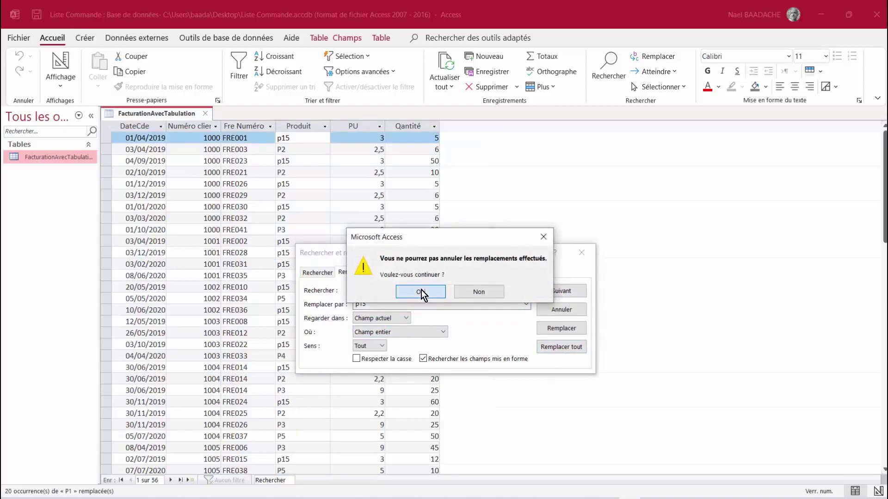
click(421, 292)
click(582, 252)
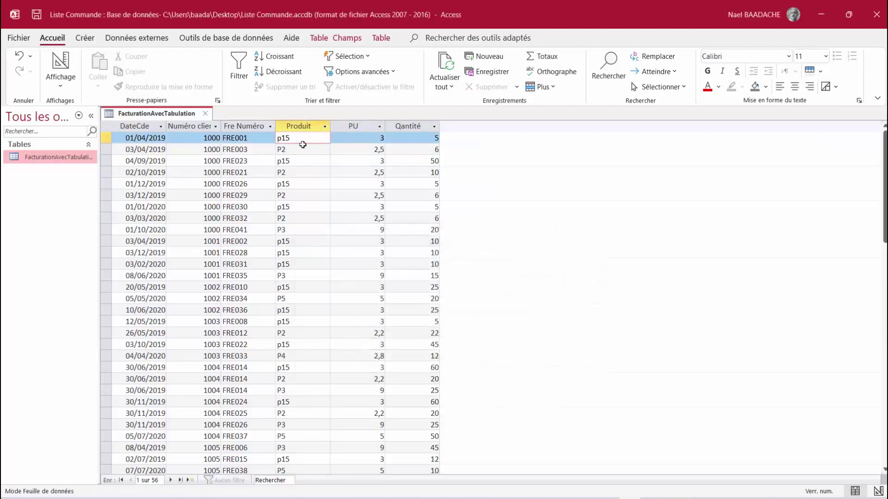
click(290, 195)
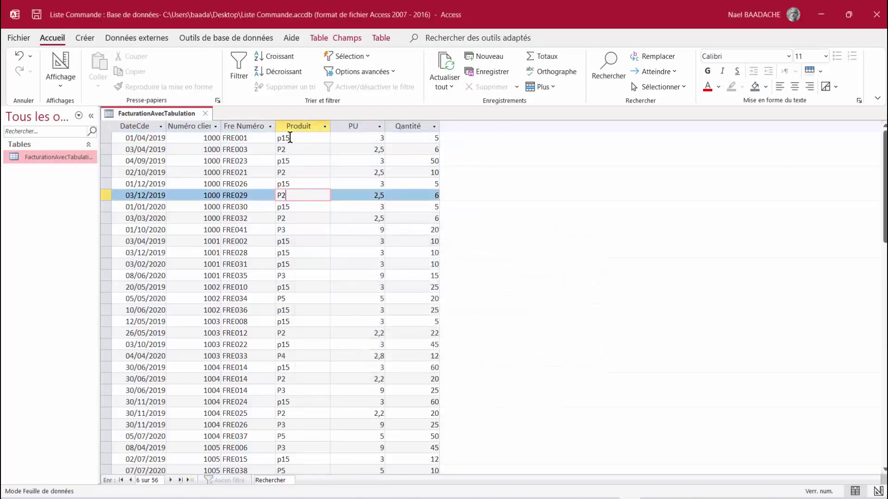
click(876, 15)
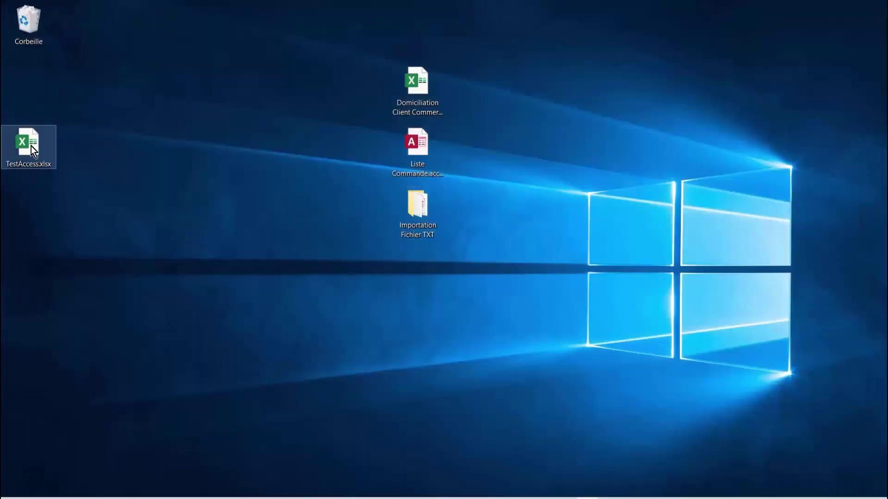
Open TestAccess.xlsx and run Actualiser tout on its Access queries
double_click(31, 145)
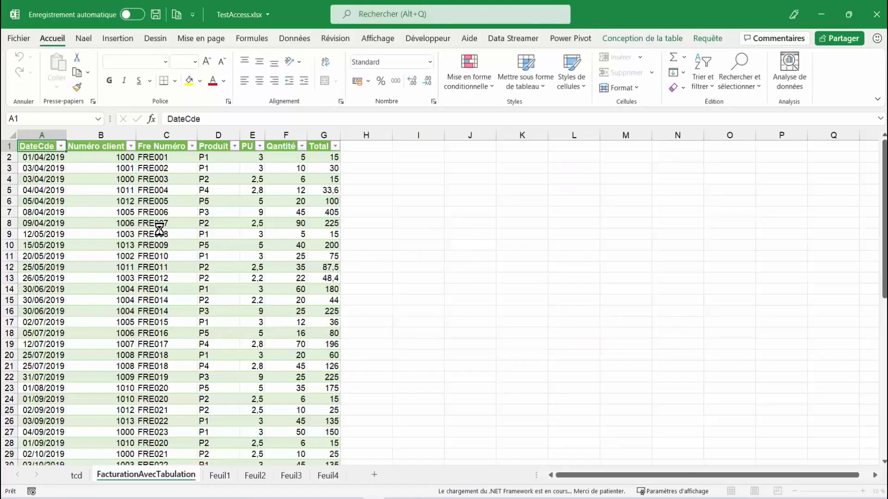
click(159, 232)
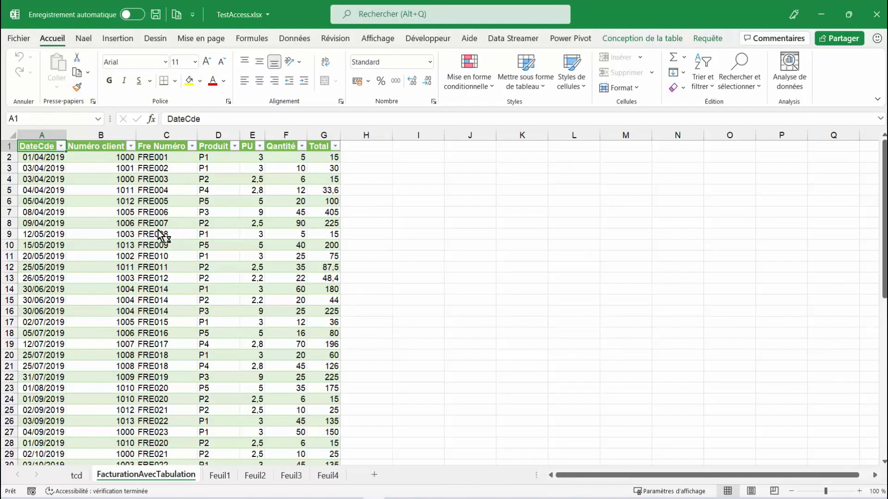
click(304, 40)
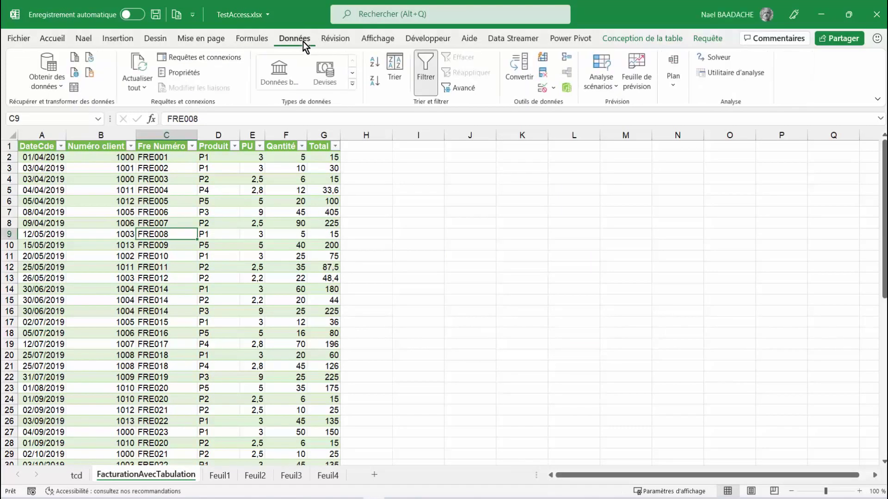
click(136, 87)
click(138, 104)
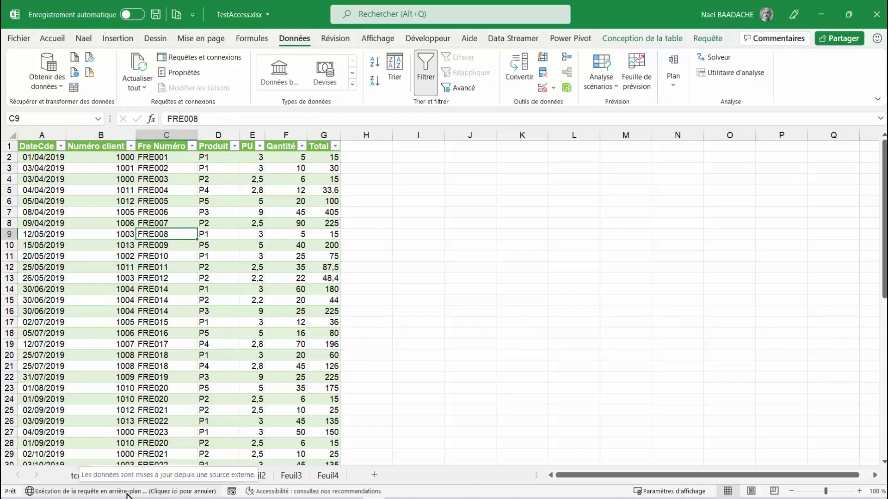
Check the refreshed values: p15 in Produit, the DateCde header, and P2 in row 4
click(209, 158)
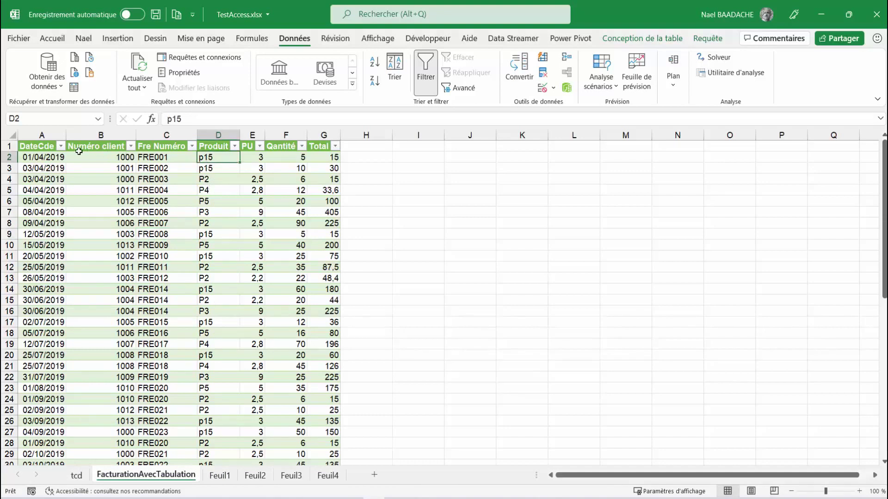
click(36, 146)
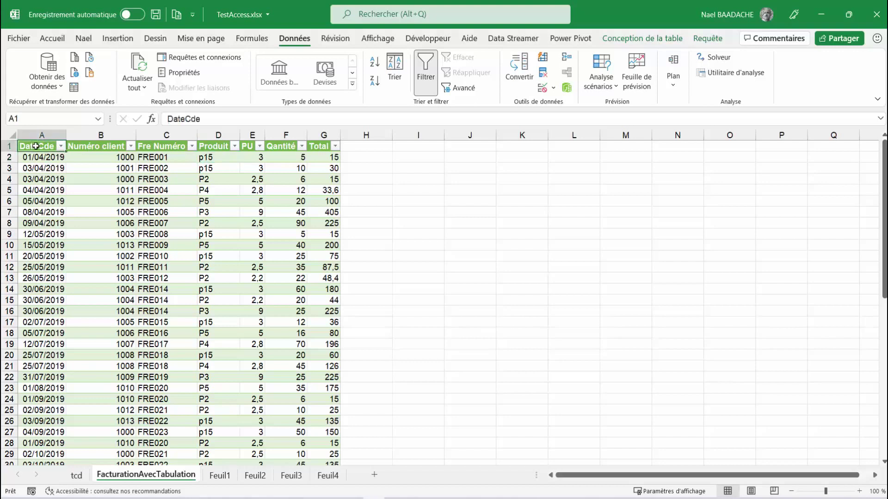
click(209, 177)
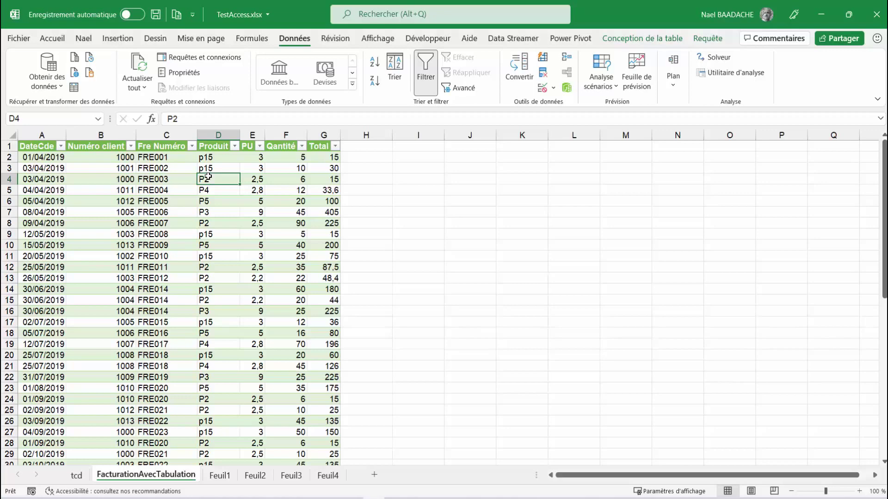
Refresh the tcd pivot table to show p15 at 4431, then close TestAccess.xlsx without saving
click(75, 475)
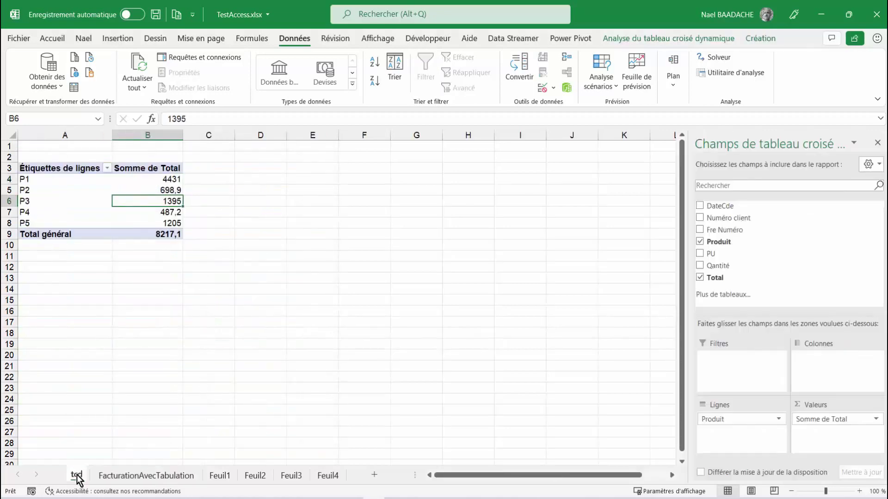
click(77, 190)
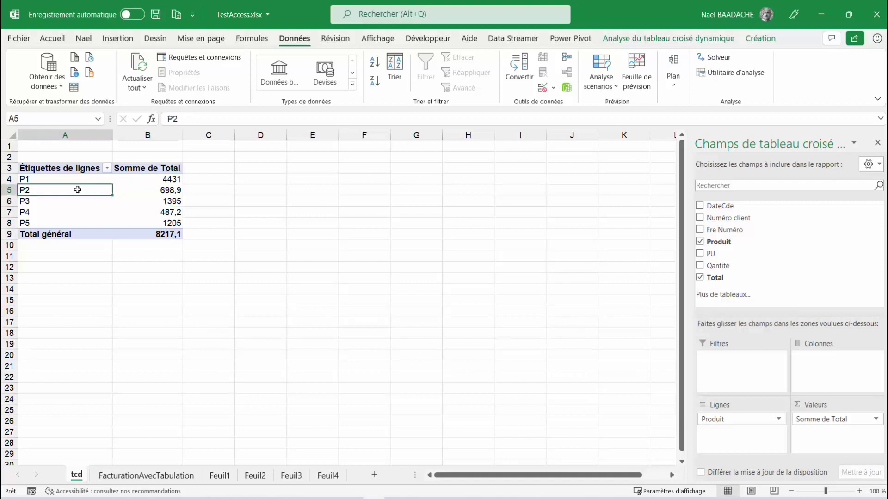
right_click(77, 190)
click(115, 234)
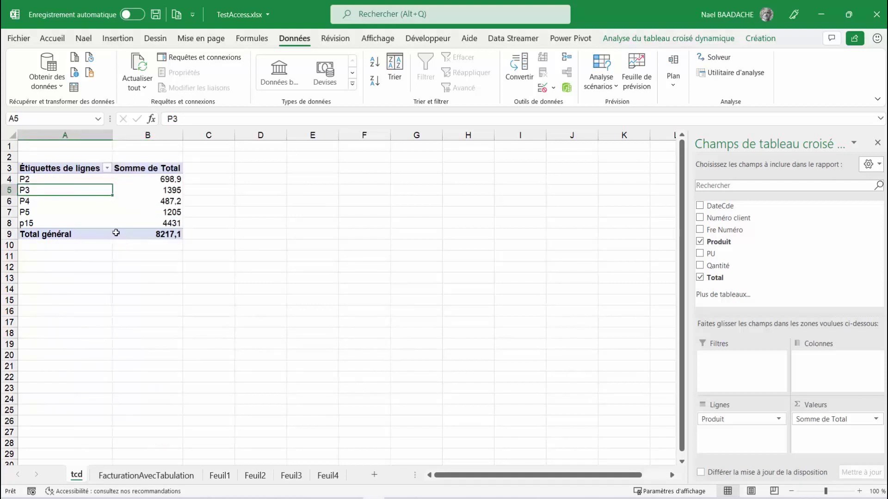
drag(31, 223, 139, 222)
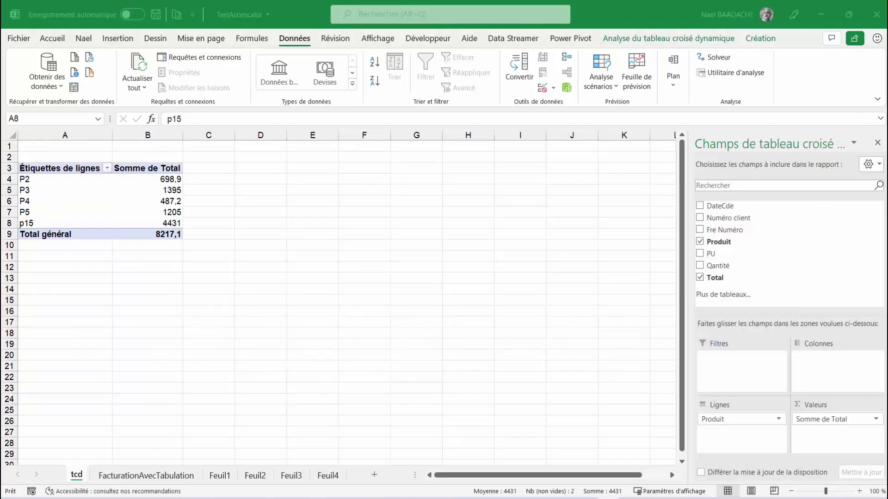
click(878, 21)
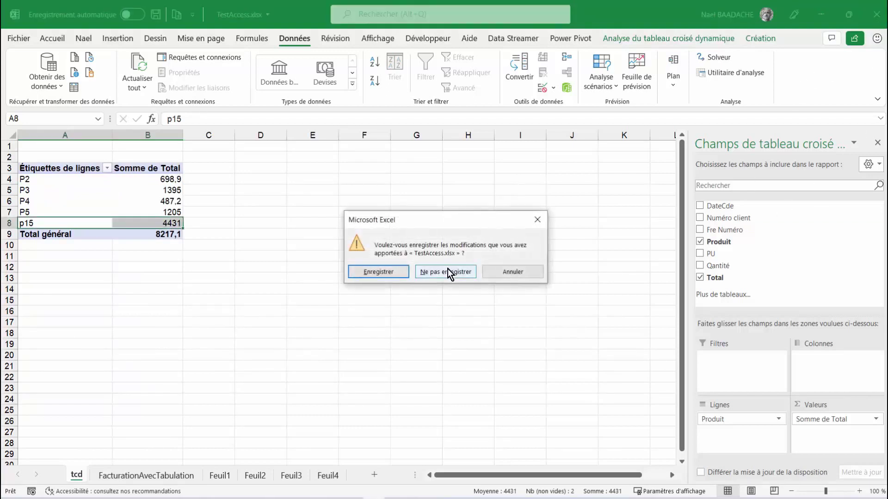
click(446, 274)
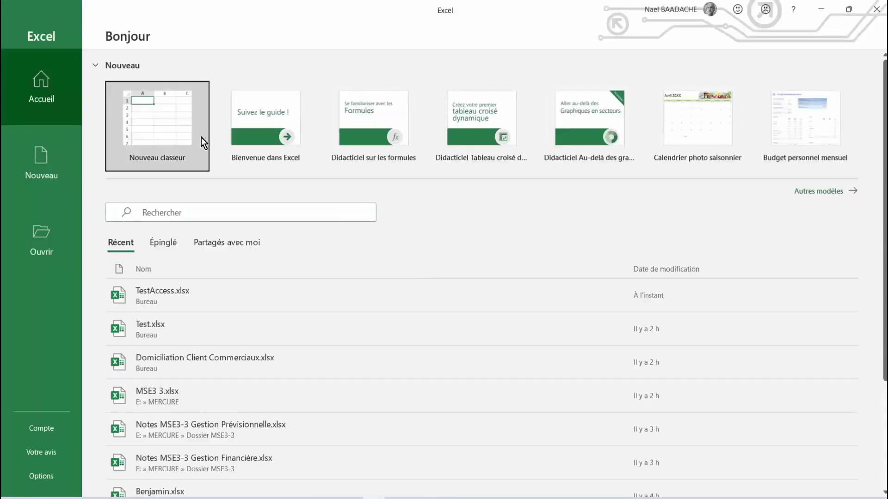
Create a new blank workbook and choose to get data from another Excel workbook
click(201, 137)
click(94, 180)
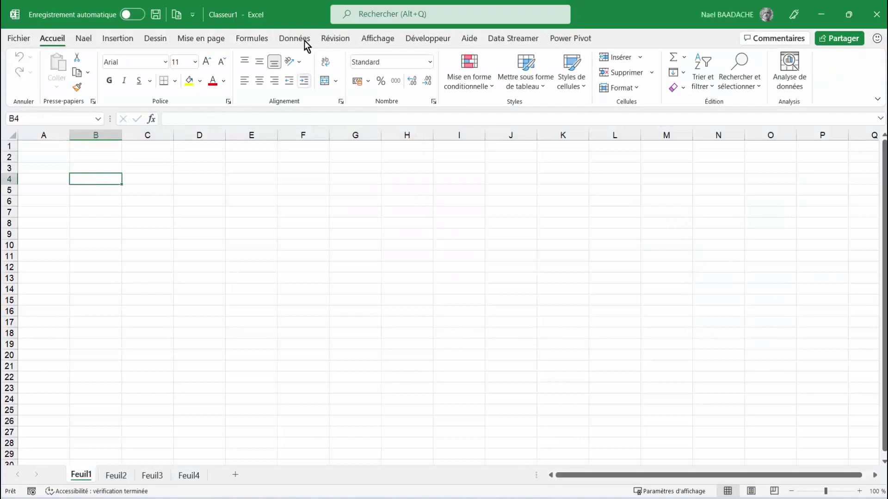
click(298, 37)
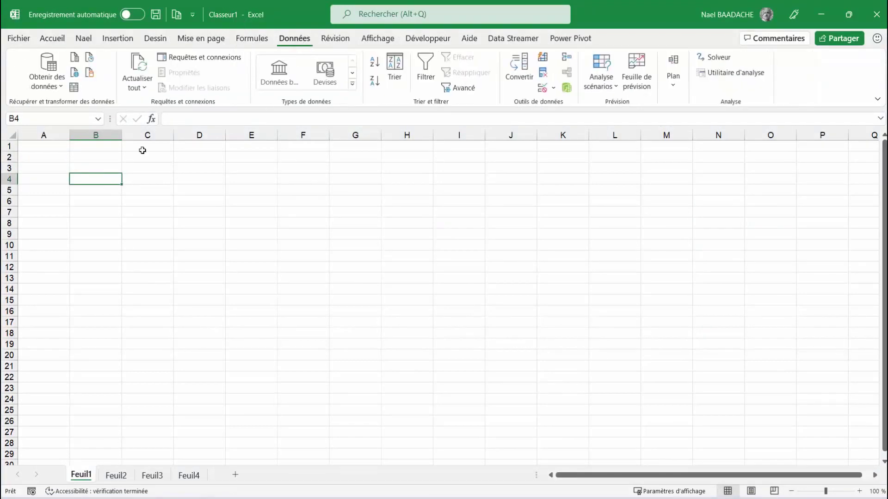
click(55, 87)
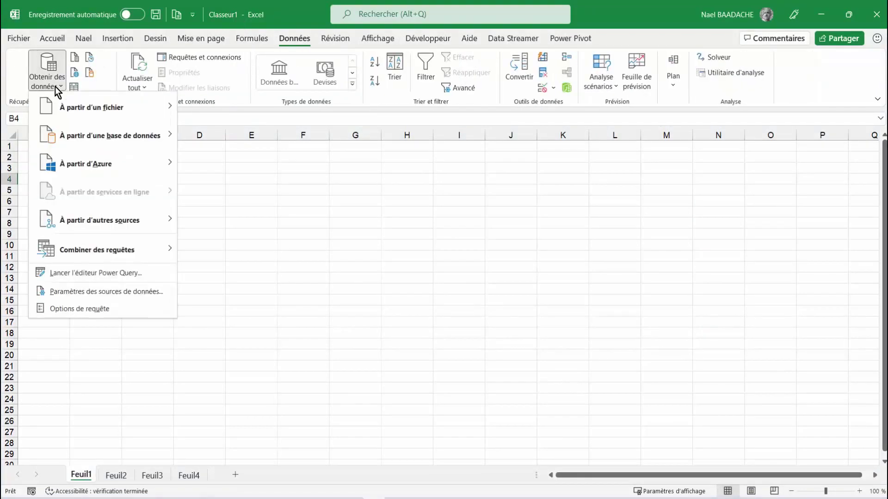
mouse_move(92, 108)
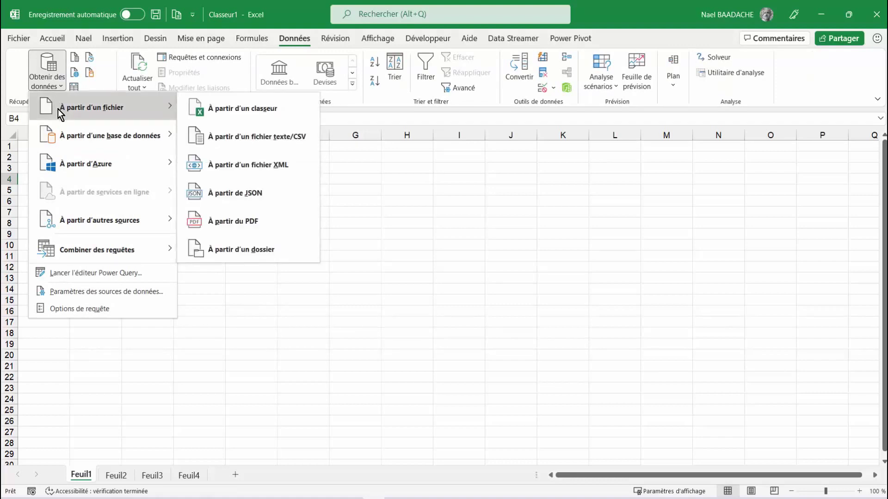
click(216, 111)
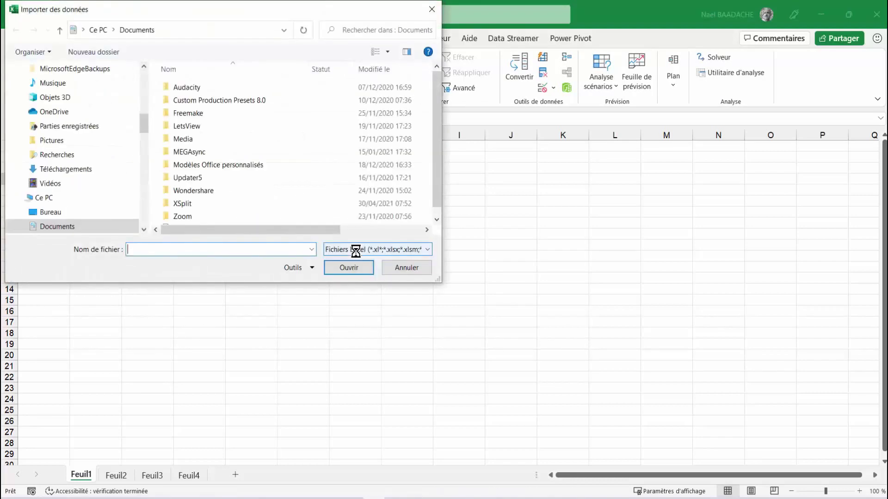
Pick Domiciliation Client Commerciaux.xlsx on the desktop and load its CommercialClient table
drag(141, 127, 159, 79)
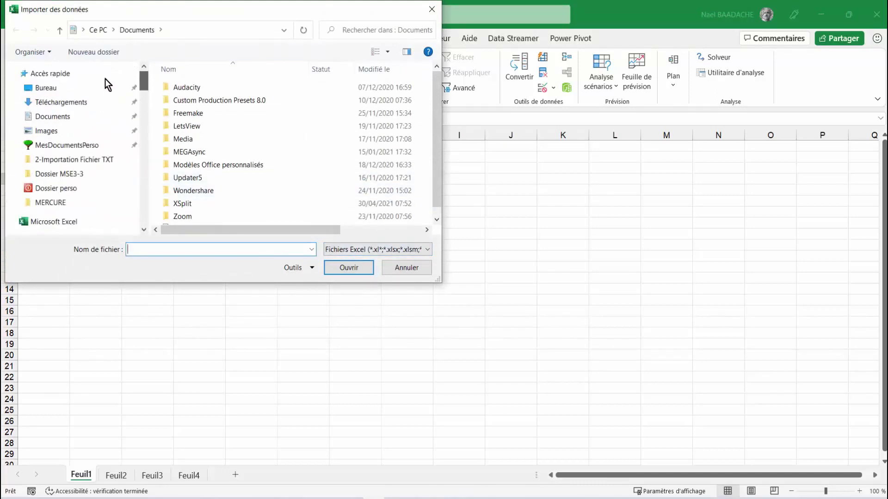
click(79, 86)
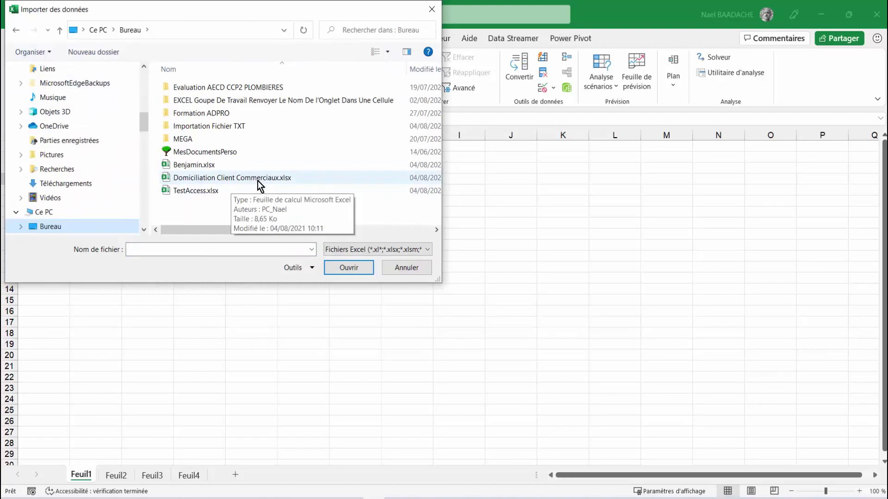
click(257, 182)
double_click(258, 181)
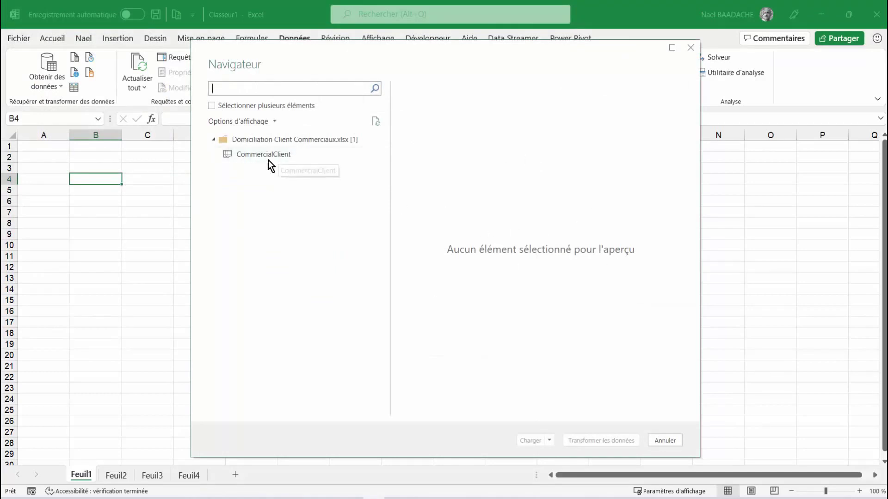
click(262, 156)
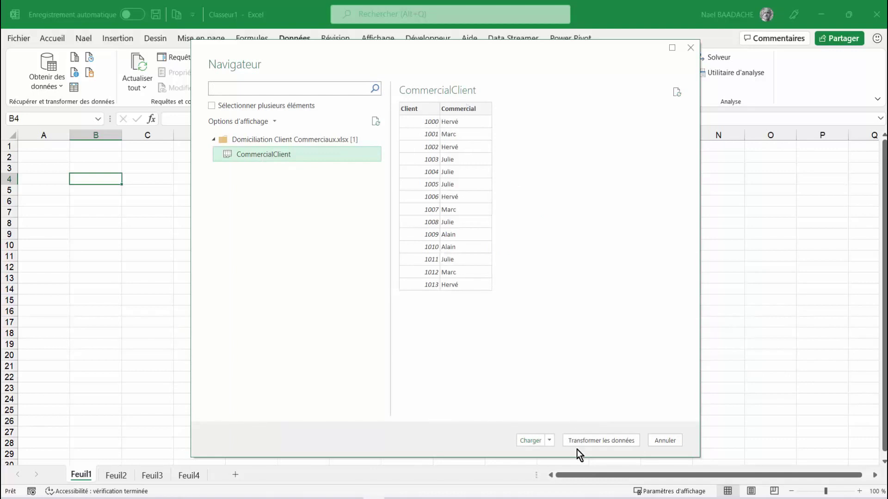
click(535, 442)
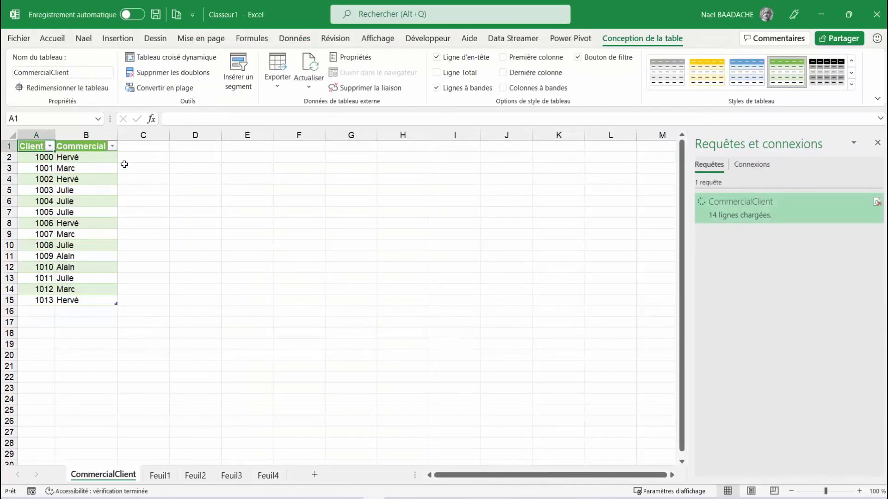
Add a Total header in C1 so the CommercialClient table gains a Total column
click(146, 147)
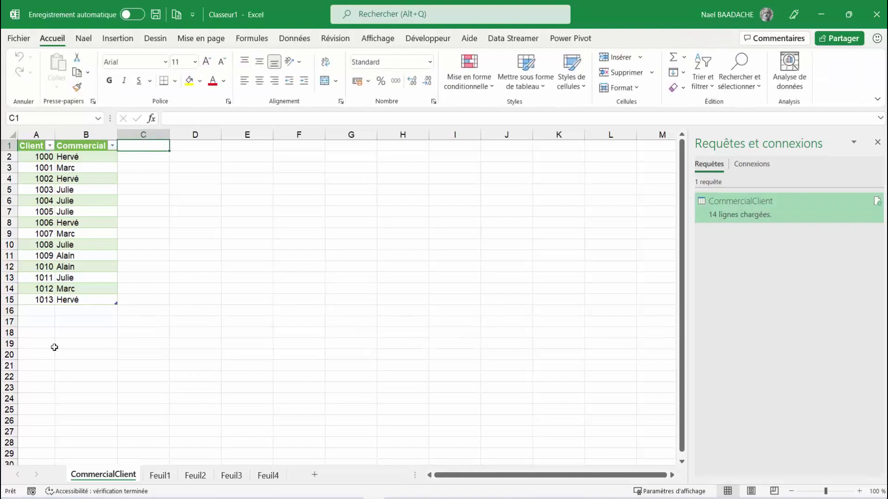
click(46, 319)
click(157, 149)
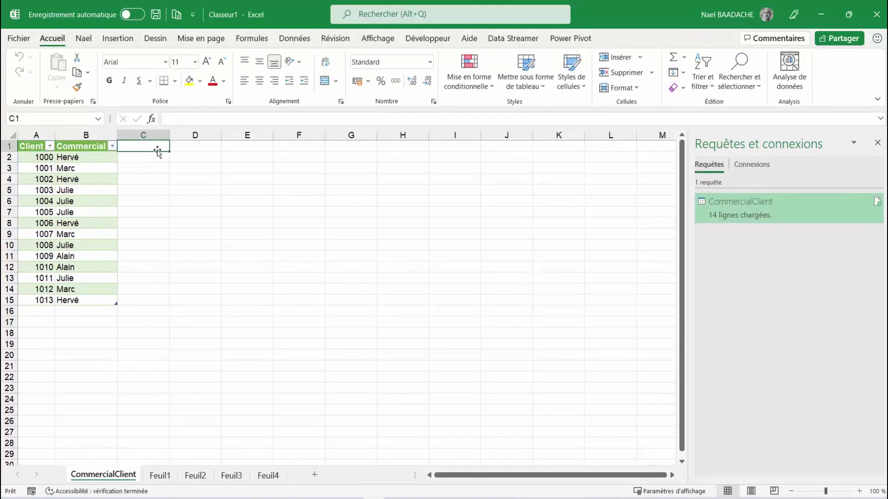
text(Total)
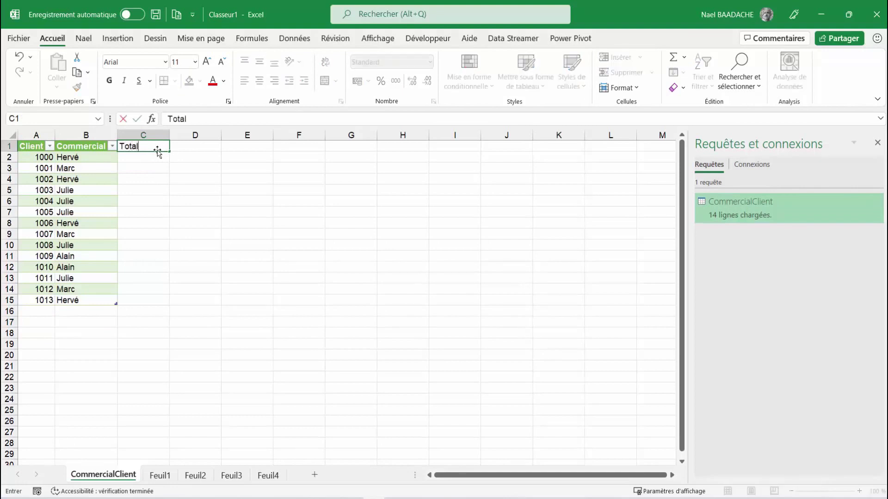
key(Return)
Select cells in the Commercial column, then open Excel Options from the File menu
click(104, 183)
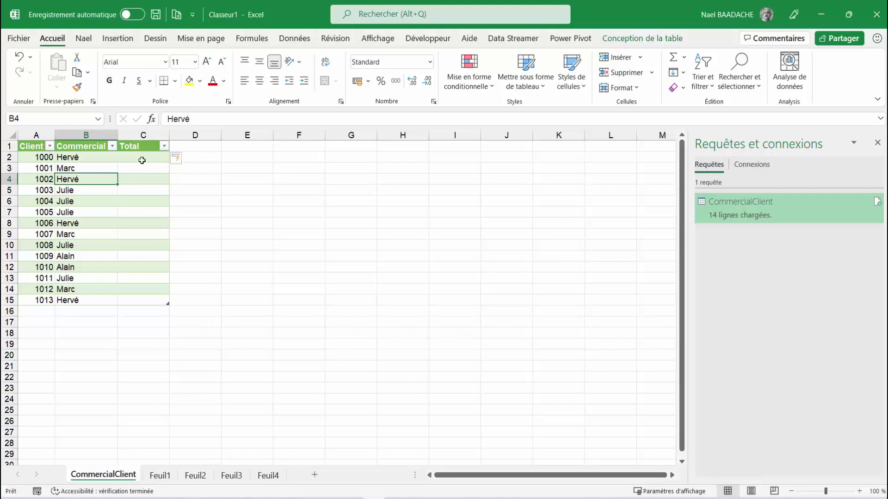
click(86, 200)
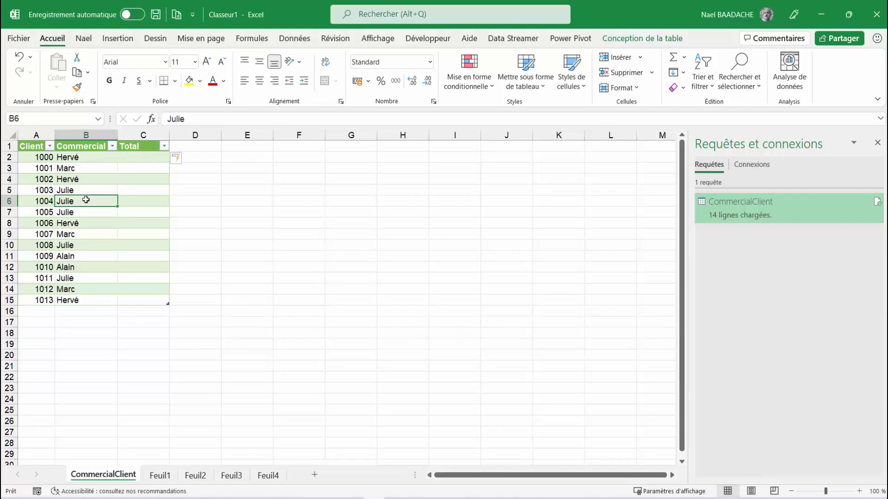
click(19, 39)
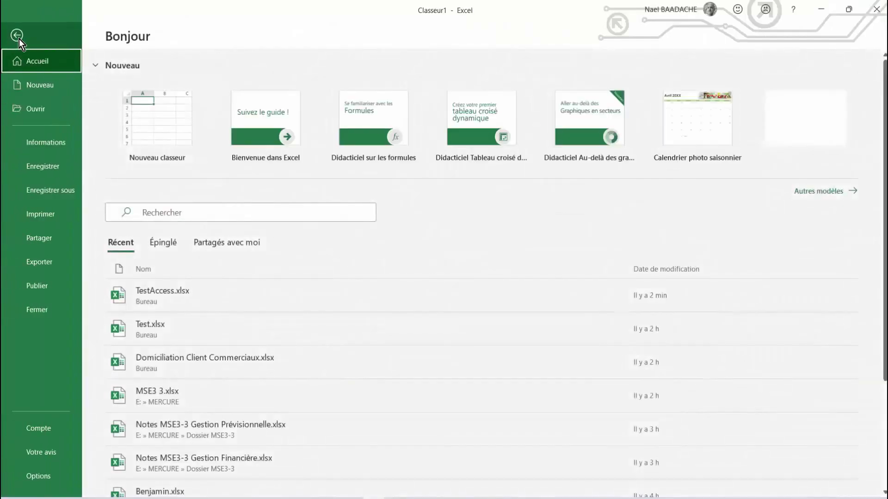
click(39, 476)
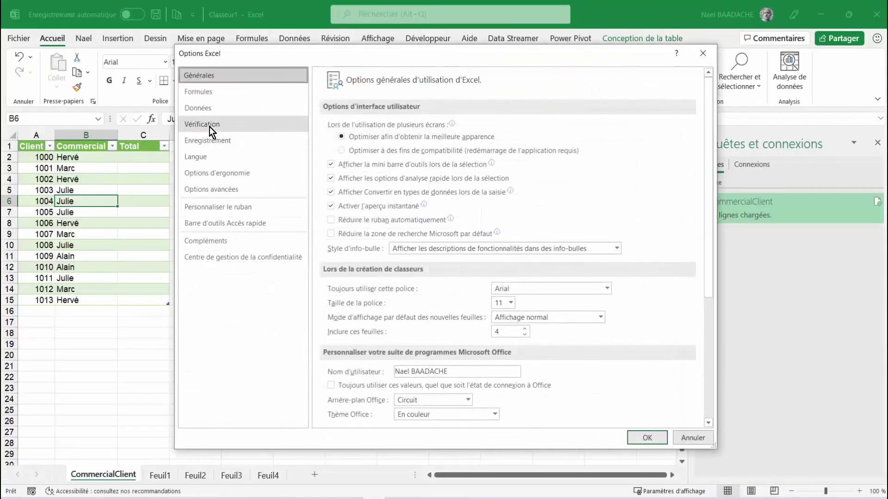
Review the 'Mise en forme automatique au cours de la frappe' options under Vérification, then close AutoCorrect and Options
click(210, 126)
click(617, 133)
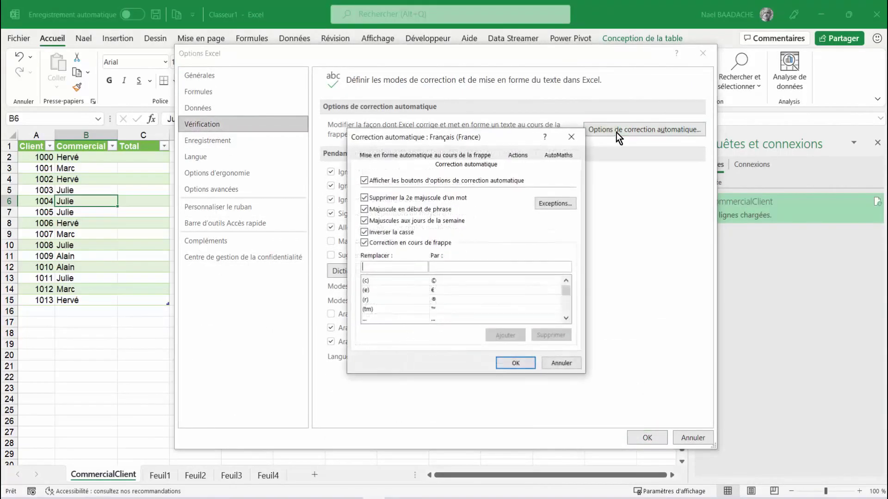
click(410, 154)
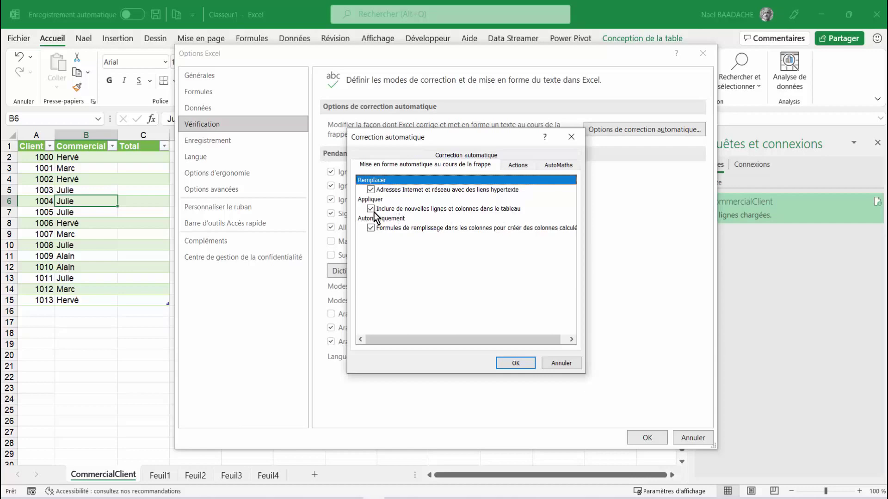
click(517, 362)
click(661, 443)
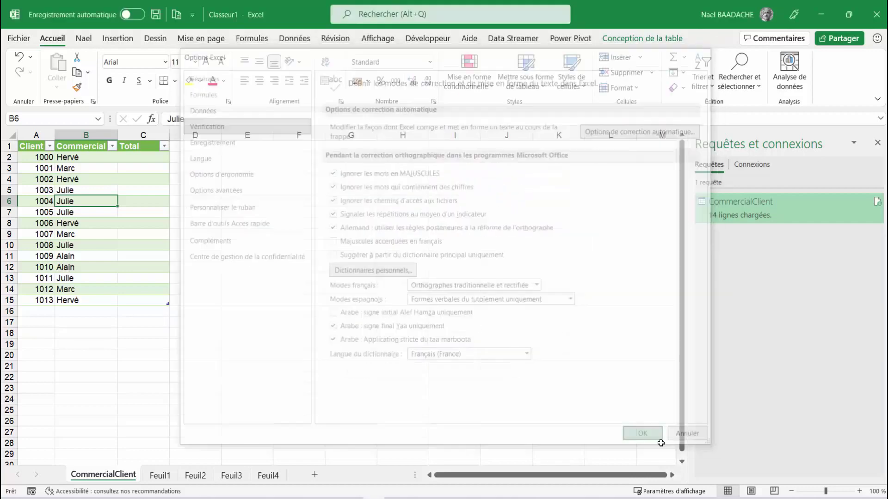
click(291, 242)
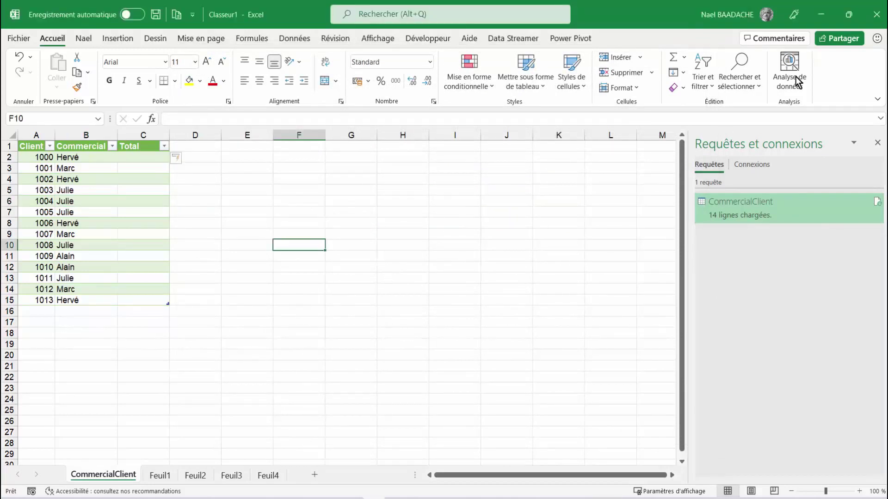
Close Excel without saving CommercialClient, relaunch it on a new blank Classeur1 workbook, and select B2
click(876, 15)
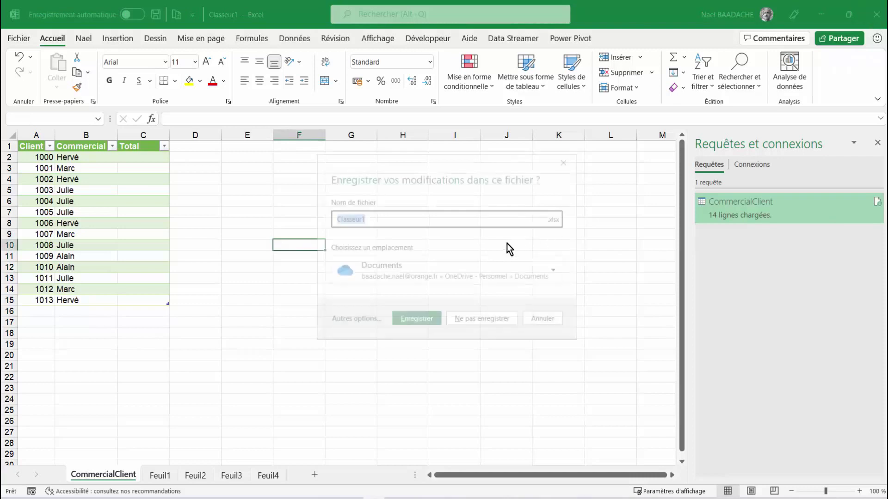
click(473, 323)
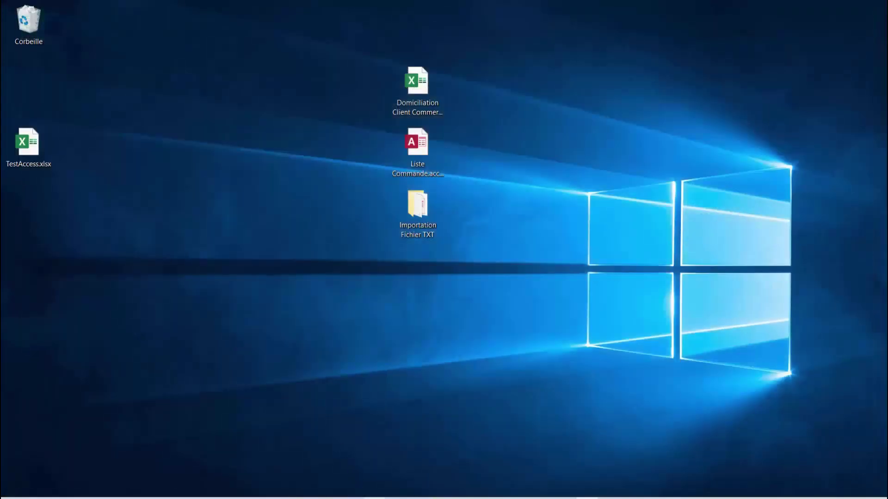
click(374, 498)
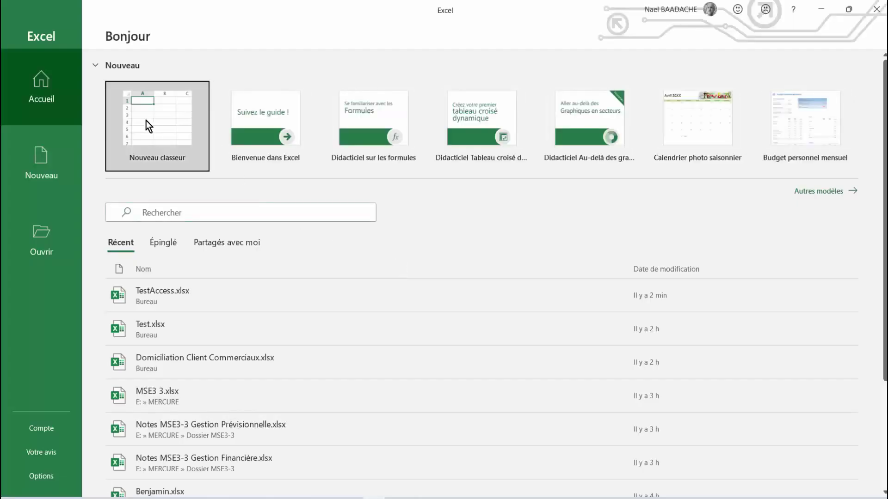
click(146, 121)
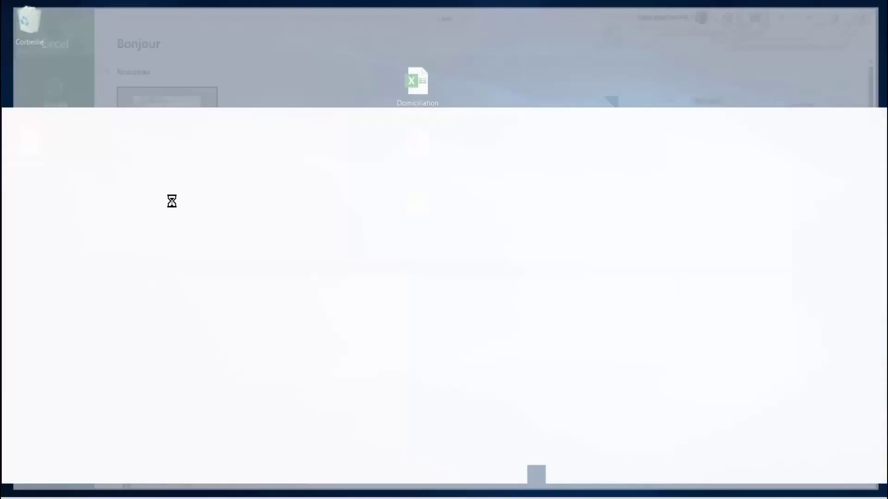
key(shift+F3)
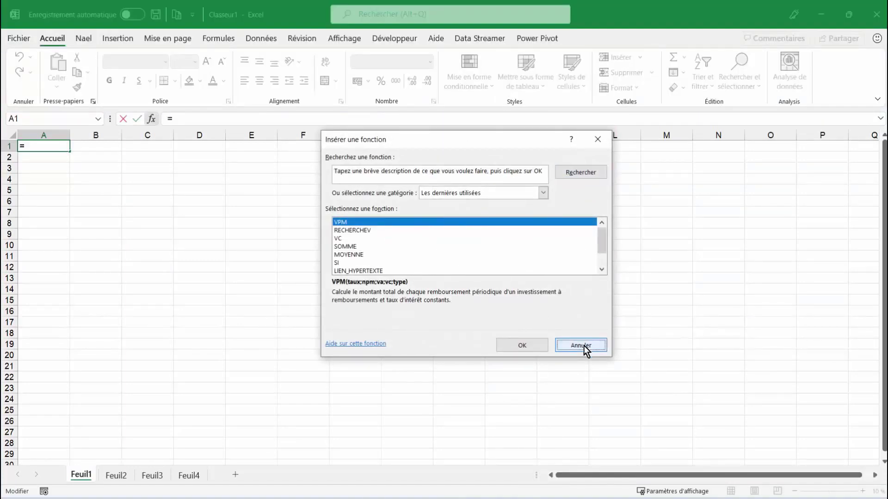
click(583, 346)
click(88, 160)
Start a text/CSV import of FacturationAvecPointVirgule.txt from the desktop's Importation Fichier TXT folder
click(305, 40)
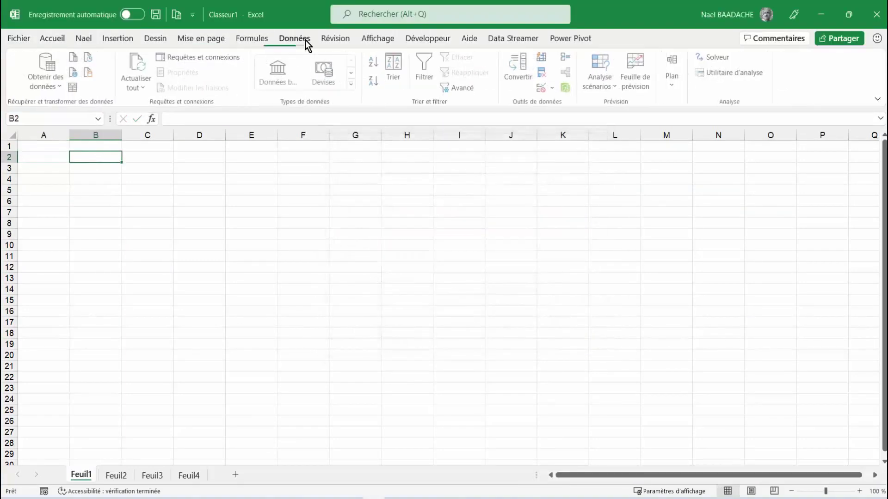
click(49, 88)
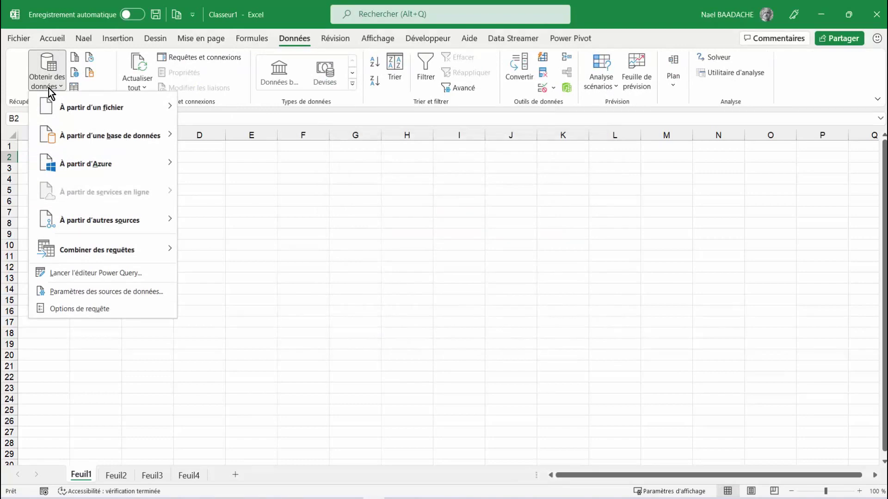
mouse_move(97, 107)
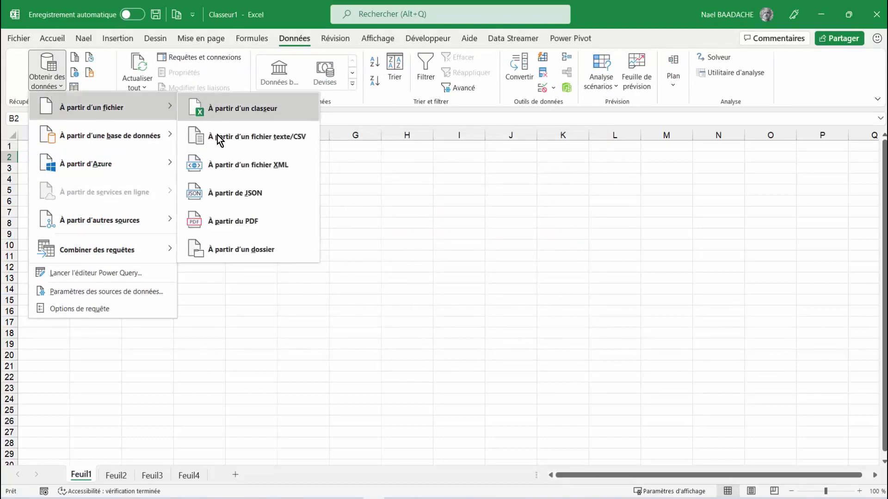
click(449, 263)
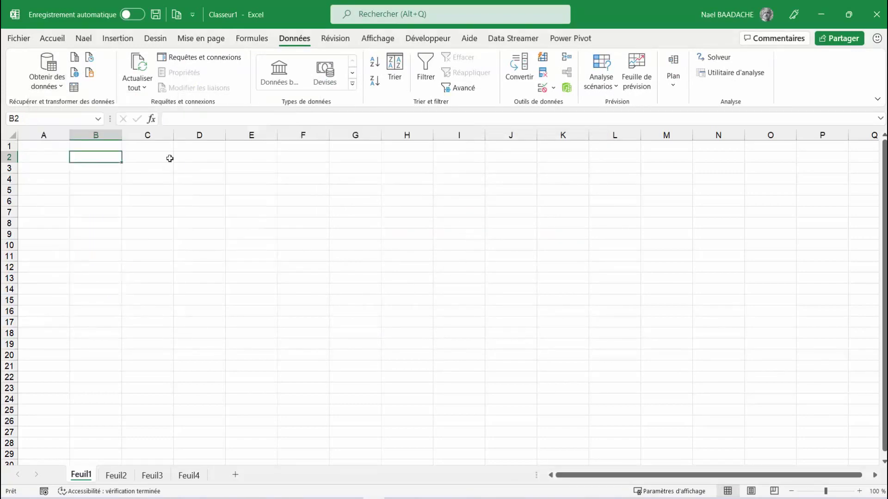
click(75, 58)
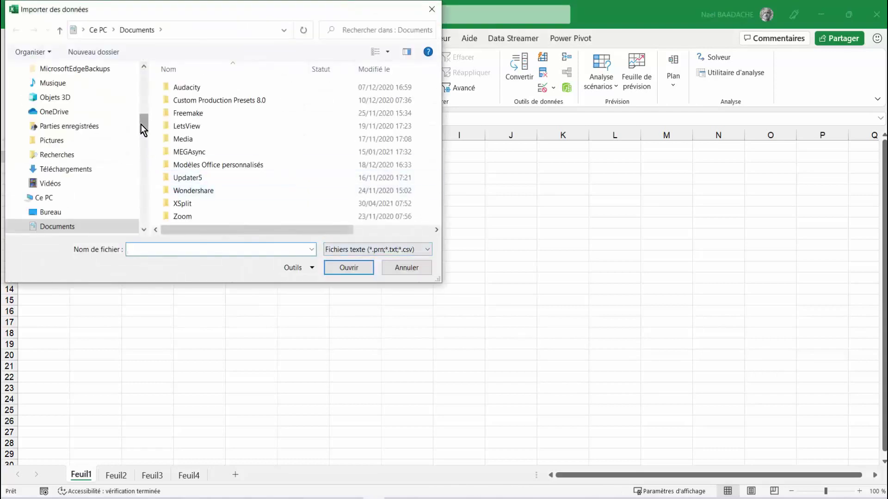
drag(143, 124, 145, 60)
click(78, 87)
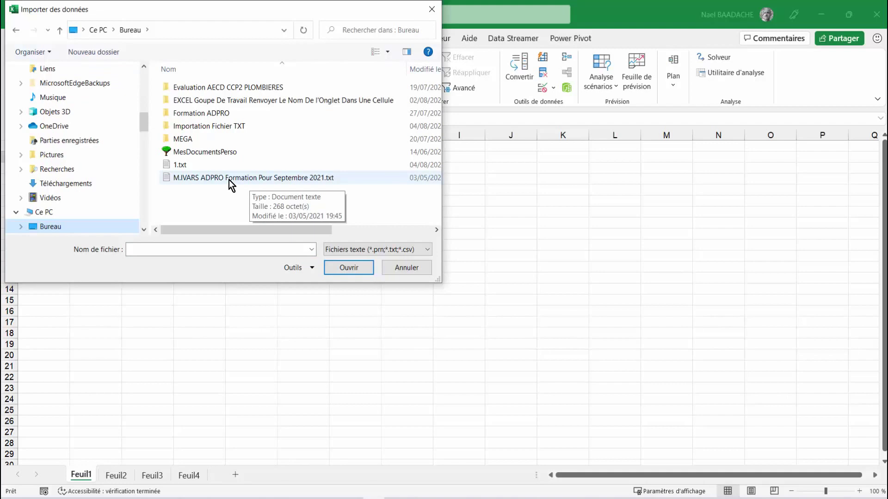
double_click(214, 126)
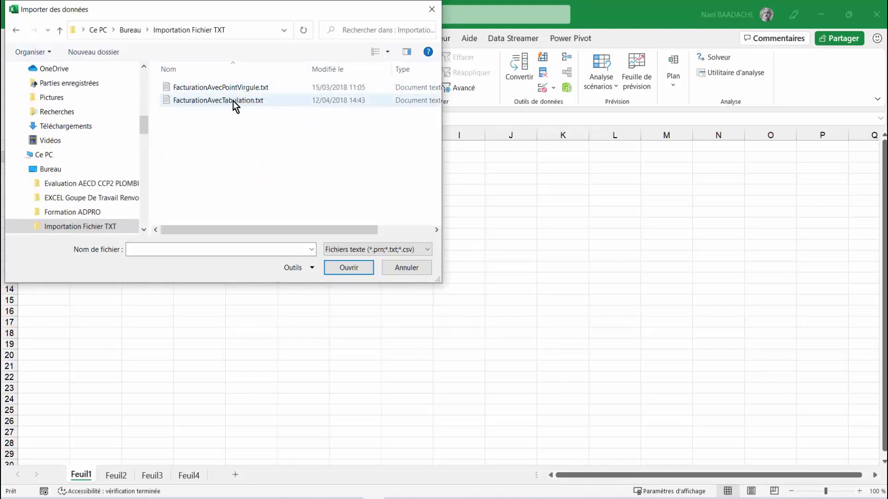
click(232, 85)
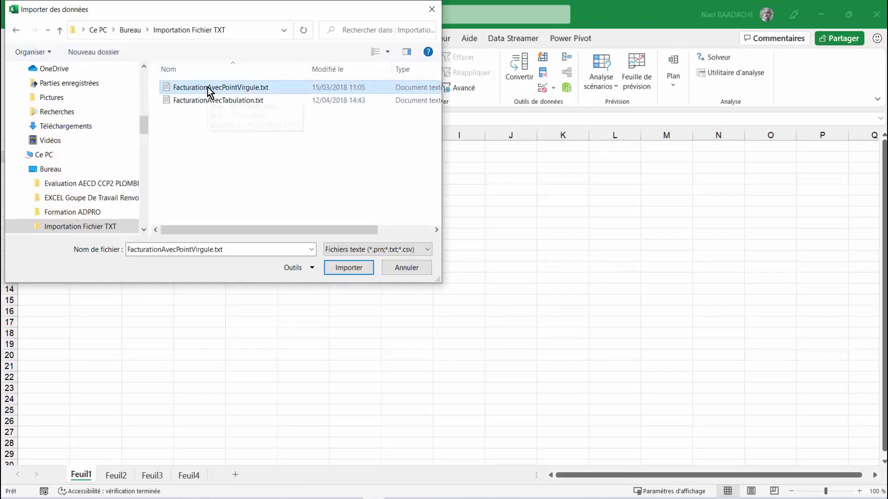
click(348, 267)
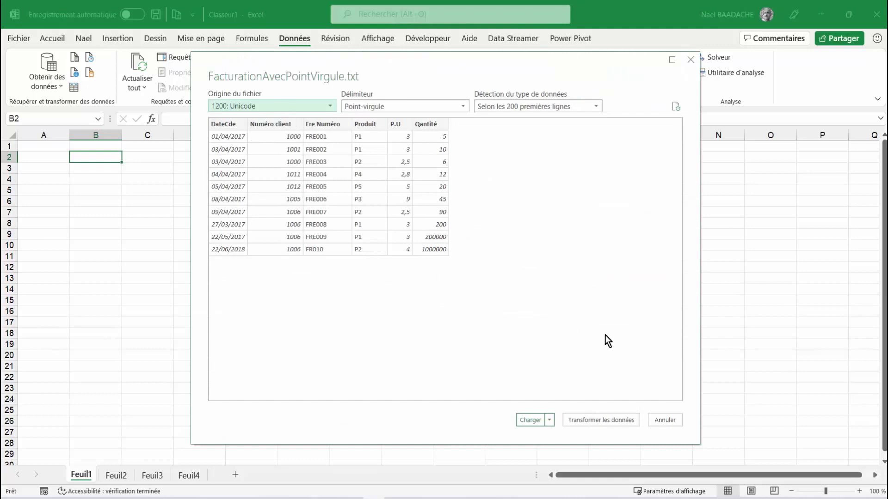
Keep the semicolon delimiter in the preview and cancel without loading the data
click(378, 107)
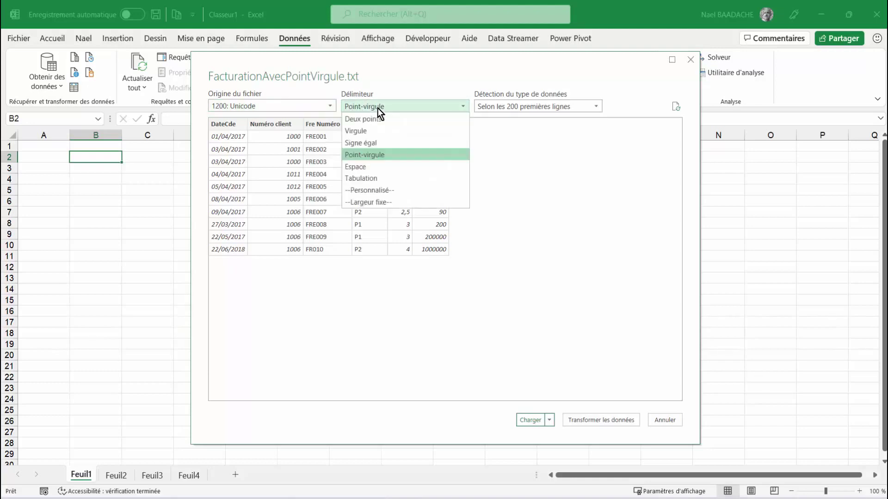
click(377, 108)
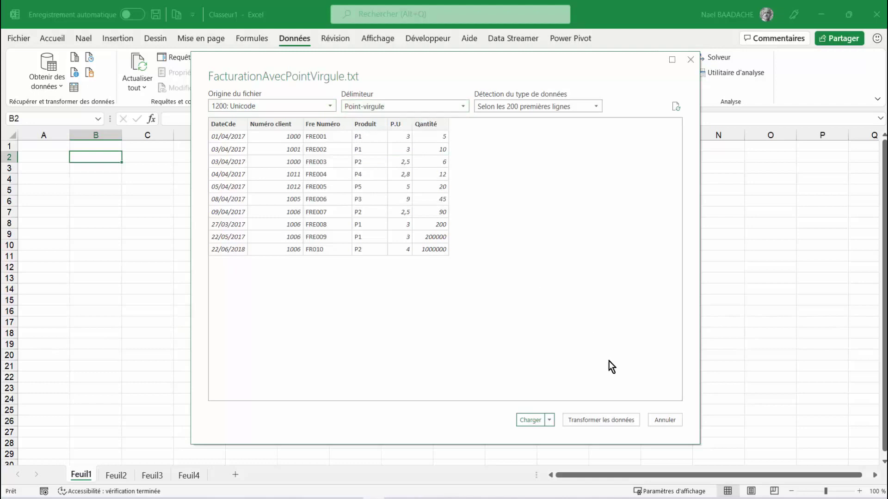
click(665, 418)
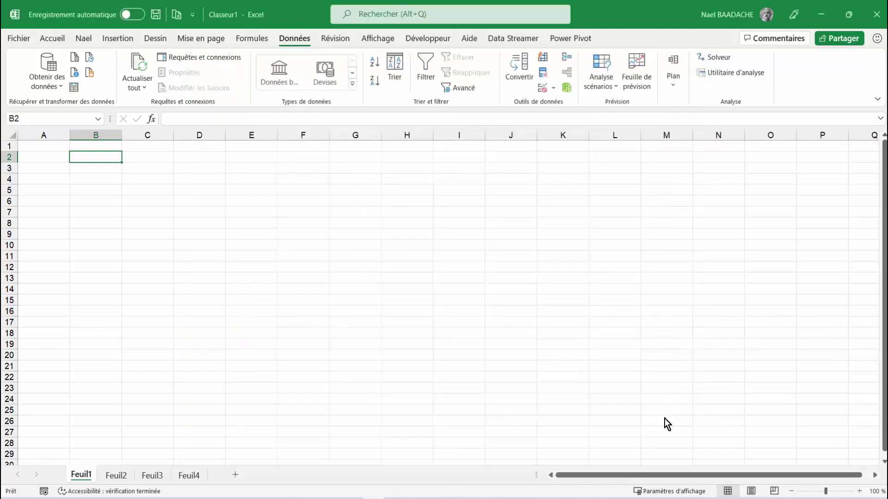
click(250, 224)
click(825, 15)
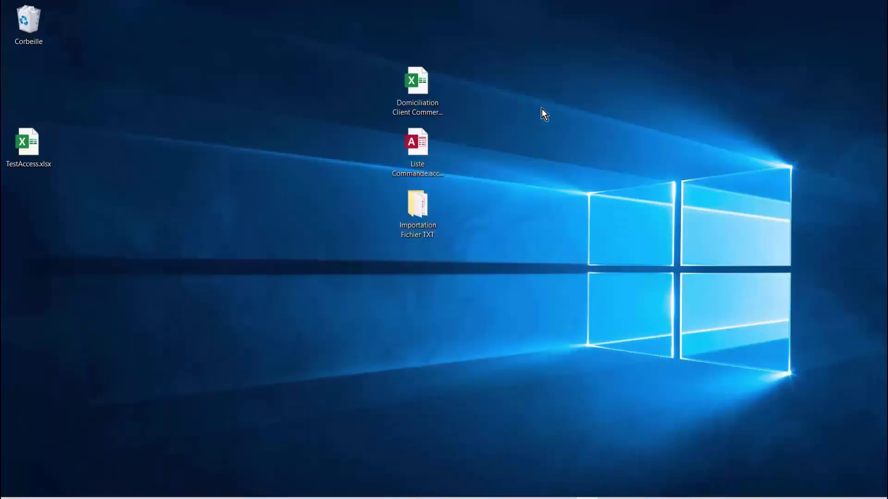
double_click(422, 220)
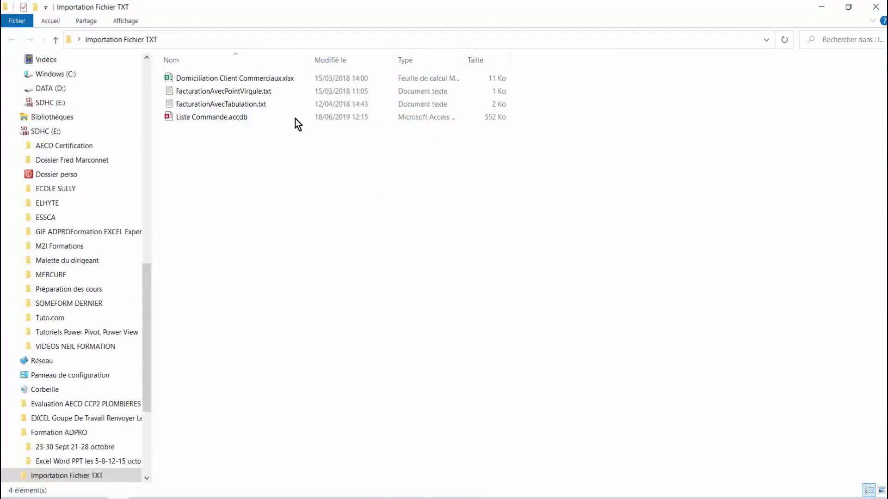
double_click(236, 93)
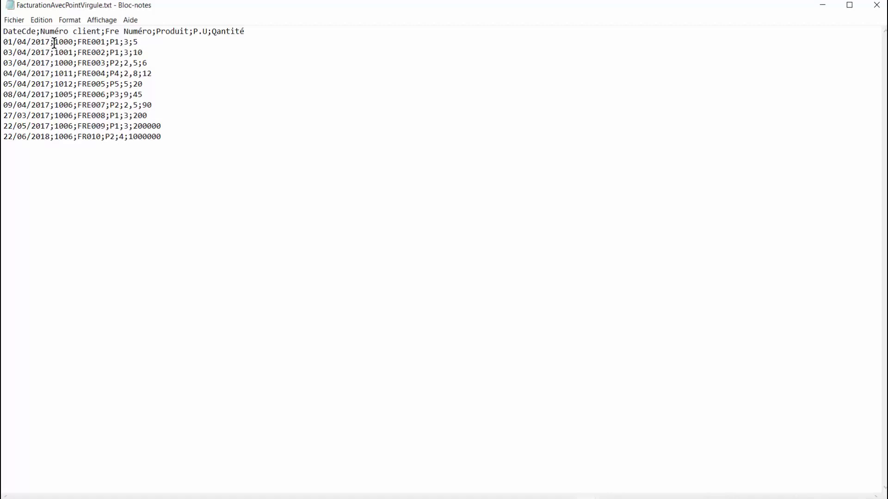
click(878, 7)
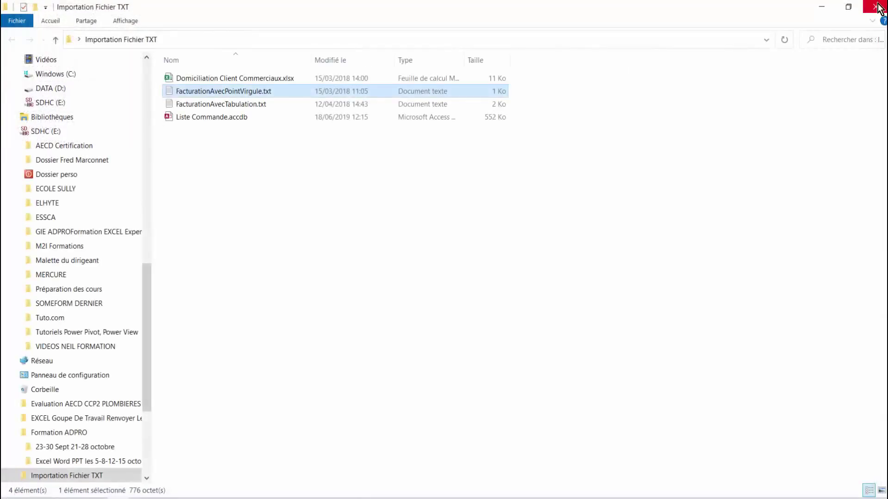
click(878, 7)
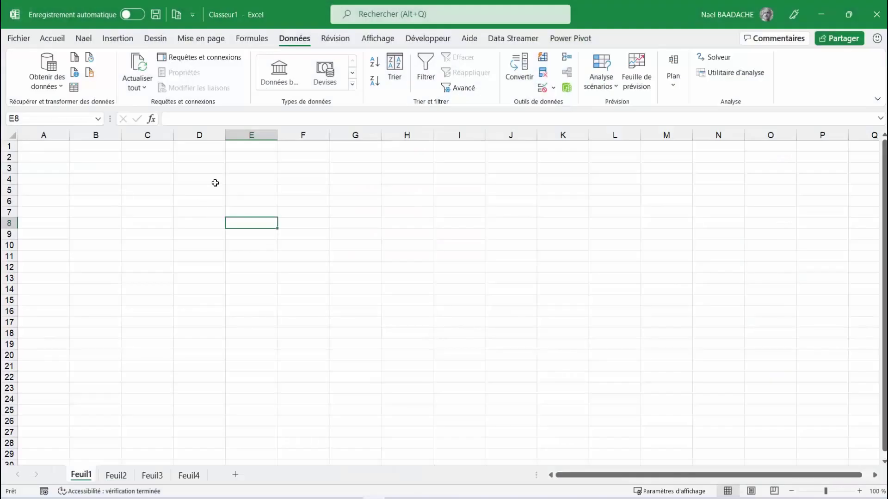
Import FacturationAvecPointVirgule.txt with the Point-virgule delimiter and load it onto a new sheet
click(191, 180)
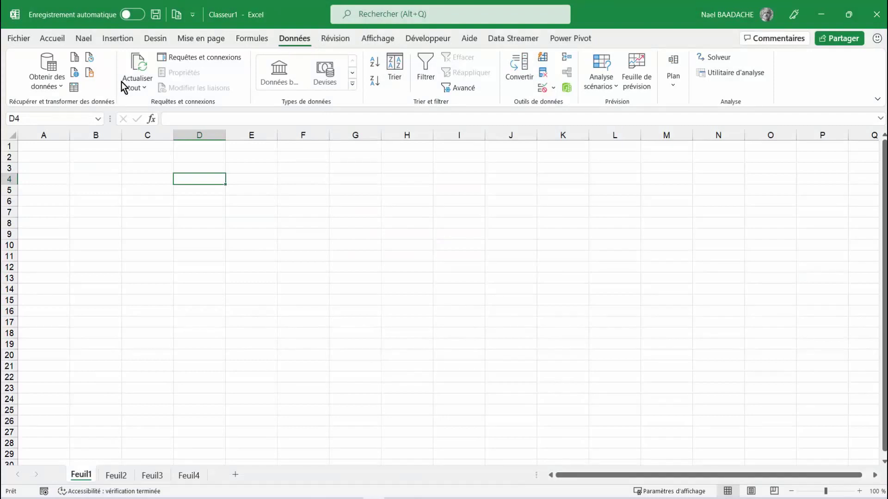
click(75, 60)
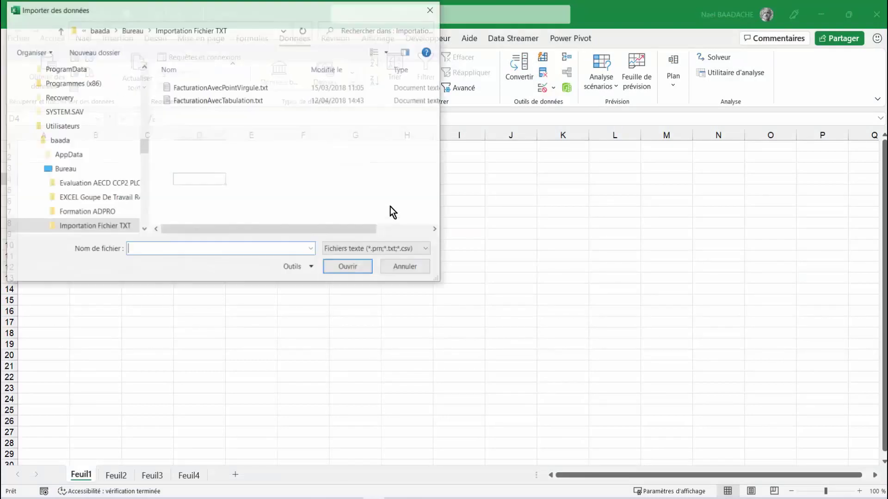
double_click(223, 87)
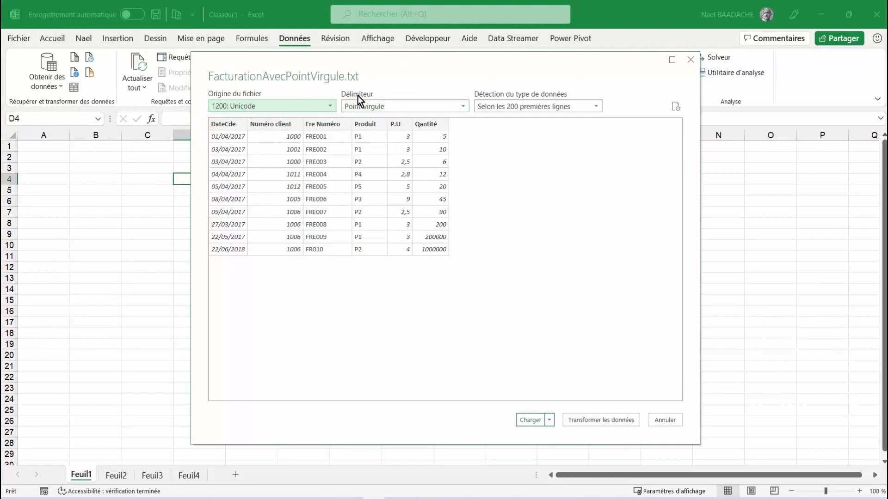
click(463, 107)
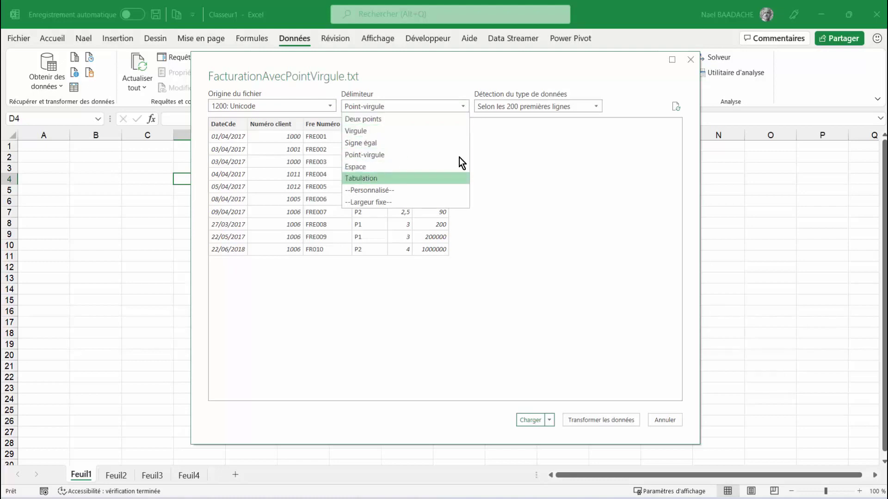
click(587, 210)
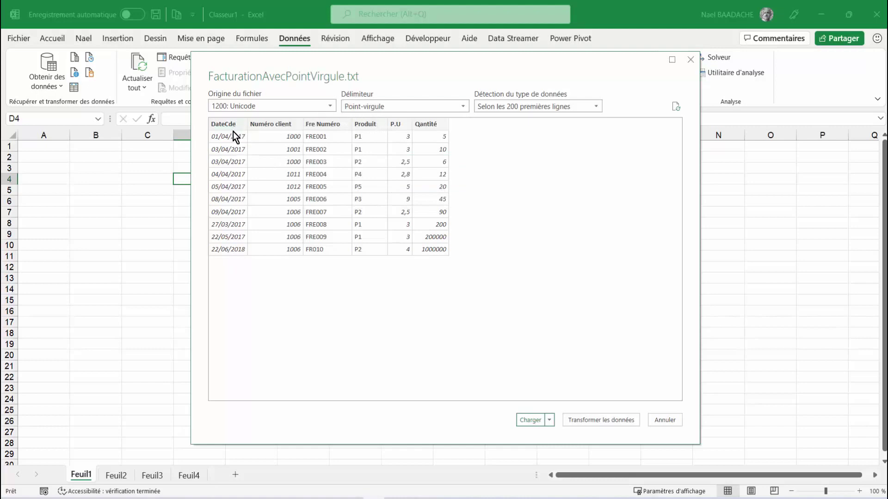
click(530, 420)
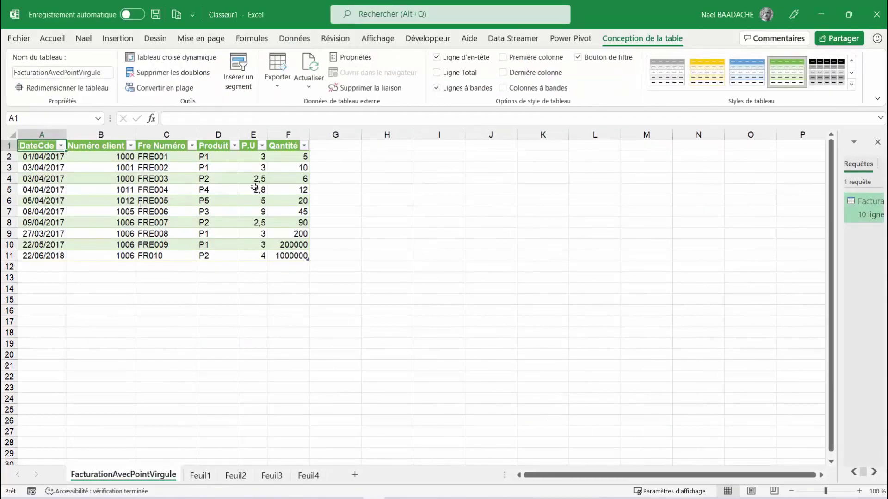
click(254, 187)
click(334, 144)
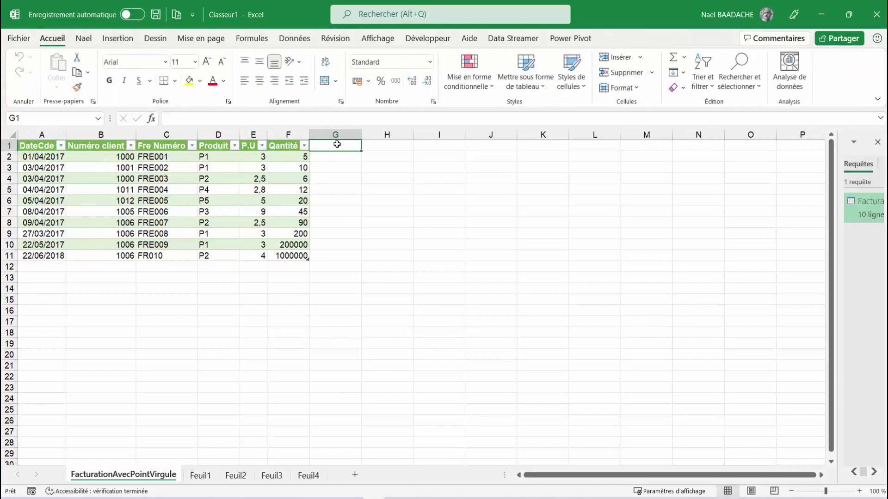
click(19, 39)
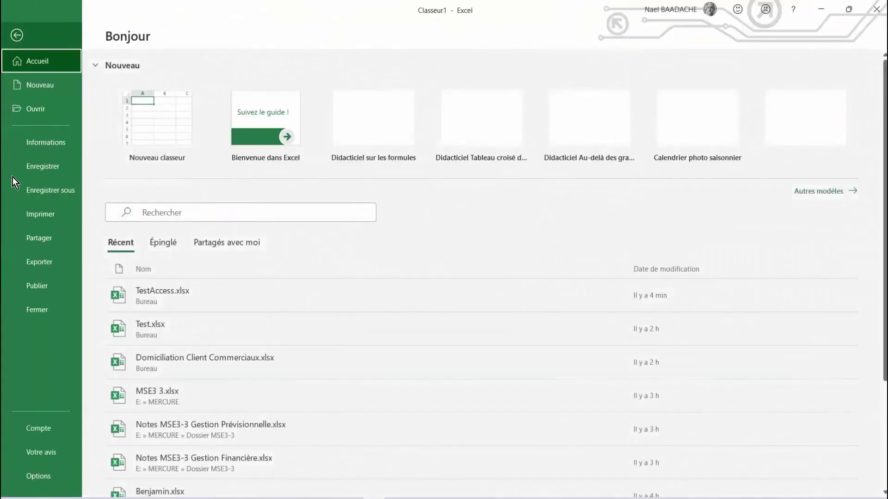
click(40, 479)
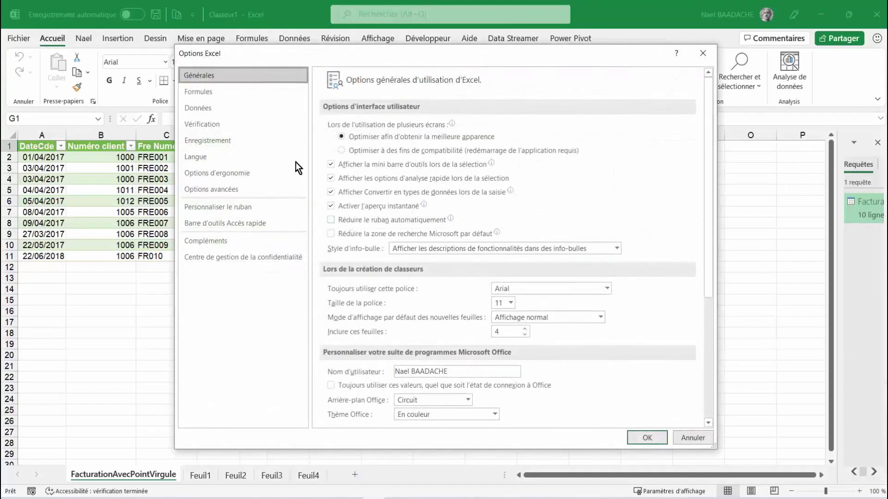
click(202, 123)
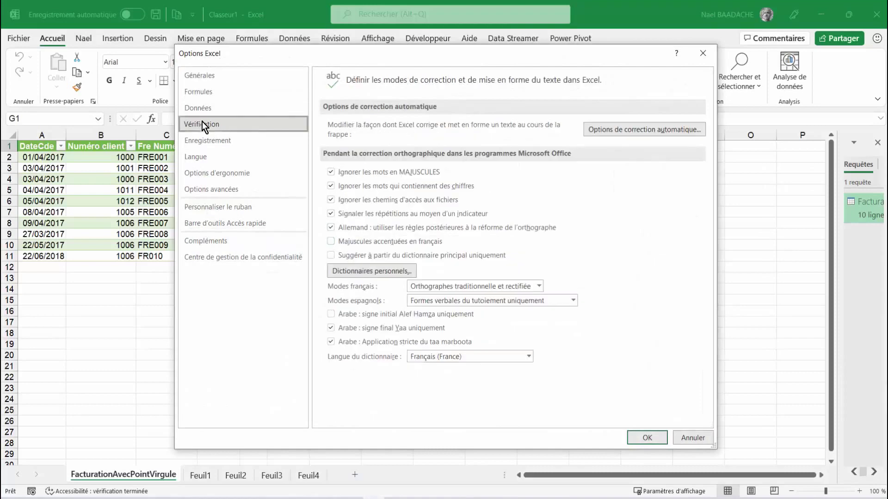
click(645, 131)
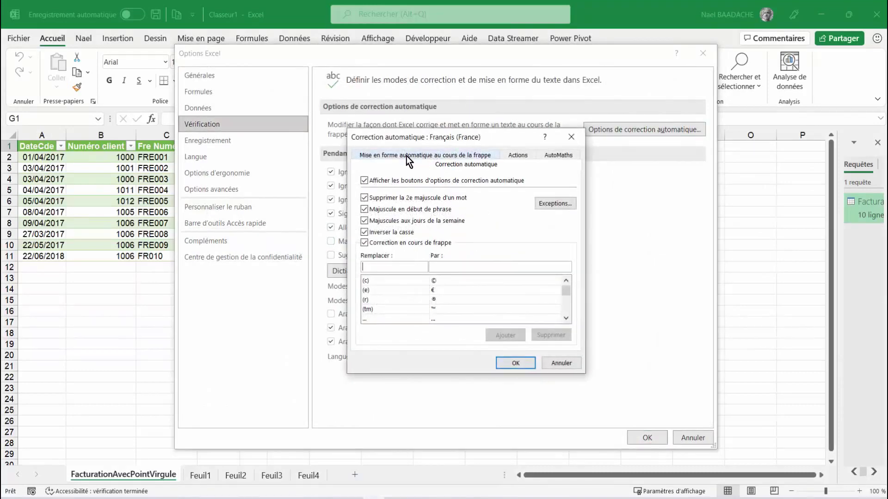
click(404, 156)
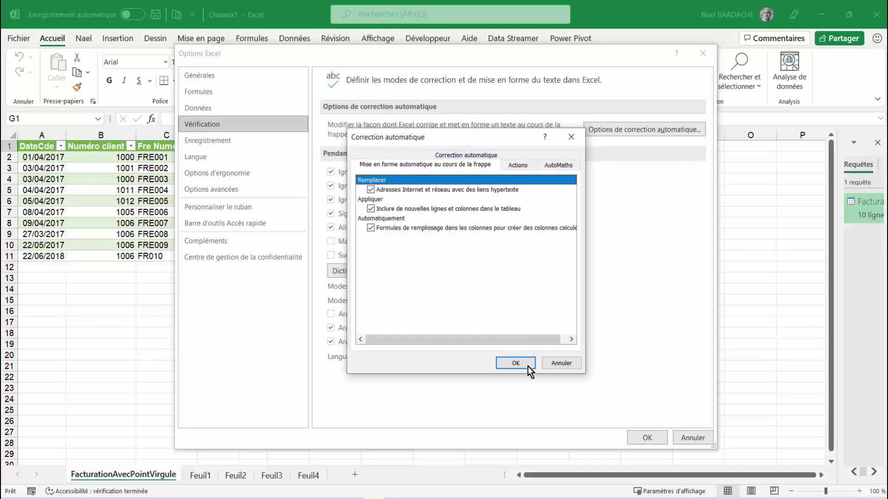
click(514, 360)
click(642, 441)
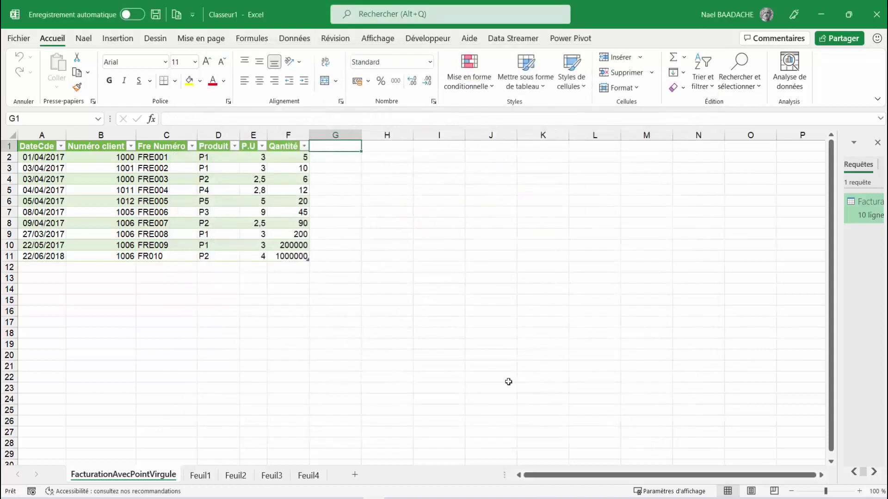
click(171, 190)
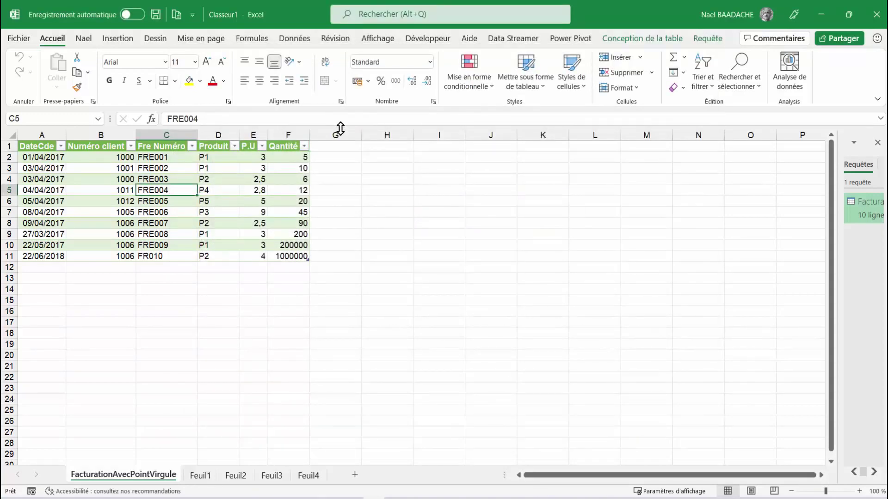
click(336, 147)
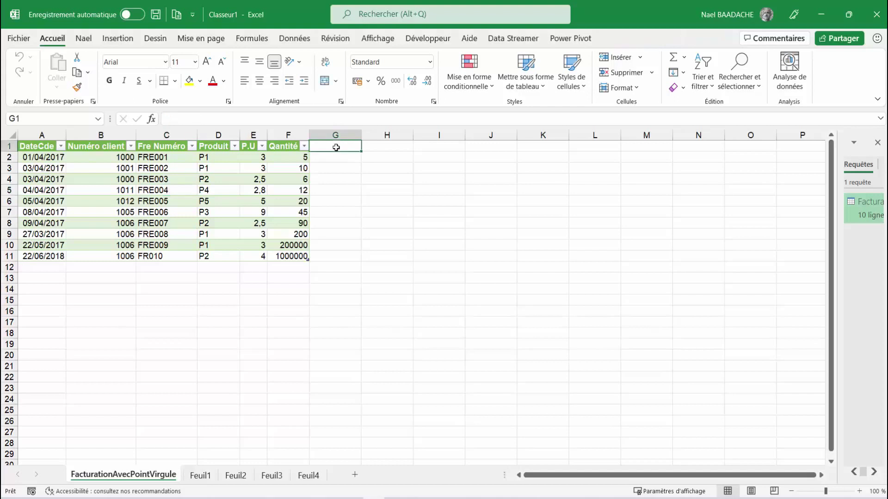
text(Total)
key(Return)
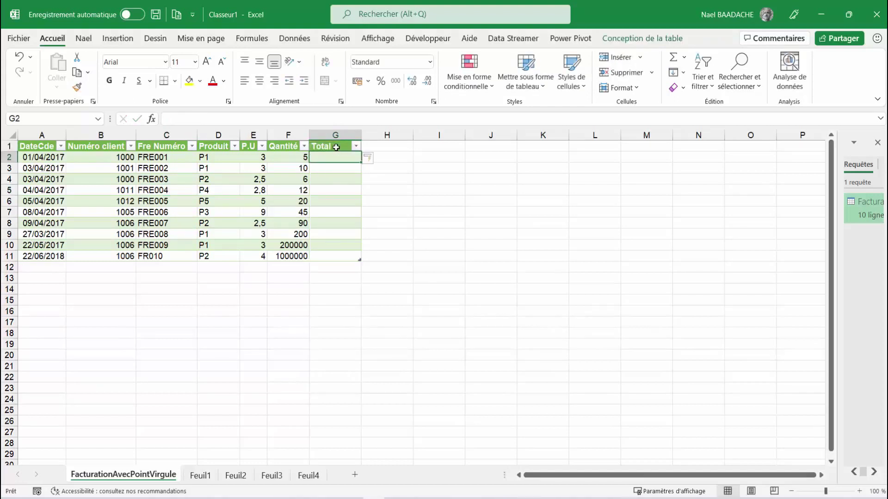
text(=)
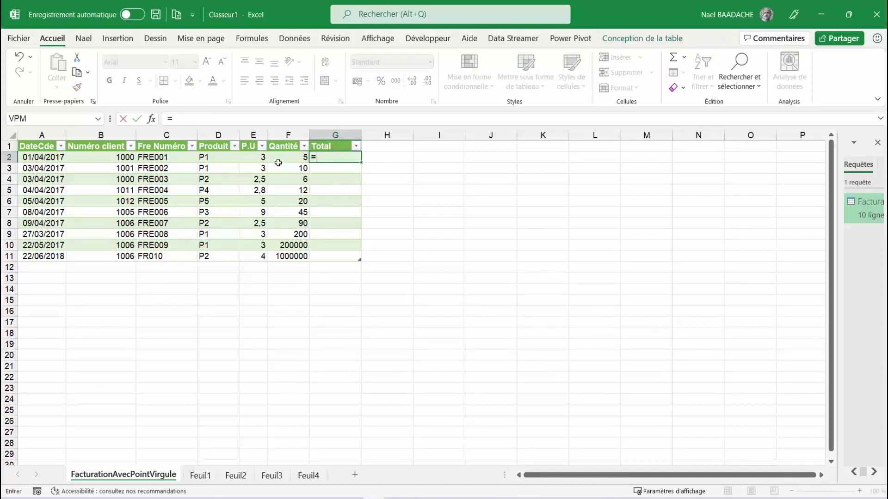
click(251, 160)
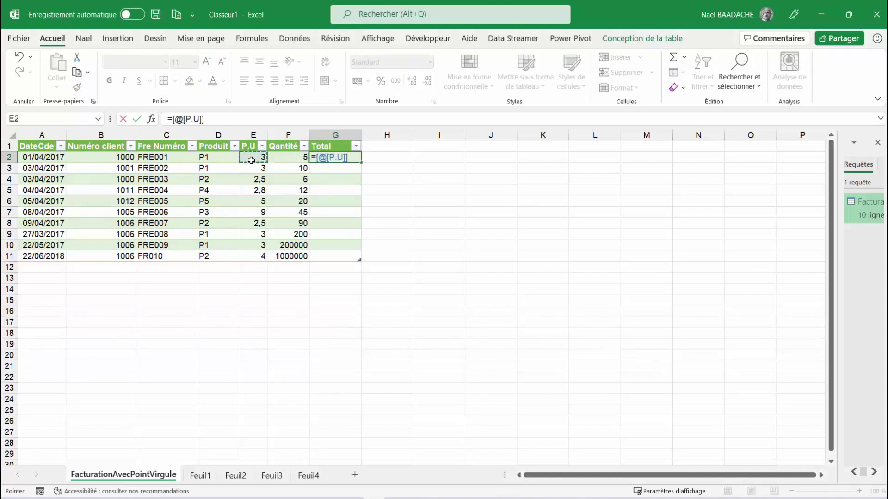
text(*)
click(301, 156)
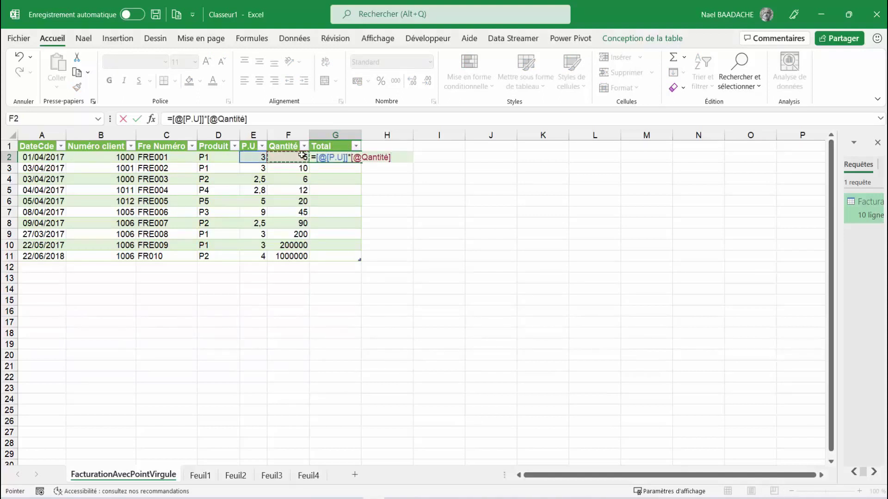
key(Return)
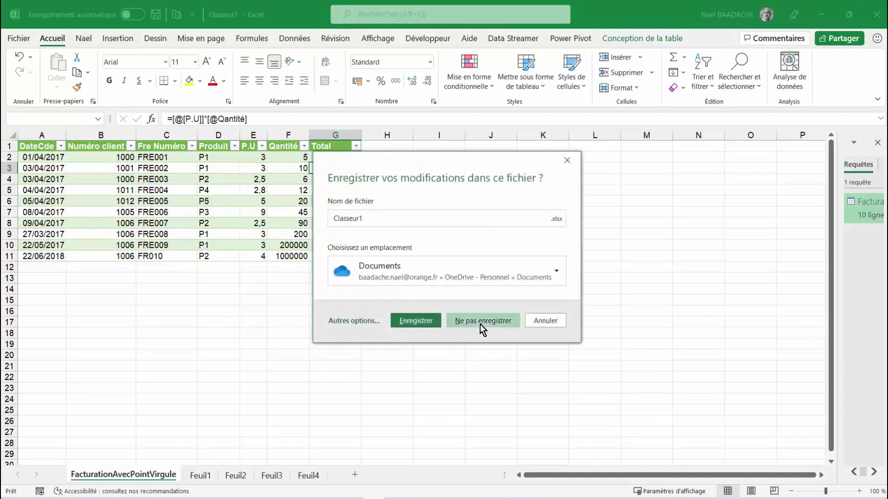
Discard the workbook, open a new blank one, and select FacturationAvecTabulation.txt from Importation Fichier TXT
click(480, 321)
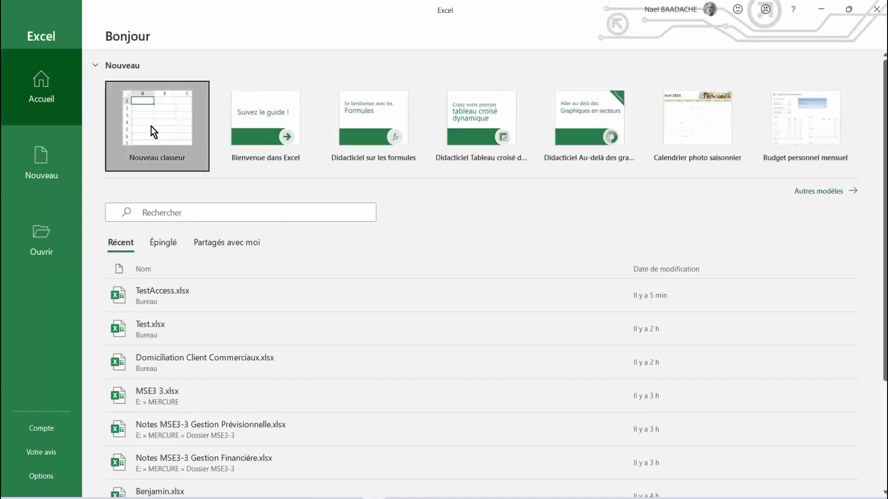
click(151, 125)
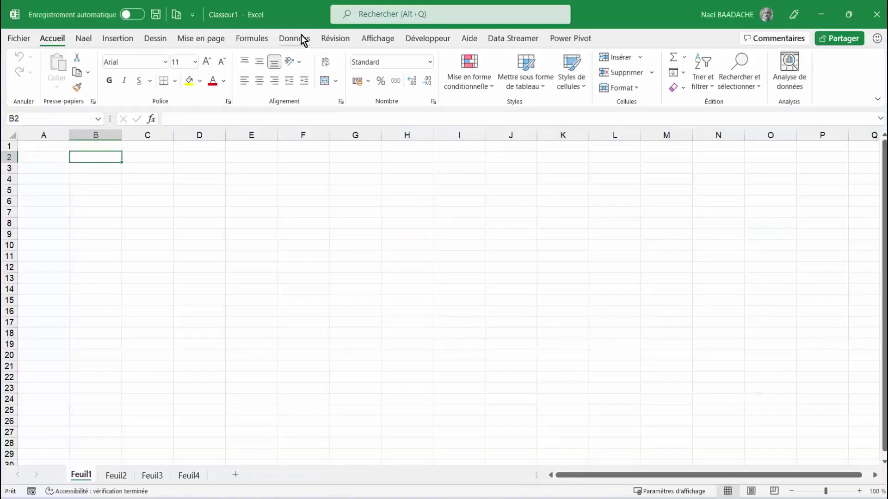
click(301, 38)
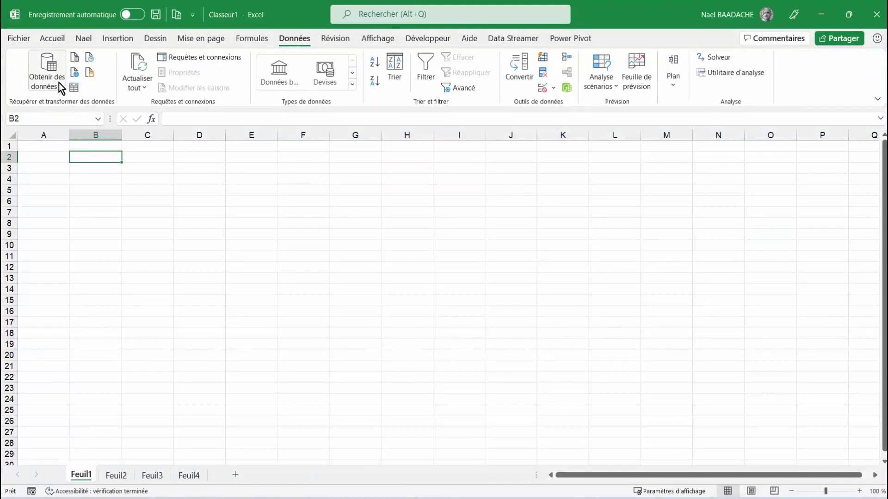
click(59, 82)
mouse_move(104, 107)
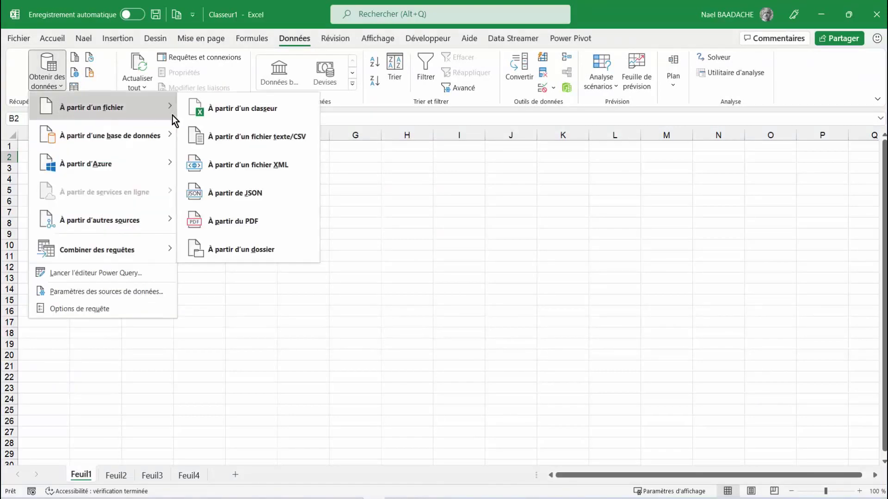
click(251, 141)
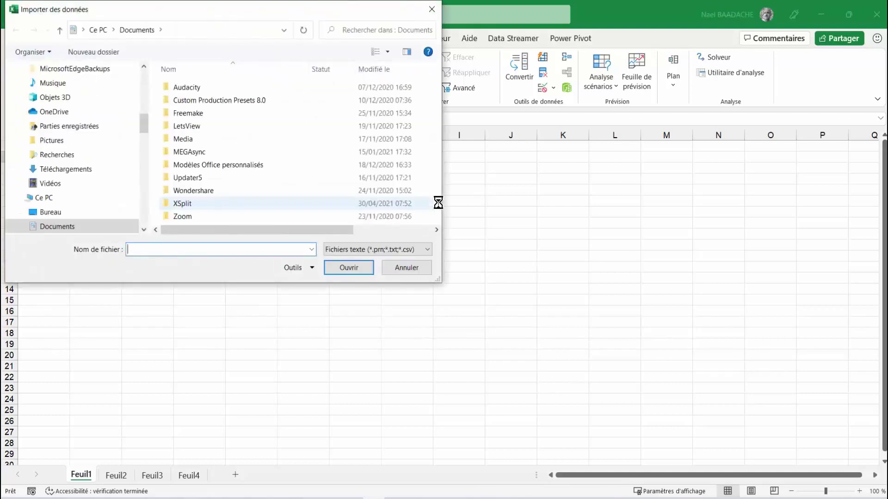
drag(143, 123, 143, 65)
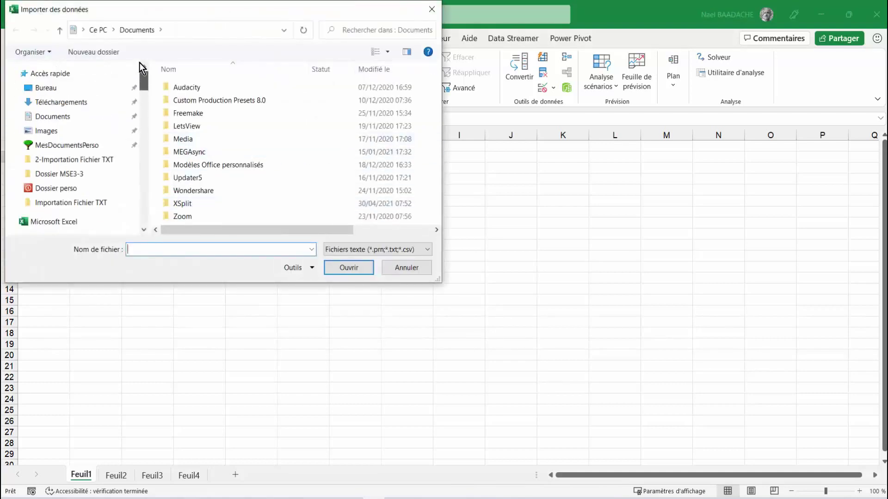
click(55, 88)
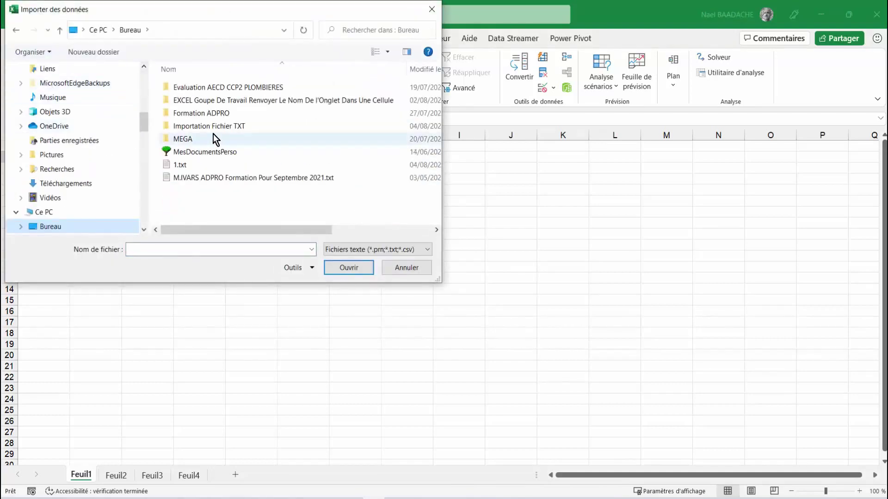
click(215, 126)
double_click(215, 127)
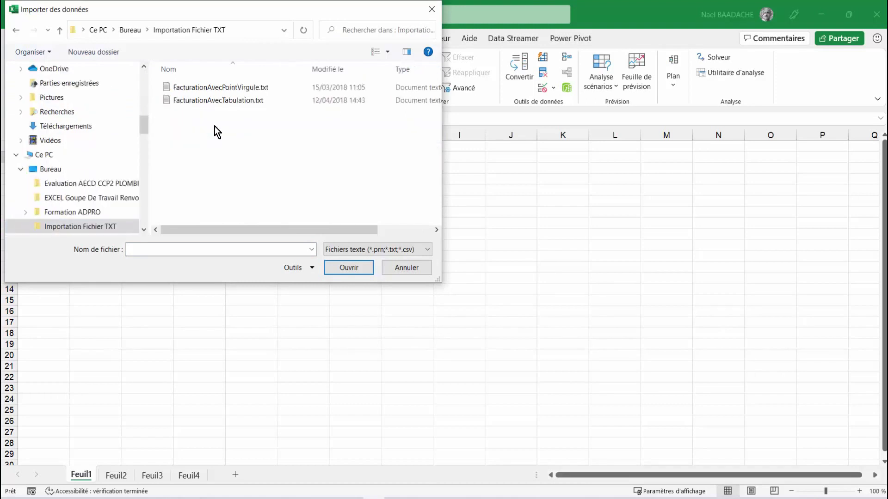
click(218, 99)
Preview FacturationAvecTabulation.txt split on Tabulation and open it in the Power Query Editor
click(356, 269)
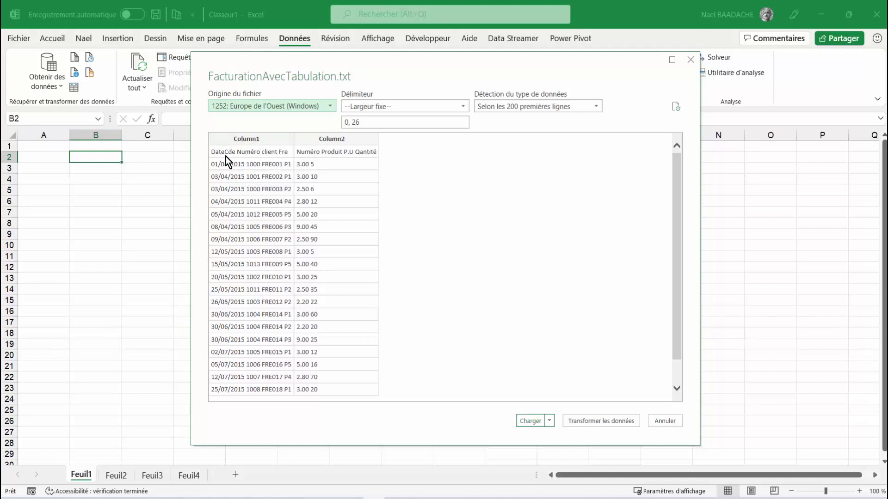
click(462, 106)
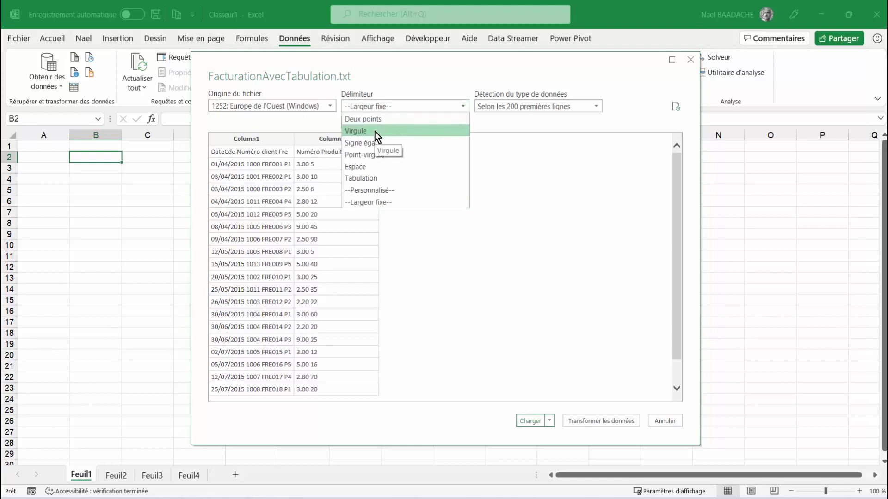
click(370, 177)
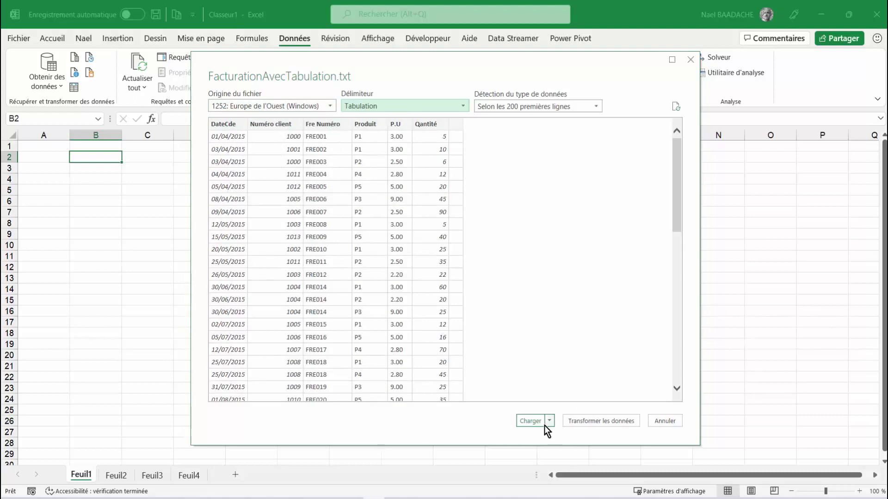
click(529, 422)
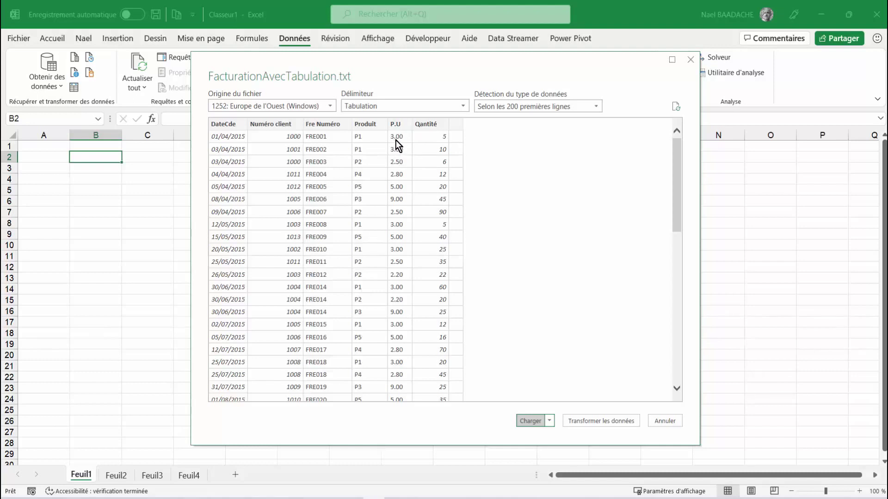
click(600, 420)
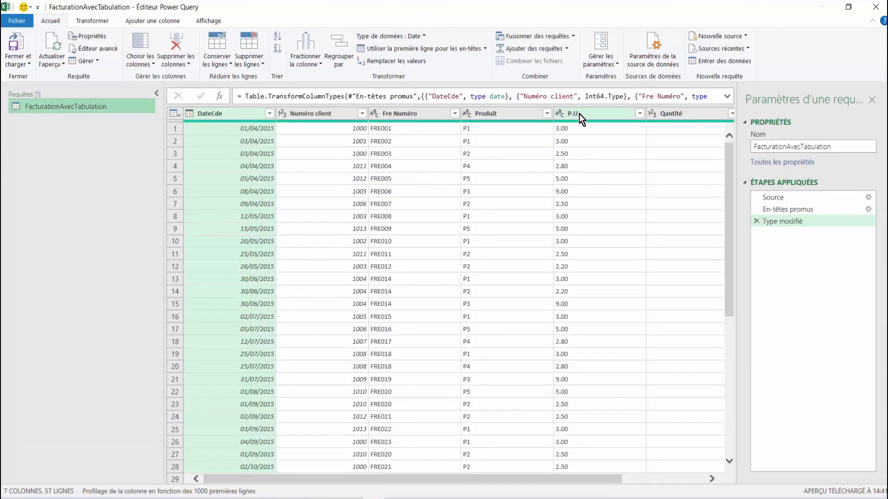
Replace '.' with ',' in the P.U column and set its type to Nombre entier
click(579, 113)
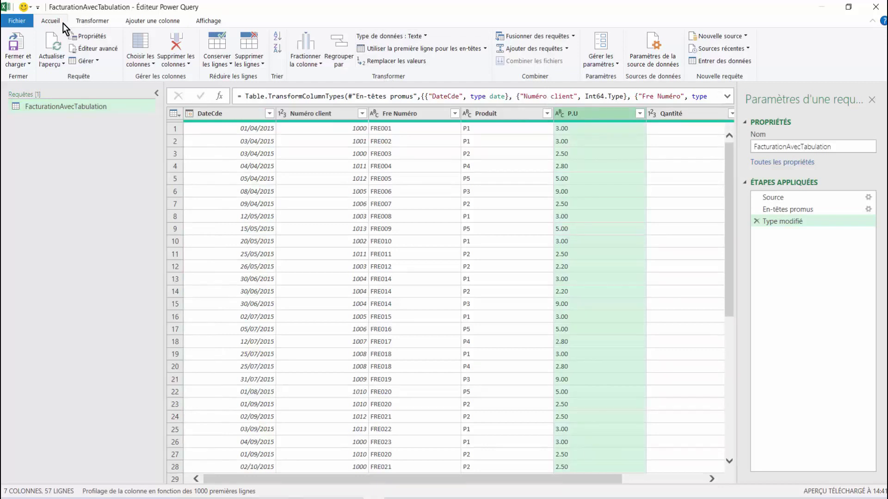
click(389, 63)
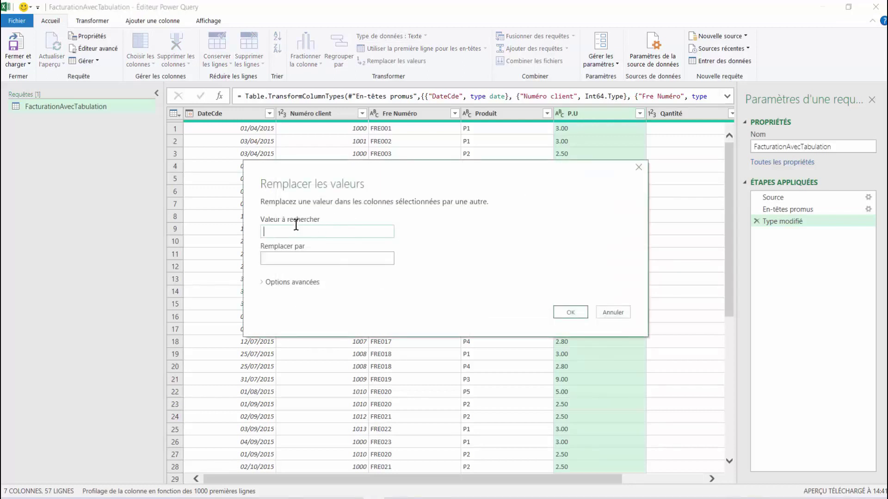
text(.)
click(285, 257)
click(567, 310)
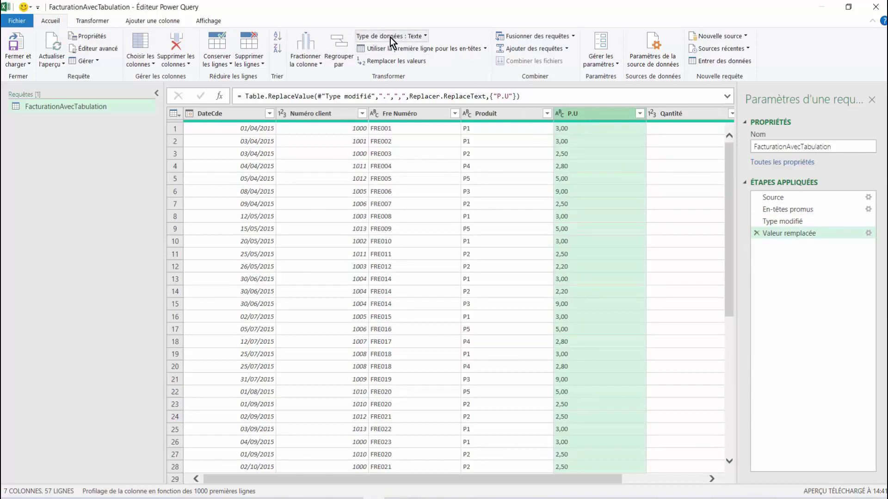
click(425, 37)
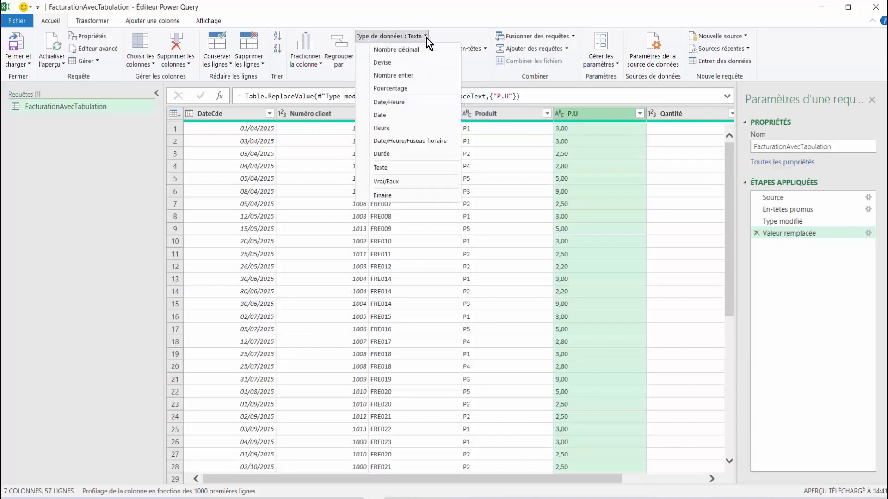
click(409, 76)
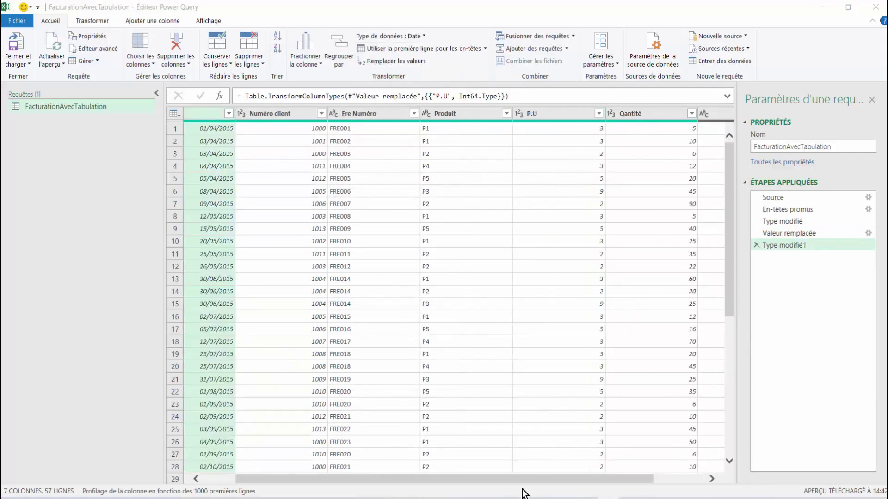
Delete the empty trailing column from the query
drag(519, 478, 634, 482)
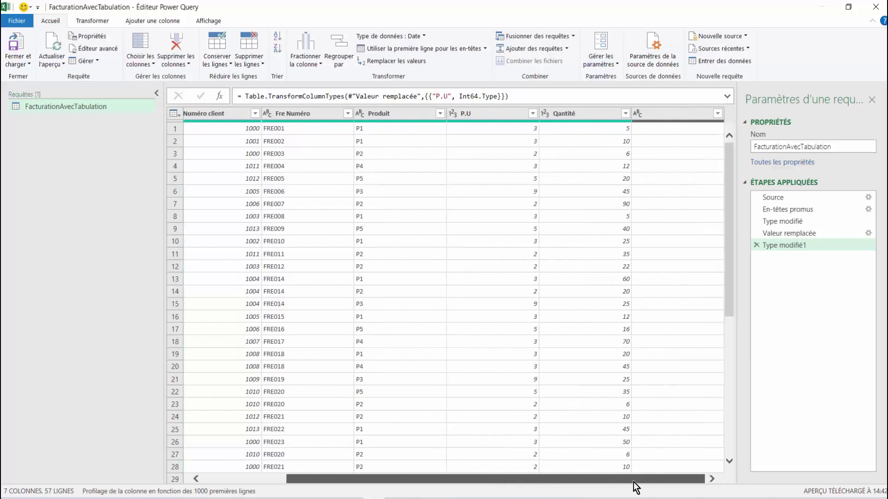
click(659, 113)
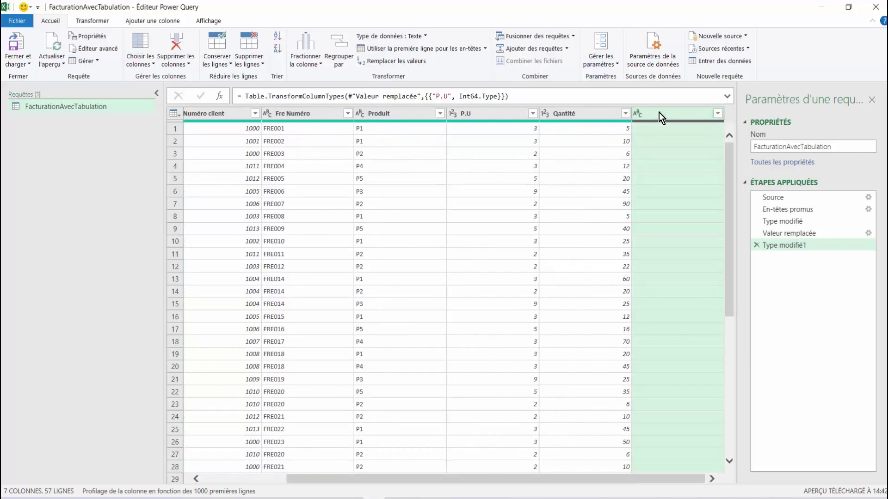
right_click(659, 112)
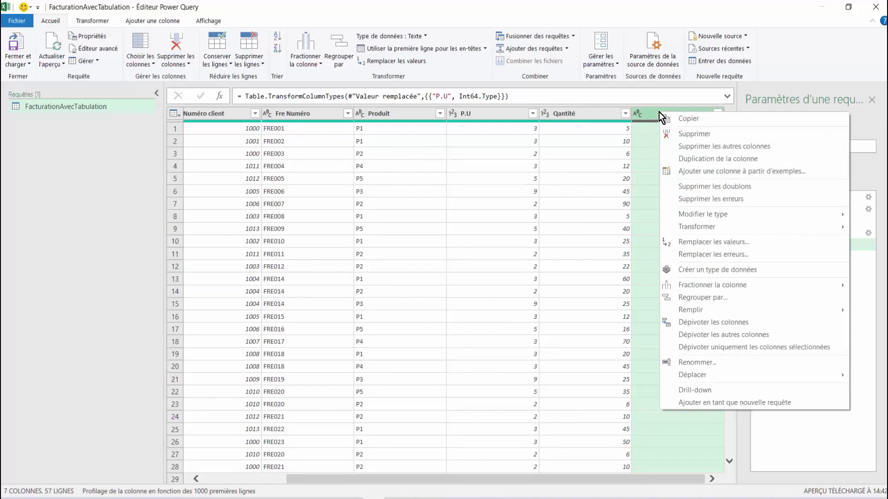
click(677, 135)
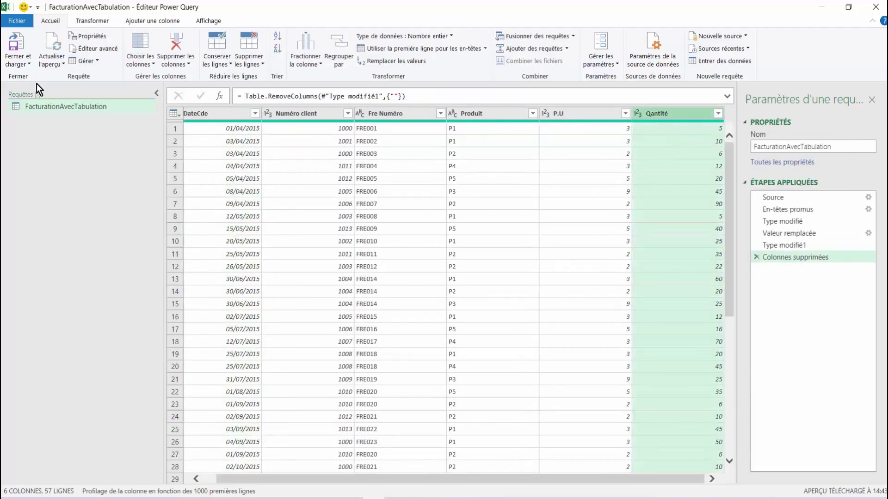
click(18, 62)
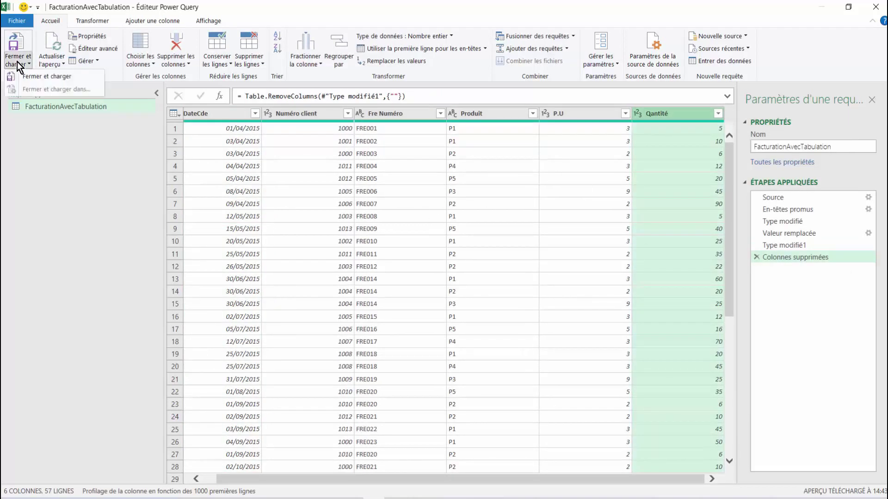
Load the query as a table on a new sheet and add a Total header in G1
click(42, 76)
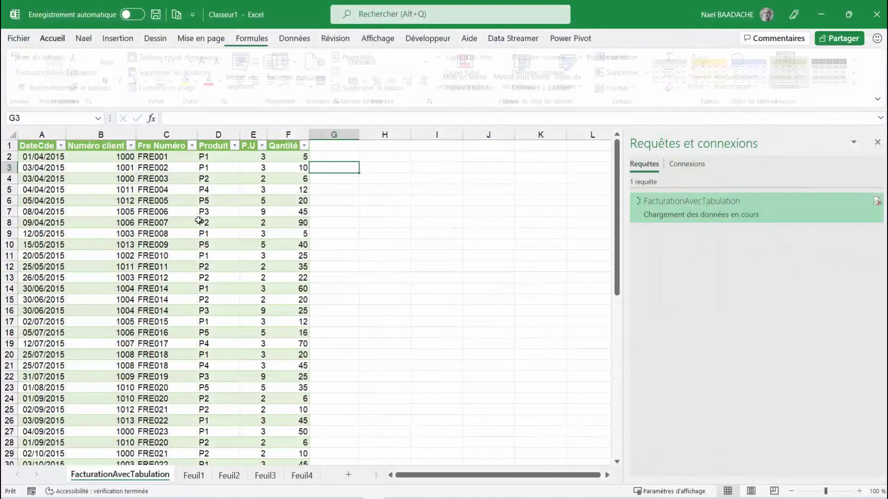
click(123, 228)
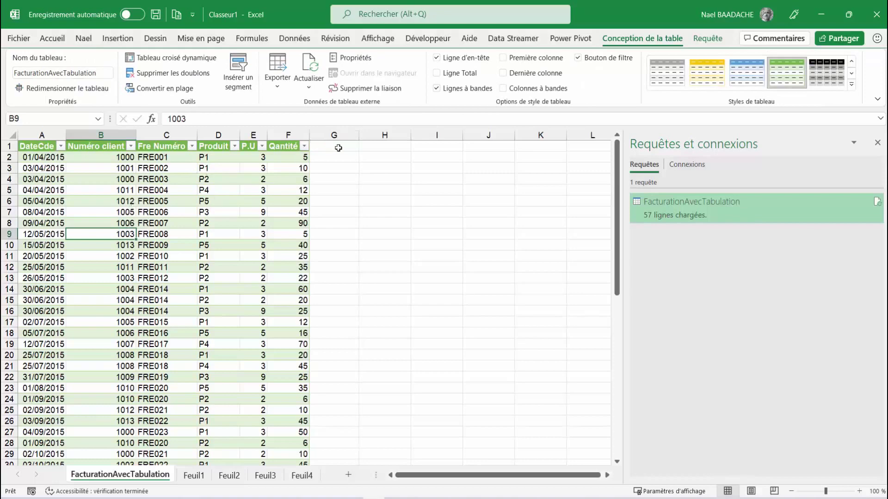
click(336, 147)
text(T)
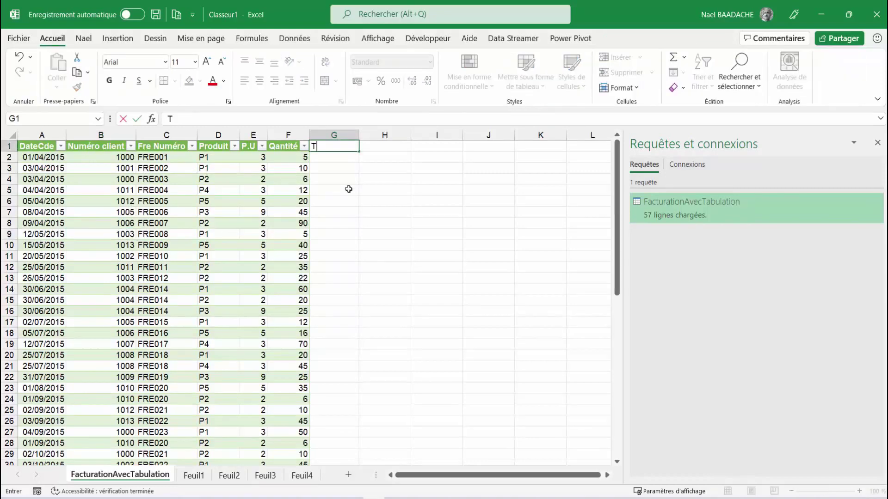
text(otal)
key(Return)
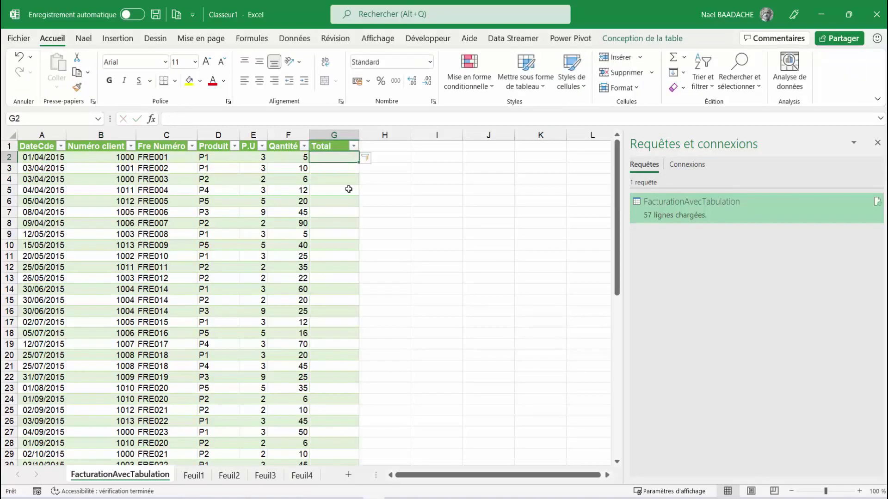
text(=)
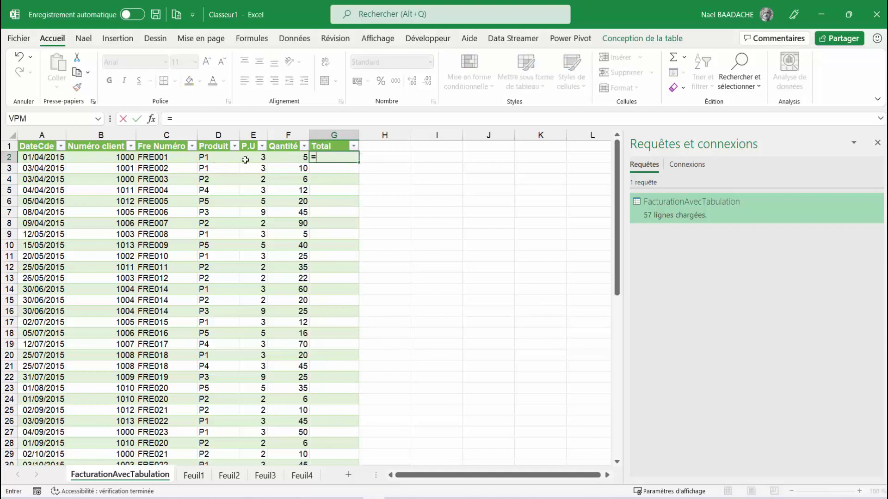
click(245, 159)
text(*)
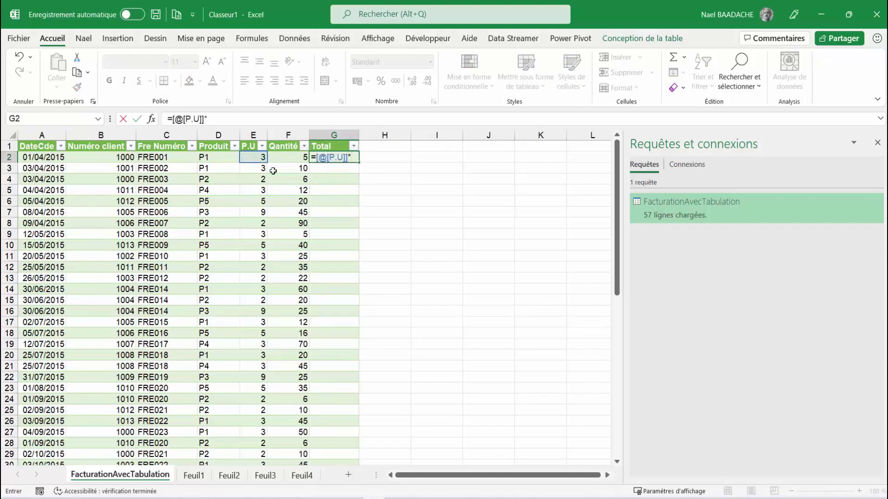
click(288, 158)
key(Return)
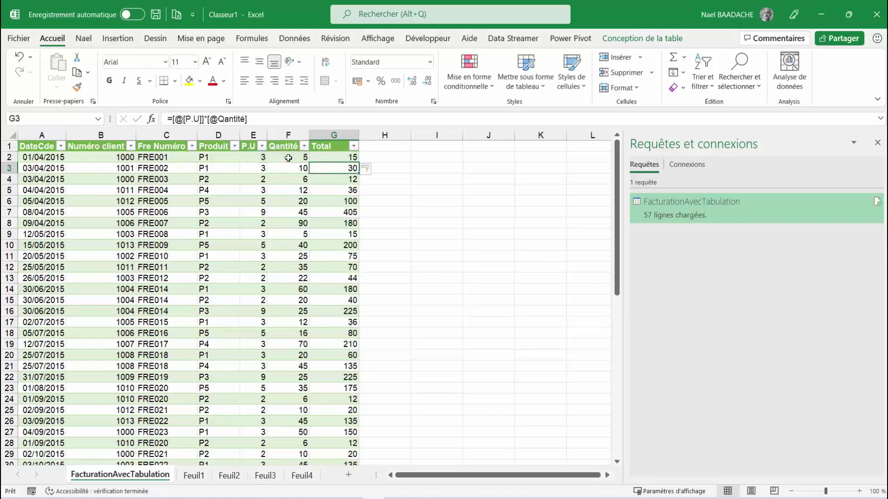
scroll(389, 218, down, 6)
scroll(389, 217, down, 9)
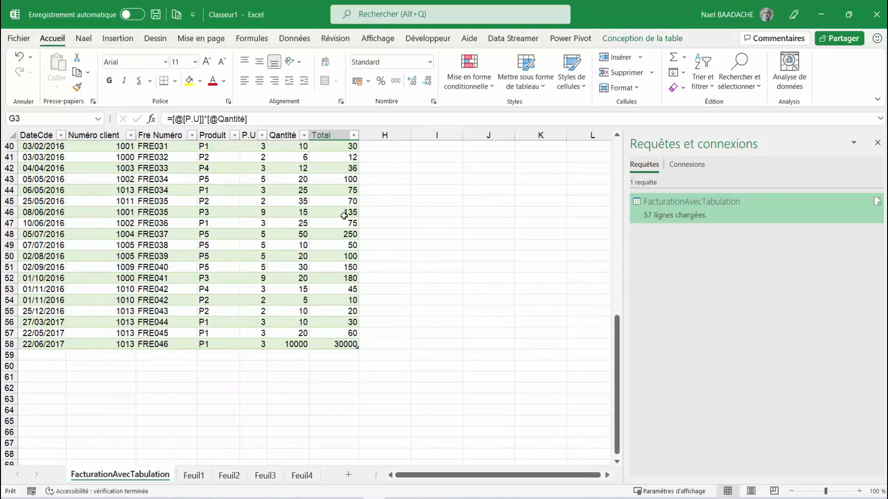
scroll(344, 215, up, 15)
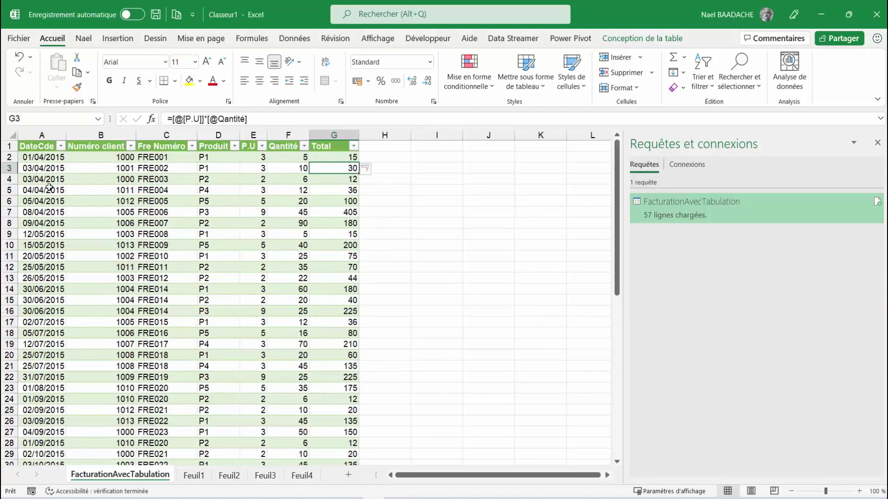
click(18, 39)
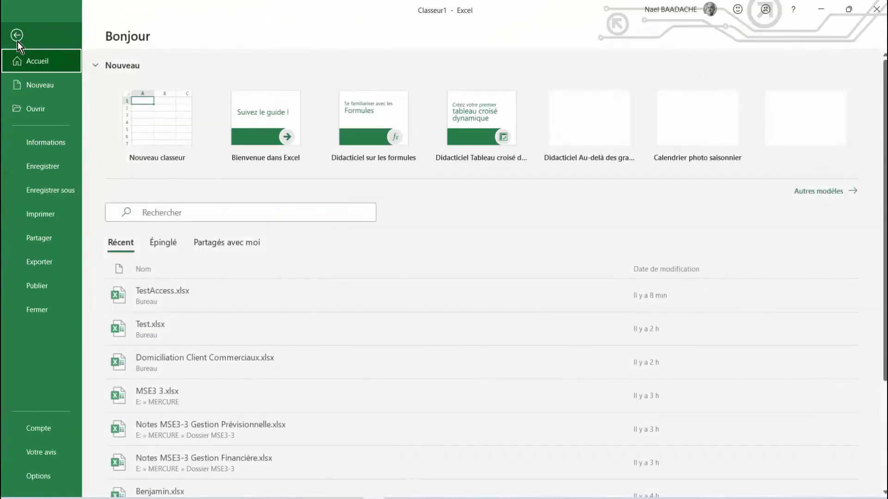
click(43, 476)
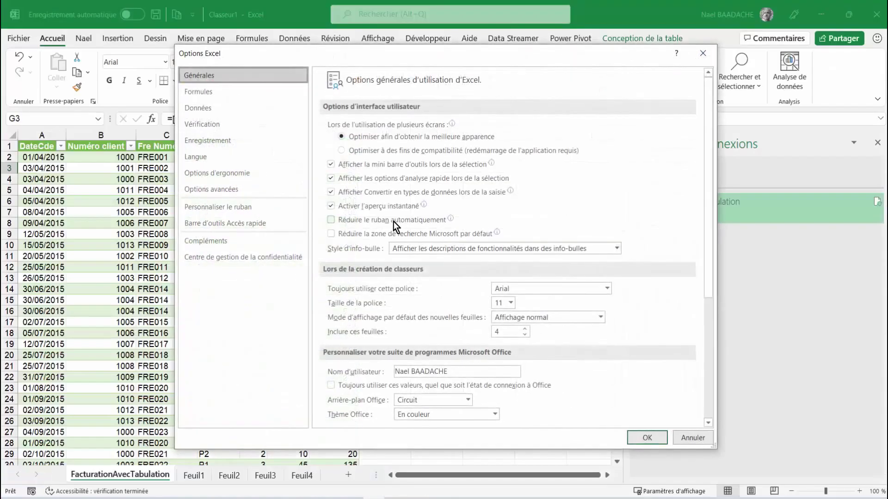
click(211, 124)
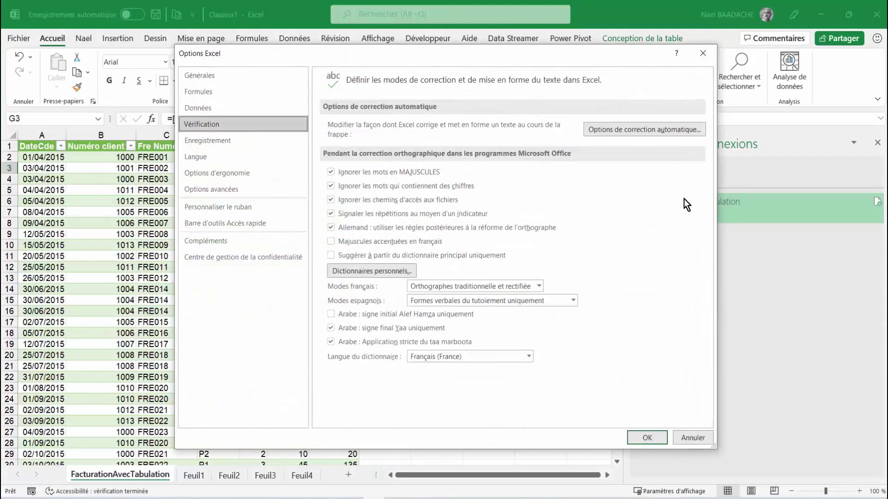
click(634, 129)
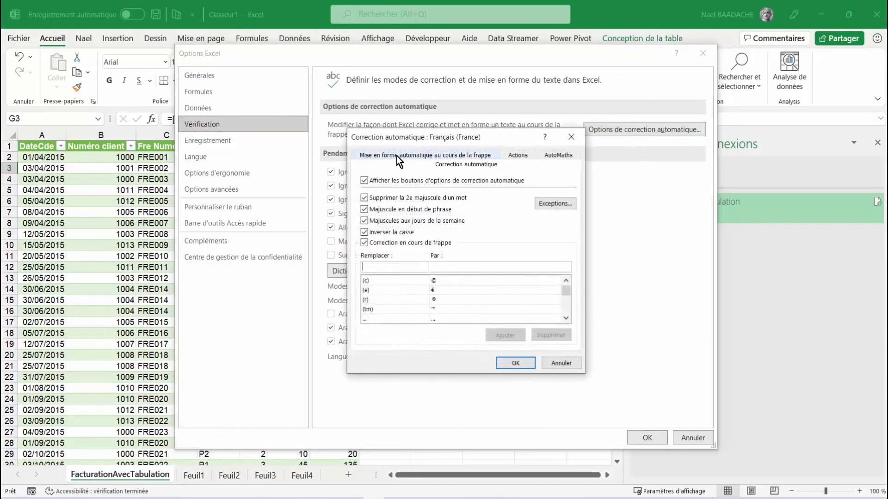
click(404, 156)
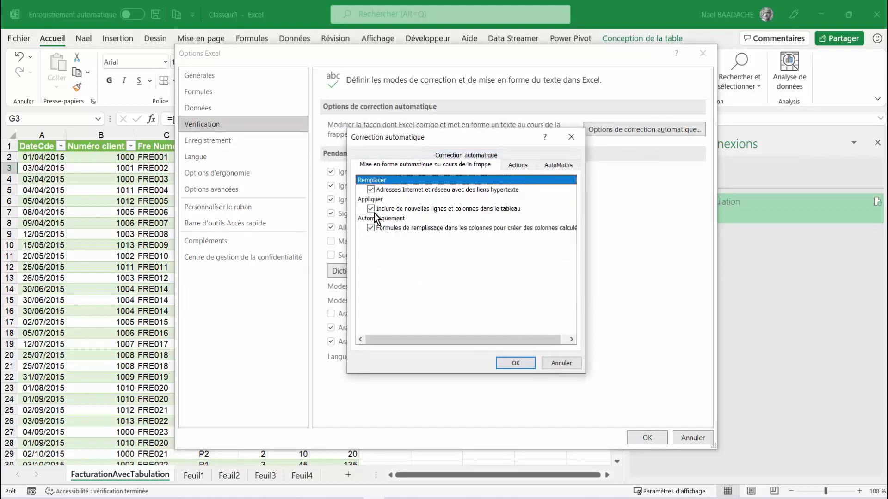
click(513, 367)
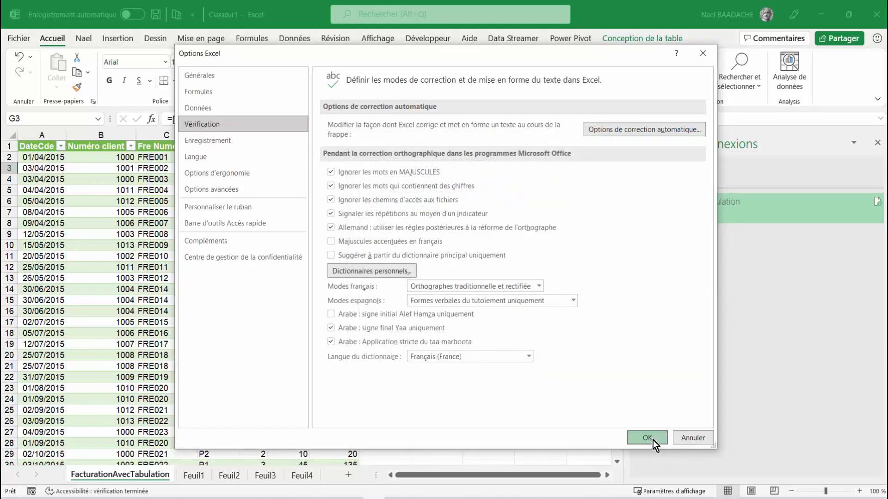
click(651, 439)
click(171, 214)
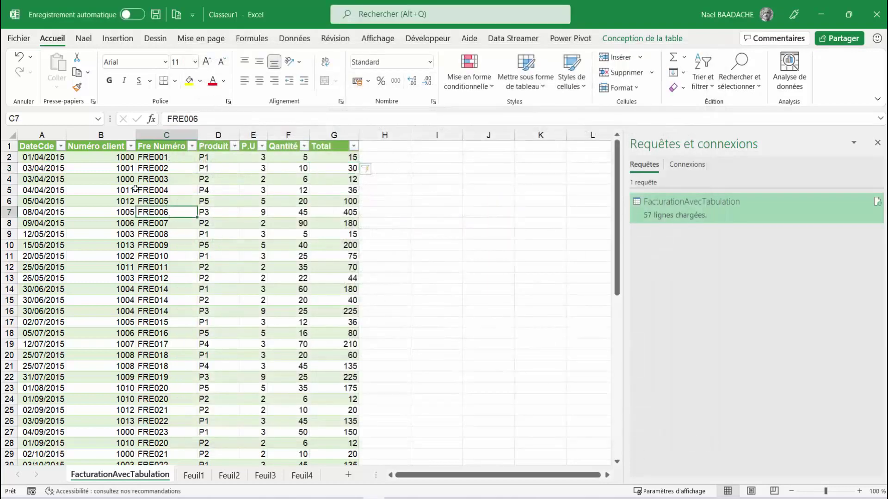
click(42, 147)
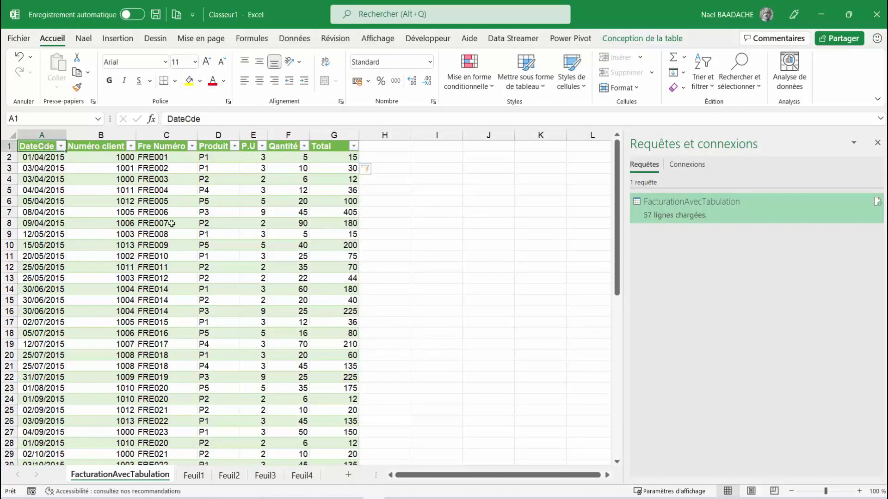
click(256, 212)
click(209, 159)
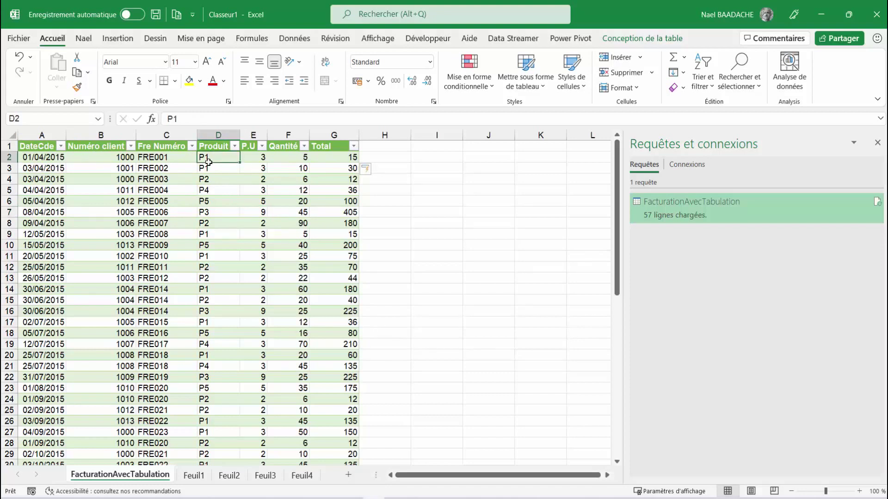